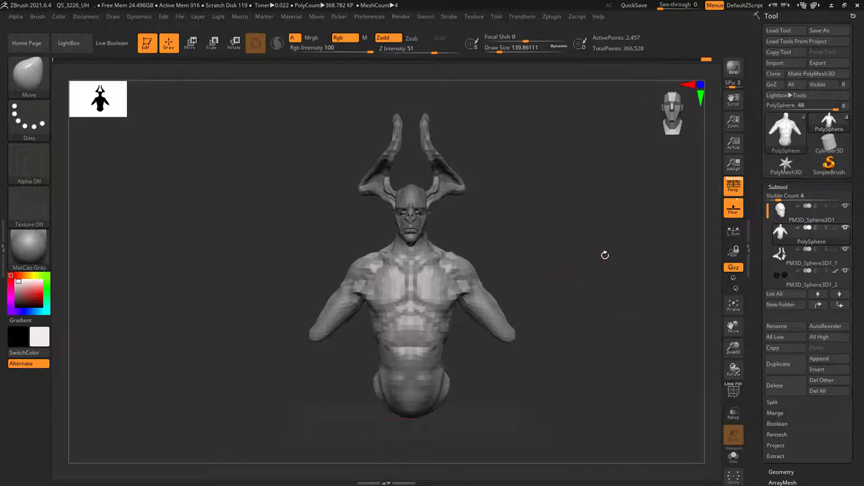
# Inspect the horned bust from a three-quarter view and make the head subtool PM3D_Sphere3D1 active.
pyautogui.moveTo(583, 238)
pyautogui.mouseDown()
pyautogui.moveTo(584, 206)
pyautogui.moveTo(623, 229)
pyautogui.moveTo(551, 210)
pyautogui.mouseUp()
pyautogui.scroll(2, 550, 210)
pyautogui.scroll(1, 547, 227)
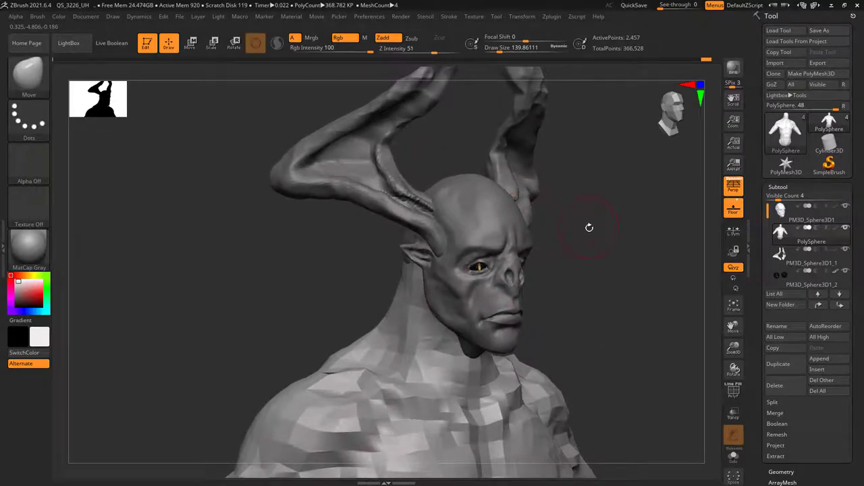
pyautogui.moveTo(589, 227)
pyautogui.mouseDown()
pyautogui.moveTo(586, 216)
pyautogui.moveTo(565, 256)
pyautogui.moveTo(585, 286)
pyautogui.moveTo(547, 273)
pyautogui.moveTo(612, 280)
pyautogui.moveTo(611, 268)
pyautogui.moveTo(463, 199)
pyautogui.mouseUp()
pyautogui.rightClick(596, 259)
pyautogui.keyDown('alt'); pyautogui.click(434, 194); pyautogui.keyUp('alt')
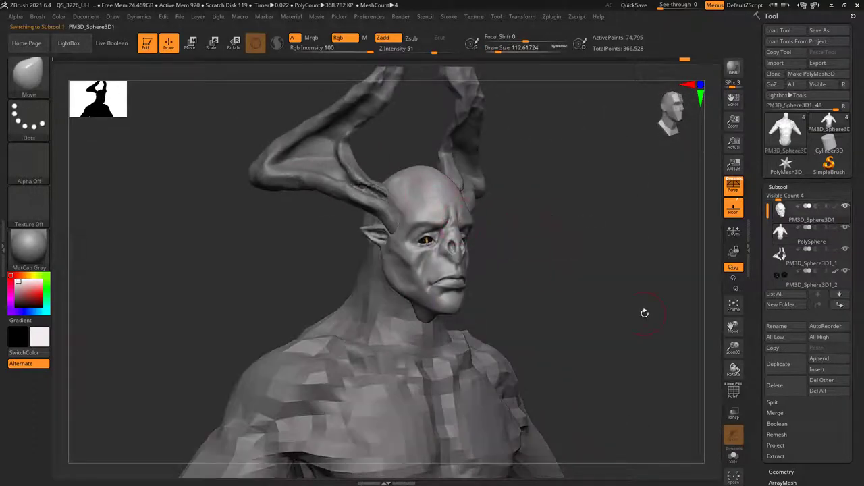
# Turn on Solo so only the head shows, and frame it in the view.
pyautogui.click(733, 457)
pyautogui.moveTo(579, 349)
pyautogui.mouseDown()
pyautogui.moveTo(579, 360)
pyautogui.moveTo(613, 367)
pyautogui.mouseUp()
pyautogui.press('f')
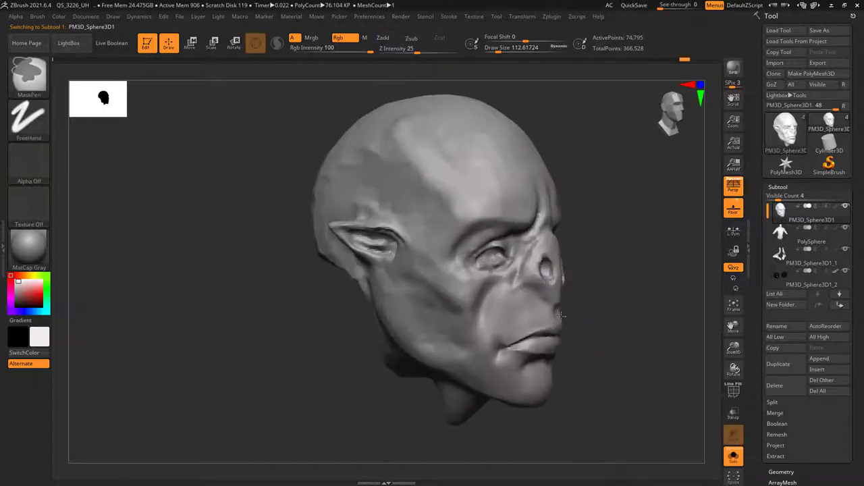
pyautogui.rightClick(561, 297)
pyautogui.moveTo(561, 297)
pyautogui.mouseDown()
pyautogui.moveTo(522, 288)
pyautogui.moveTo(583, 293)
pyautogui.moveTo(575, 311)
pyautogui.mouseUp()
# Set the brush size to about 104 and select the Smooth brush.
pyautogui.rightClick(583, 293)
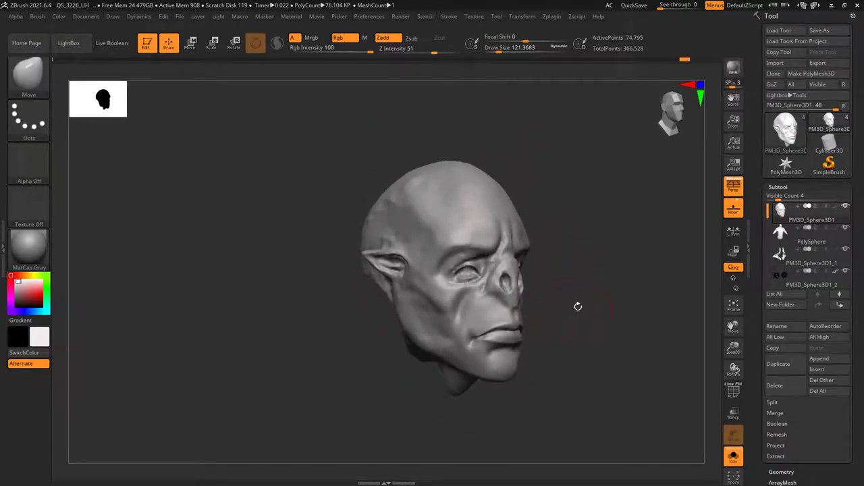
pyautogui.moveTo(576, 307)
pyautogui.mouseDown()
pyautogui.moveTo(523, 306)
pyautogui.moveTo(581, 311)
pyautogui.moveTo(550, 318)
pyautogui.moveTo(539, 304)
pyautogui.mouseUp()
pyautogui.rightClick(550, 318)
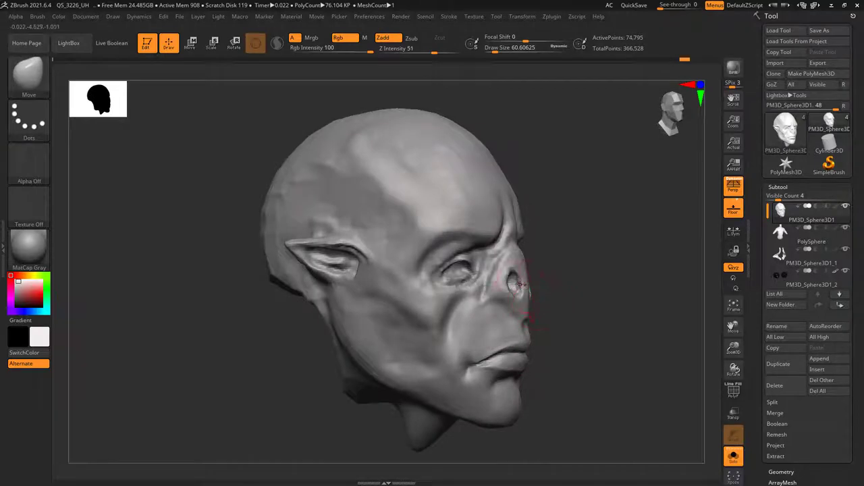
pyautogui.moveTo(518, 283); pyautogui.dragTo(494, 273, button='right')
pyautogui.click(28, 73)
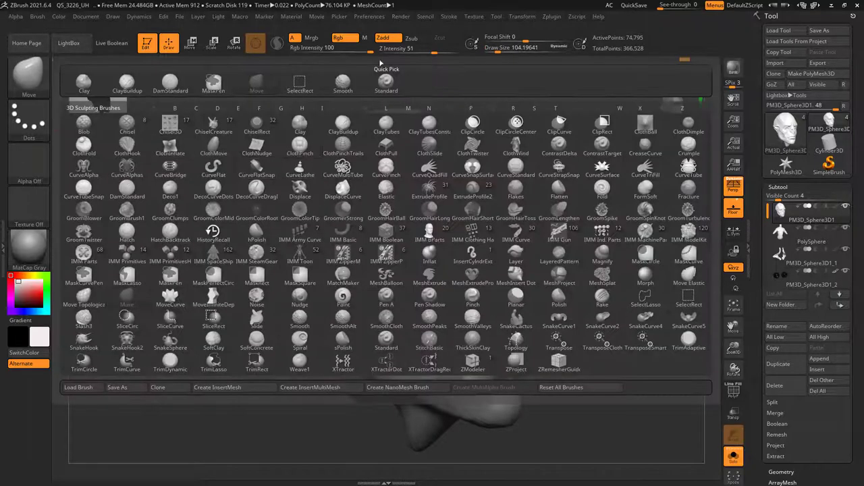
pyautogui.click(343, 81)
pyautogui.press('space')
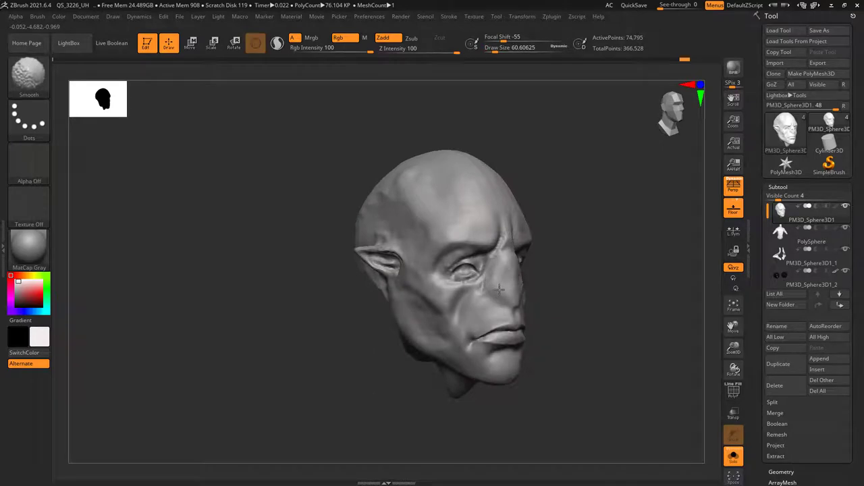
# Switch to the Move brush with the B-M-V shortcut.
pyautogui.moveTo(500, 289); pyautogui.dragTo(472, 264, button='right')
pyautogui.press('b')
pyautogui.press('m')
pyautogui.press('v')
pyautogui.press('space')
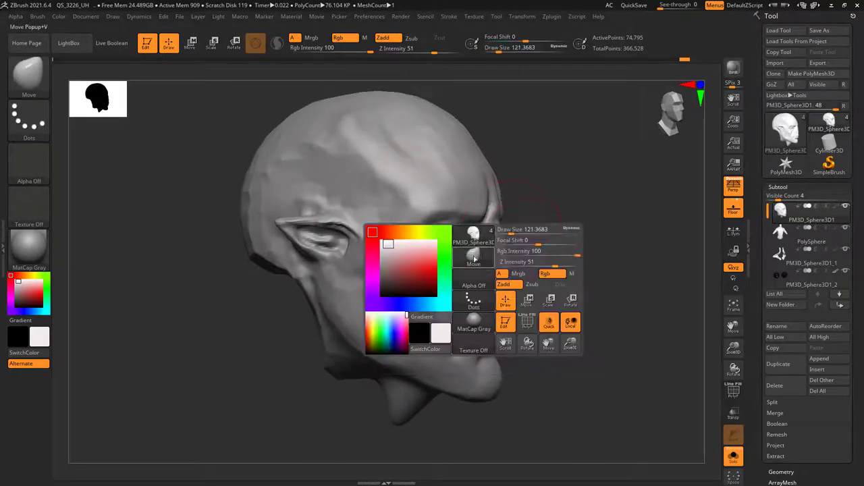
pyautogui.click(475, 259)
pyautogui.press('Escape')
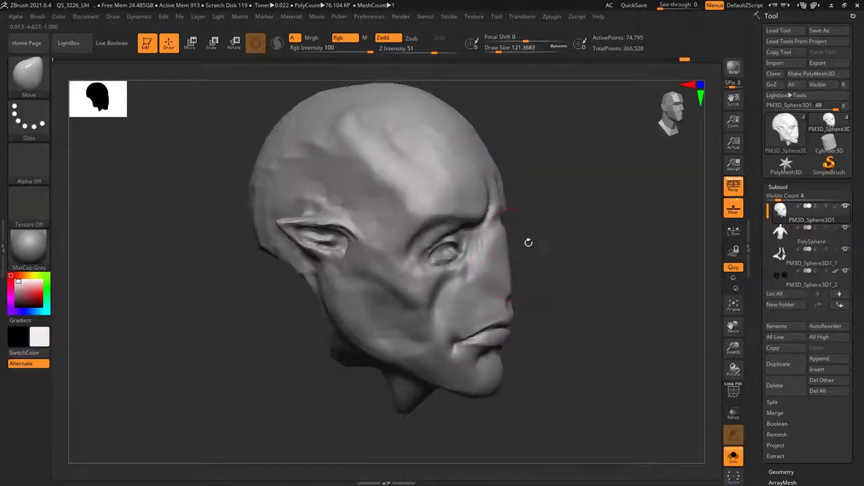
# Shrink the Move brush from about 121 to about 54.5 and shape the nose in profile.
pyautogui.press('space')
pyautogui.moveTo(533, 247); pyautogui.dragTo(513, 264, button='right')
pyautogui.moveTo(541, 236); pyautogui.dragTo(509, 265)
pyautogui.press('space')
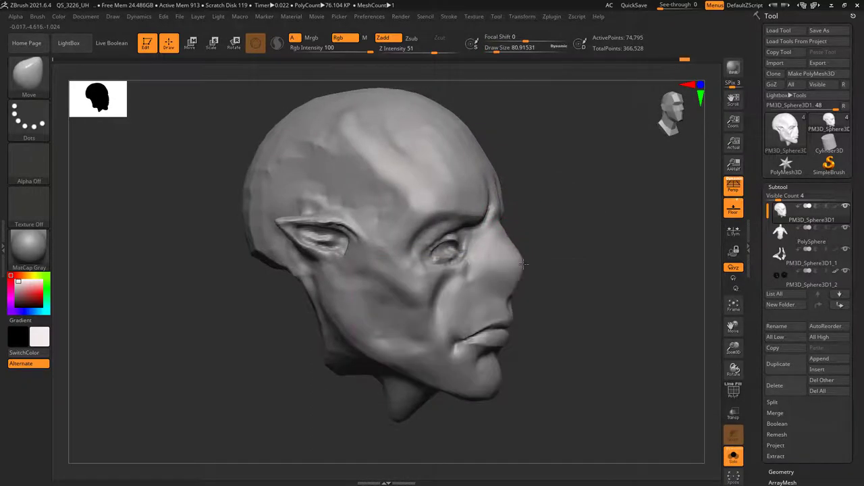
pyautogui.moveTo(526, 275); pyautogui.dragTo(511, 280, button='right')
pyautogui.press('space')
pyautogui.moveTo(511, 279); pyautogui.dragTo(511, 261)
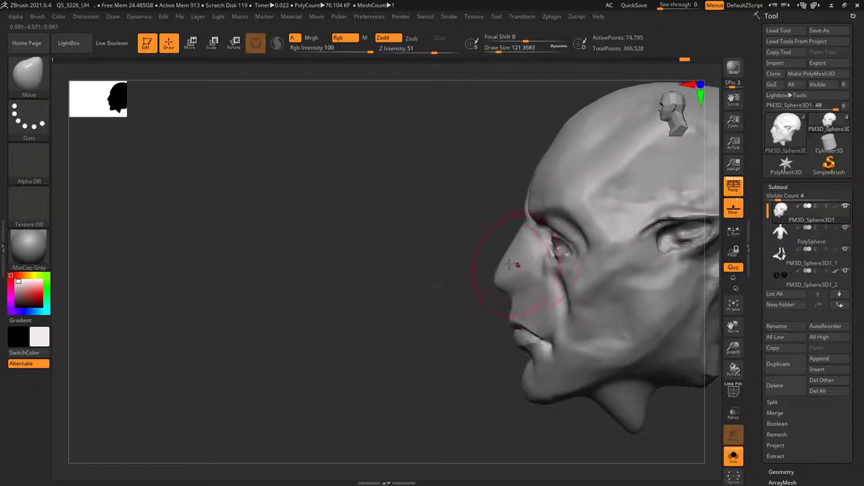
pyautogui.press('space')
pyautogui.moveTo(511, 261)
pyautogui.mouseDown(button='right')
pyautogui.moveTo(501, 257)
pyautogui.moveTo(552, 257)
pyautogui.moveTo(453, 266)
pyautogui.mouseUp(button='right')
pyautogui.press('space')
pyautogui.moveTo(453, 267); pyautogui.dragTo(450, 258)
pyautogui.moveTo(451, 258)
pyautogui.mouseDown(button='right')
pyautogui.moveTo(450, 275)
pyautogui.moveTo(378, 263)
pyautogui.mouseUp(button='right')
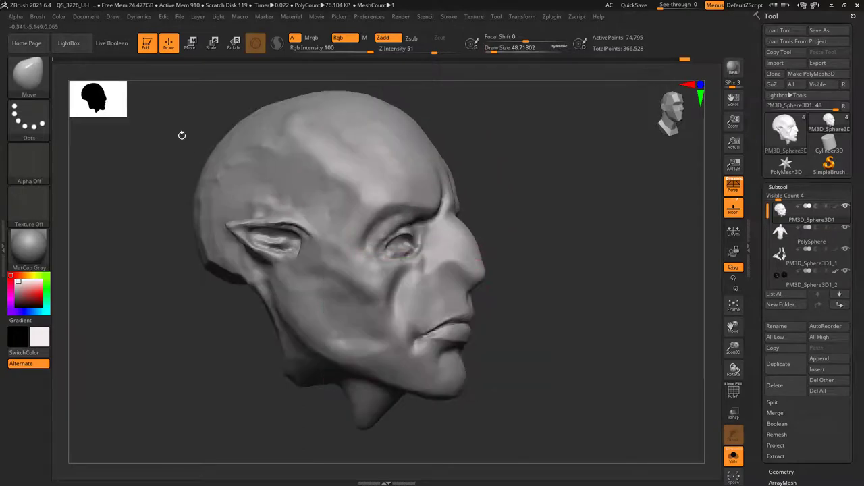
# Switch to the Standard brush with Dots stroke at Z Intensity 41.
pyautogui.press('b')
pyautogui.press('m')
pyautogui.press('p')
pyautogui.moveTo(486, 193)
pyautogui.mouseDown(button='right')
pyautogui.moveTo(447, 152)
pyautogui.moveTo(448, 167)
pyautogui.moveTo(476, 183)
pyautogui.moveTo(448, 201)
pyautogui.moveTo(453, 207)
pyautogui.mouseUp(button='right')
pyautogui.rightClick(455, 211)
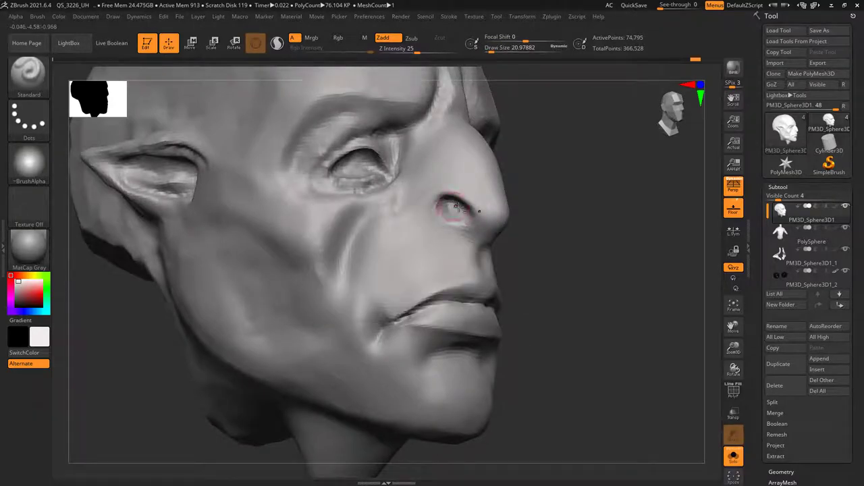
pyautogui.moveTo(456, 207)
pyautogui.mouseDown(button='right')
pyautogui.moveTo(473, 195)
pyautogui.moveTo(449, 147)
pyautogui.moveTo(454, 124)
pyautogui.mouseUp(button='right')
pyautogui.rightClick(475, 192)
pyautogui.click(513, 218)
pyautogui.rightClick(473, 194)
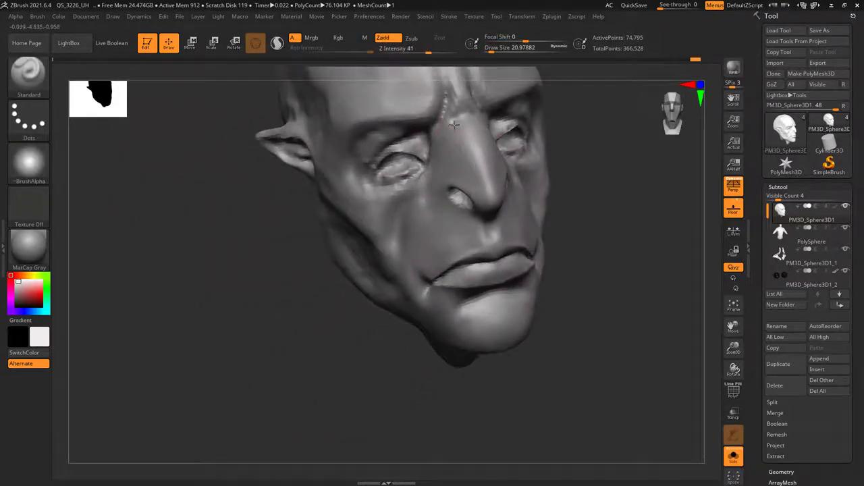
# Lower Z Intensity to 12, raise brush size to about 33, and deepen the nostril.
pyautogui.rightClick(482, 206)
pyautogui.moveTo(482, 206); pyautogui.dragTo(473, 176, button='right')
pyautogui.rightClick(473, 176)
pyautogui.moveTo(473, 165); pyautogui.dragTo(459, 150)
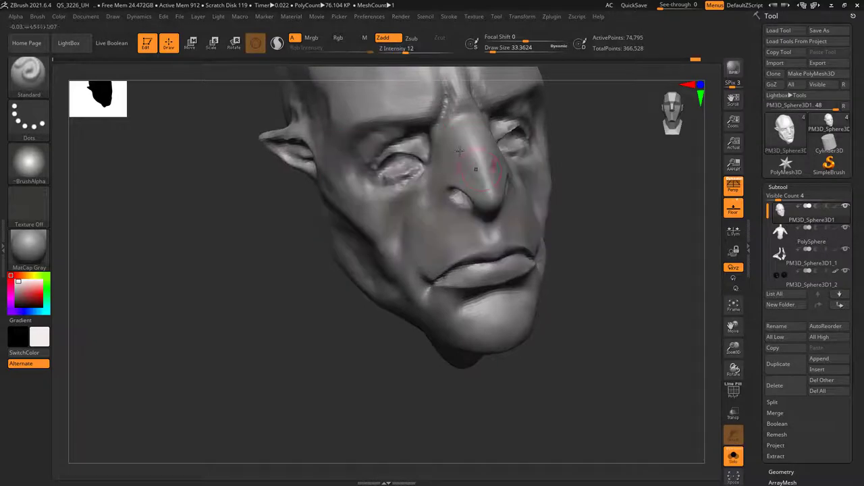
pyautogui.moveTo(459, 150); pyautogui.dragTo(453, 125, button='right')
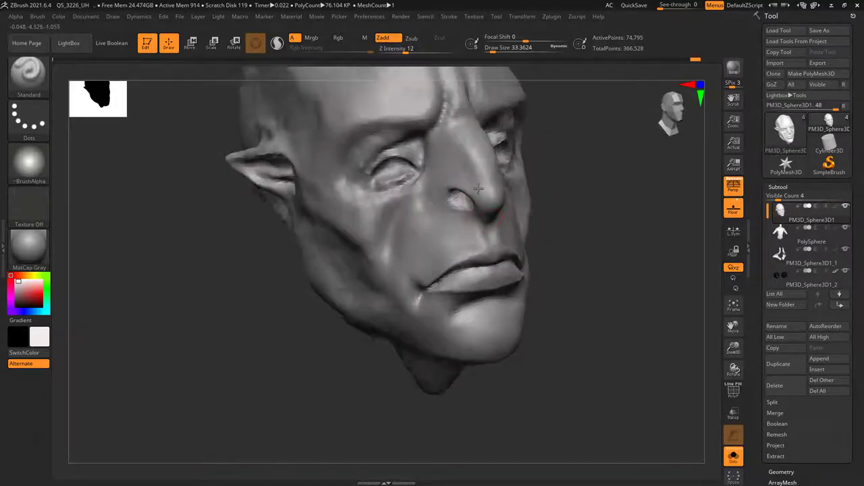
pyautogui.moveTo(470, 179)
pyautogui.mouseDown(button='right')
pyautogui.moveTo(445, 136)
pyautogui.moveTo(437, 167)
pyautogui.mouseUp(button='right')
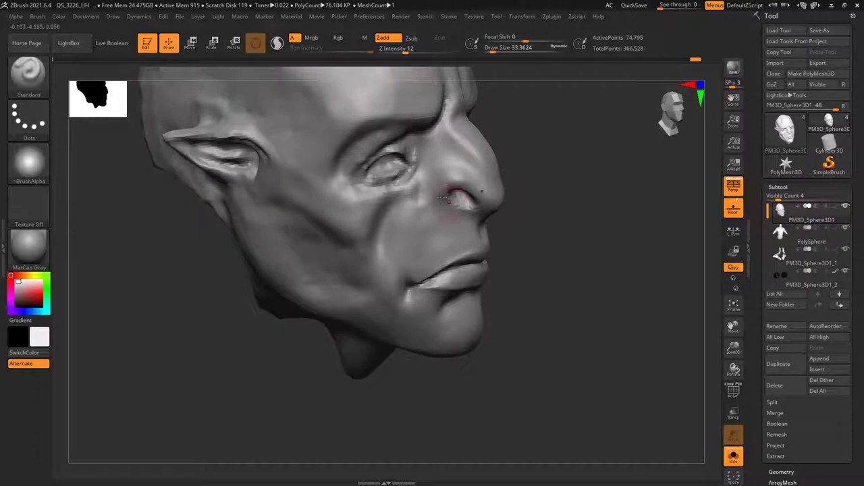
pyautogui.moveTo(443, 184)
pyautogui.mouseDown(button='right')
pyautogui.moveTo(455, 192)
pyautogui.moveTo(414, 226)
pyautogui.moveTo(436, 204)
pyautogui.moveTo(476, 217)
pyautogui.moveTo(499, 243)
pyautogui.moveTo(533, 258)
pyautogui.moveTo(503, 262)
pyautogui.mouseUp(button='right')
# Turn Solo off to show the horns and body, and select the Move brush.
pyautogui.click(734, 459)
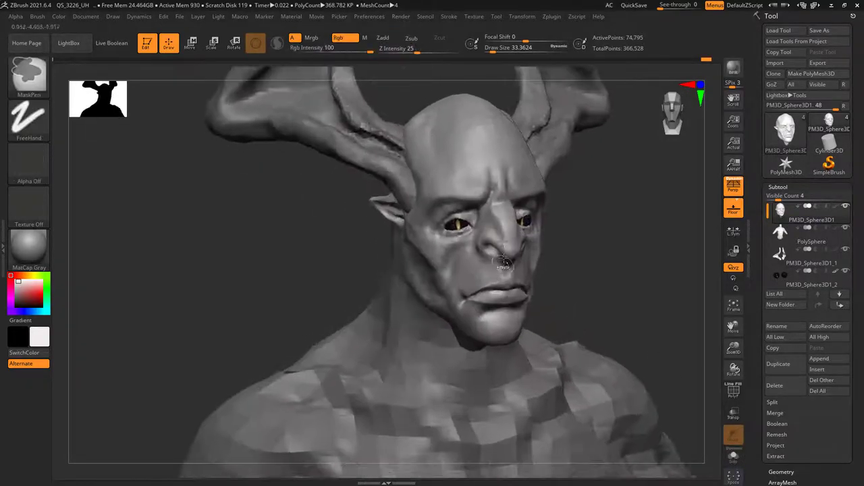
pyautogui.rightClick(503, 261)
pyautogui.press('b')
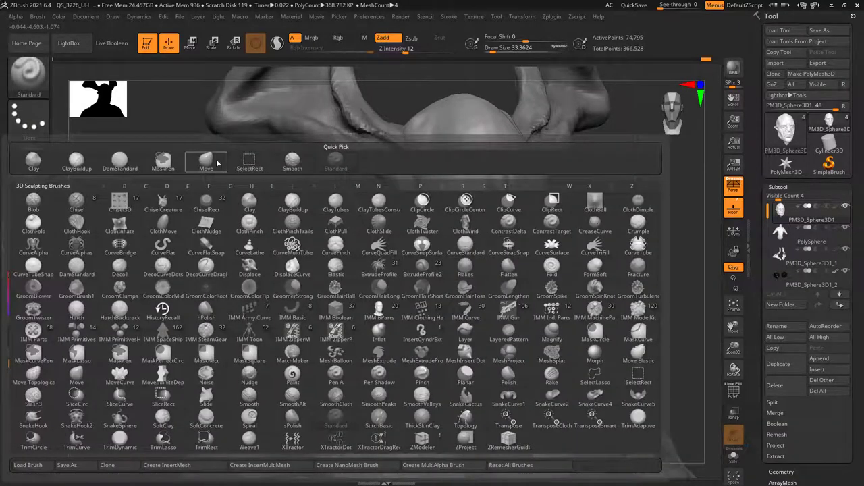
pyautogui.click(217, 163)
pyautogui.rightClick(457, 198)
pyautogui.moveTo(473, 223)
pyautogui.keyDown('alt'); pyautogui.mouseDown(button='right')
pyautogui.moveTo(440, 208)
pyautogui.moveTo(463, 210)
pyautogui.moveTo(458, 221)
pyautogui.mouseUp(button='right'); pyautogui.keyUp('alt')
# Resize the Move brush from about 112 to about 60.6 and push the nose in profile.
pyautogui.rightClick(463, 210)
pyautogui.rightClick(458, 221)
pyautogui.moveTo(453, 222); pyautogui.dragTo(458, 223)
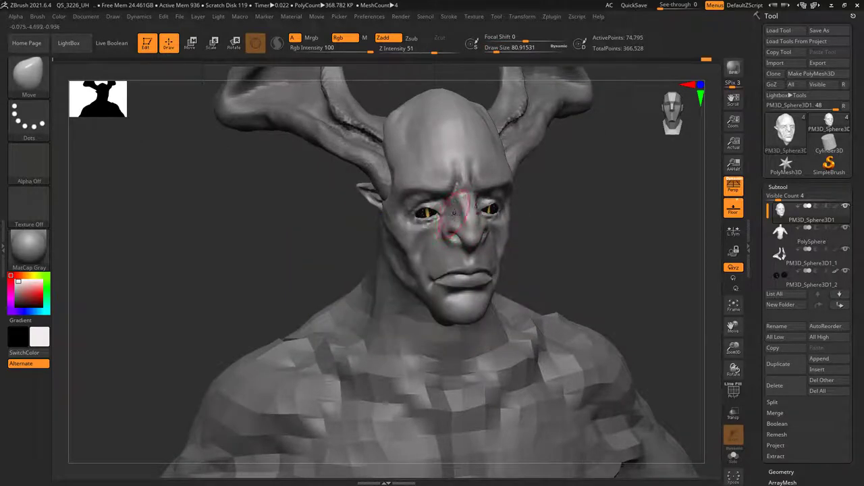
pyautogui.keyDown('ctrl'); pyautogui.moveTo(457, 214); pyautogui.dragTo(449, 230, button='right'); pyautogui.keyUp('ctrl')
pyautogui.rightClick(449, 230)
pyautogui.moveTo(449, 230); pyautogui.dragTo(446, 241)
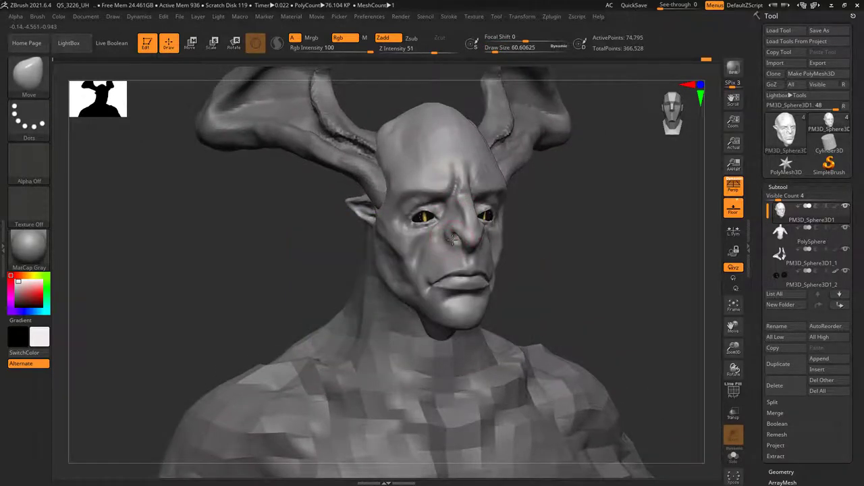
pyautogui.moveTo(452, 240)
pyautogui.mouseDown(button='right')
pyautogui.moveTo(465, 233)
pyautogui.moveTo(441, 224)
pyautogui.moveTo(459, 215)
pyautogui.mouseUp(button='right')
pyautogui.rightClick(465, 233)
pyautogui.rightClick(459, 214)
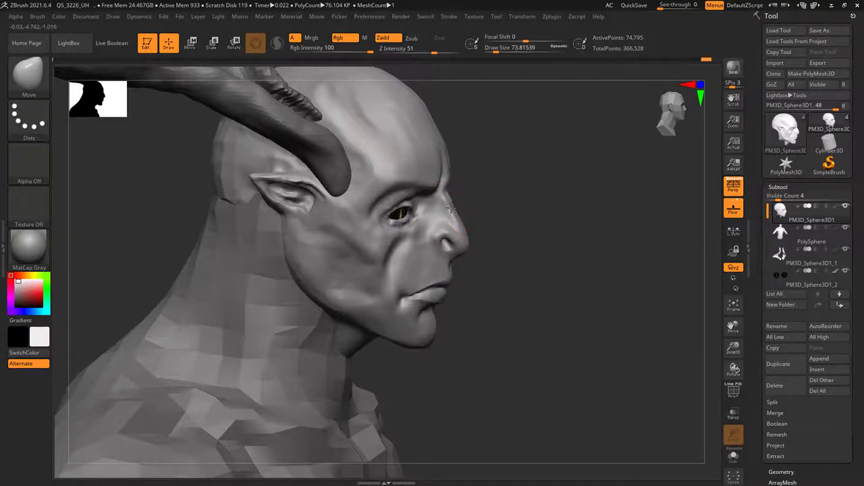
# Refine the nose tip and nostril with Move in close side profile, then check from the front.
pyautogui.keyDown('ctrl'); pyautogui.moveTo(451, 208); pyautogui.dragTo(445, 188, button='right'); pyautogui.keyUp('ctrl')
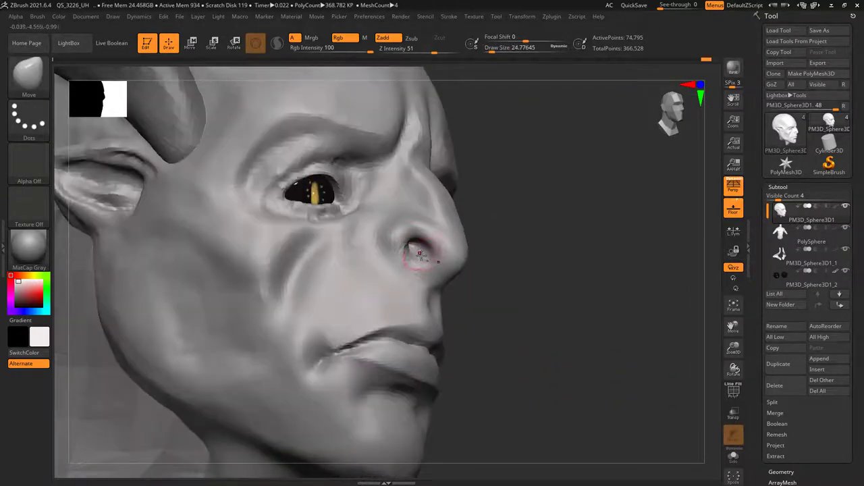
pyautogui.moveTo(417, 253)
pyautogui.mouseDown()
pyautogui.moveTo(408, 266)
pyautogui.moveTo(463, 270)
pyautogui.moveTo(451, 260)
pyautogui.moveTo(434, 277)
pyautogui.moveTo(441, 253)
pyautogui.moveTo(507, 252)
pyautogui.moveTo(77, 228)
pyautogui.moveTo(486, 247)
pyautogui.moveTo(424, 240)
pyautogui.moveTo(449, 242)
pyautogui.moveTo(432, 220)
pyautogui.mouseUp()
pyautogui.press('space')
pyautogui.press('space')
pyautogui.press('space')
pyautogui.press('space')
pyautogui.press('space')
pyautogui.press('space')
pyautogui.press('space')
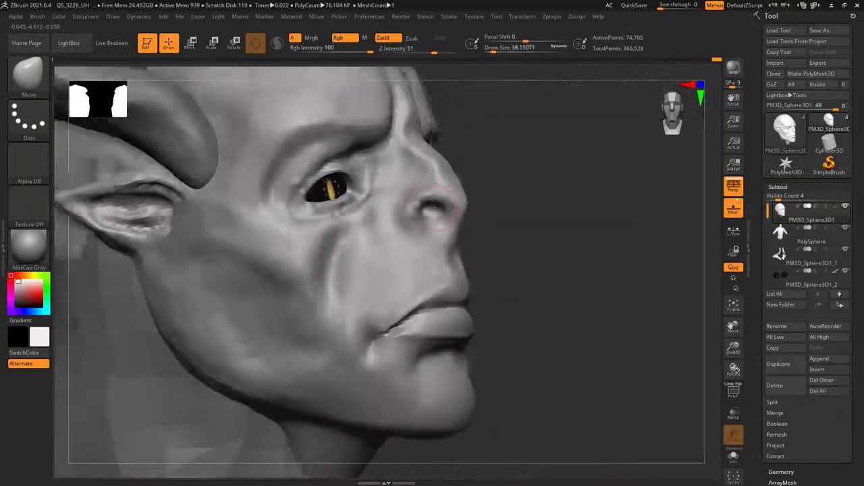
# Select the Standard brush and sculpt the nostril crease from profile and three-quarter views.
pyautogui.press('space')
pyautogui.press('b')
pyautogui.click(527, 160)
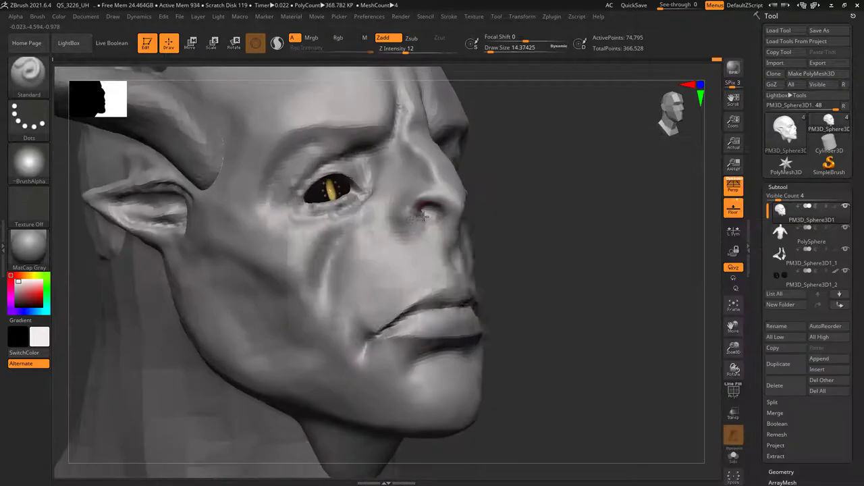
pyautogui.press('space')
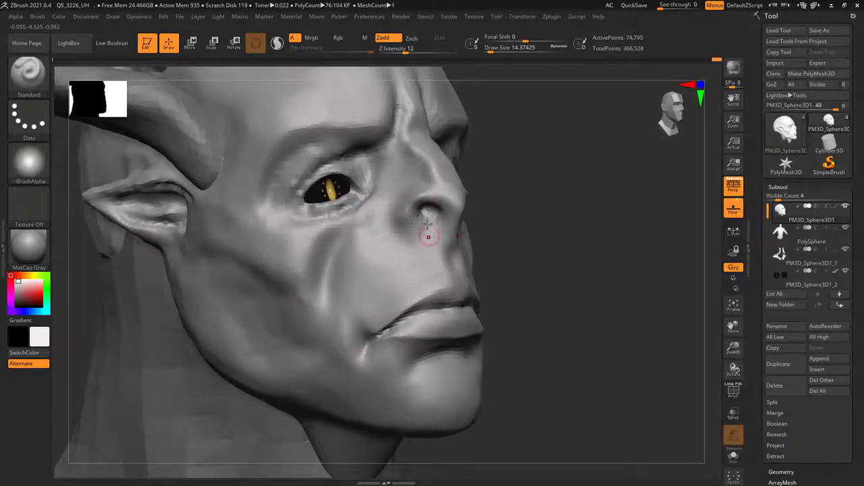
pyautogui.moveTo(428, 237)
pyautogui.mouseDown(button='right')
pyautogui.moveTo(414, 215)
pyautogui.moveTo(438, 215)
pyautogui.mouseUp(button='right')
pyautogui.press('space')
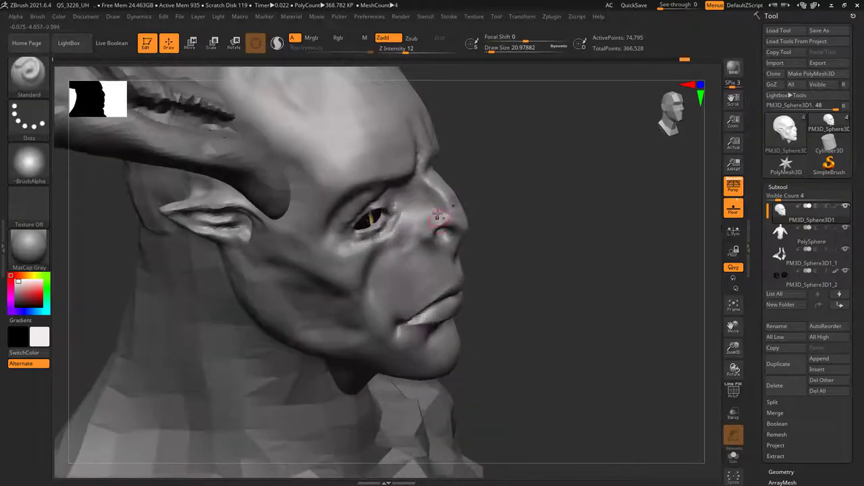
pyautogui.moveTo(437, 245); pyautogui.dragTo(420, 227, button='right')
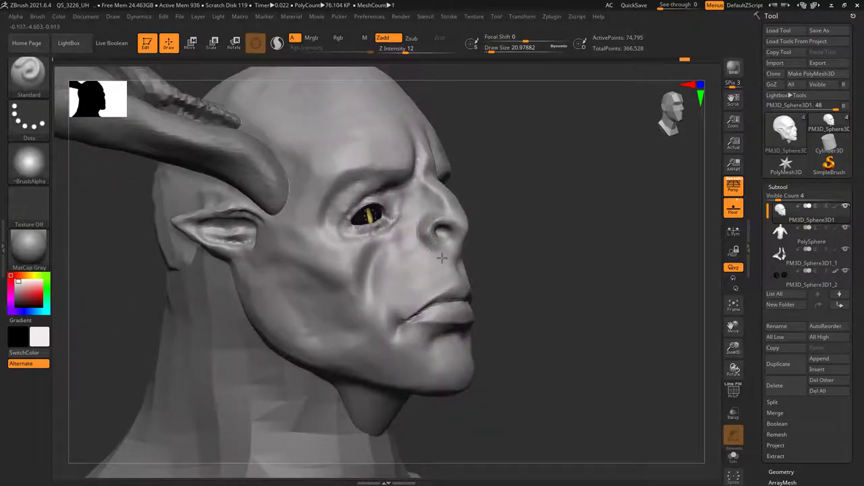
pyautogui.moveTo(442, 257)
pyautogui.mouseDown(button='right')
pyautogui.moveTo(420, 197)
pyautogui.moveTo(458, 201)
pyautogui.moveTo(469, 223)
pyautogui.moveTo(461, 260)
pyautogui.moveTo(402, 259)
pyautogui.moveTo(408, 236)
pyautogui.moveTo(380, 283)
pyautogui.moveTo(468, 266)
pyautogui.moveTo(432, 243)
pyautogui.moveTo(439, 215)
pyautogui.moveTo(449, 264)
pyautogui.moveTo(432, 203)
pyautogui.moveTo(430, 212)
pyautogui.moveTo(419, 199)
pyautogui.moveTo(328, 208)
pyautogui.moveTo(397, 201)
pyautogui.moveTo(385, 183)
pyautogui.moveTo(383, 196)
pyautogui.moveTo(365, 181)
pyautogui.moveTo(405, 195)
pyautogui.moveTo(493, 205)
pyautogui.moveTo(404, 225)
pyautogui.moveTo(439, 216)
pyautogui.moveTo(406, 219)
pyautogui.moveTo(425, 210)
pyautogui.moveTo(392, 174)
pyautogui.moveTo(449, 180)
pyautogui.moveTo(439, 203)
pyautogui.moveTo(466, 217)
pyautogui.moveTo(505, 299)
pyautogui.moveTo(491, 227)
pyautogui.moveTo(494, 250)
pyautogui.moveTo(472, 195)
pyautogui.moveTo(390, 214)
pyautogui.moveTo(492, 241)
pyautogui.moveTo(497, 216)
pyautogui.moveTo(517, 247)
pyautogui.moveTo(509, 217)
pyautogui.moveTo(490, 222)
pyautogui.mouseUp(button='right')
# Shrink the brush to about 38 and sharpen the nose shape with the Move brush.
pyautogui.rightClick(439, 215)
pyautogui.press('b')
pyautogui.press('Escape')
pyautogui.rightClick(414, 191)
pyautogui.rightClick(397, 200)
pyautogui.rightClick(397, 196)
pyautogui.press('space')
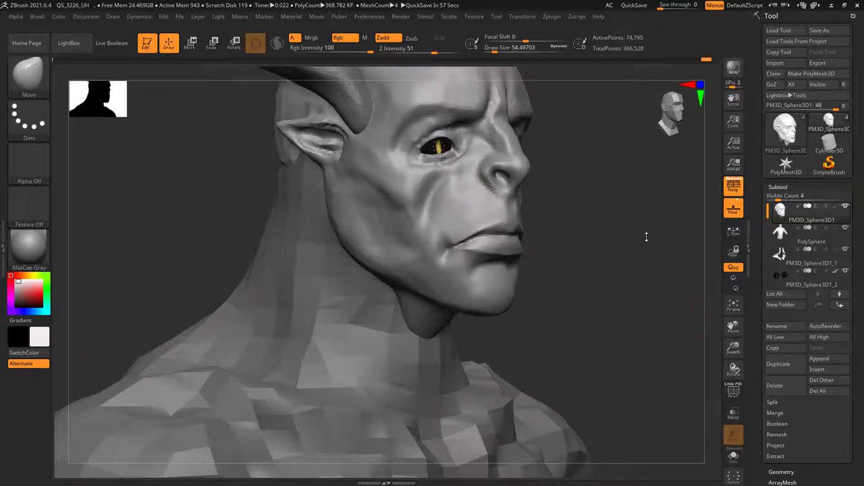
pyautogui.moveTo(646, 237)
pyautogui.mouseDown()
pyautogui.moveTo(460, 193)
pyautogui.moveTo(617, 215)
pyautogui.mouseUp()
pyautogui.moveTo(780, 232)
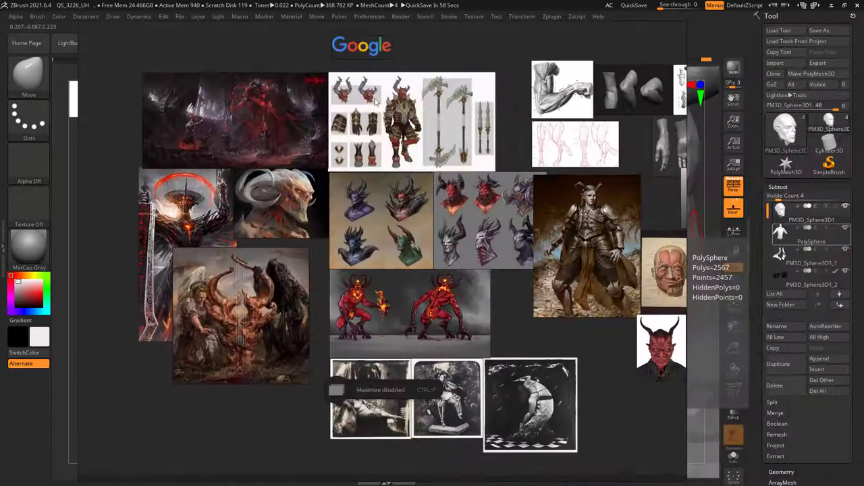
pyautogui.scroll(-2, 430, 147)
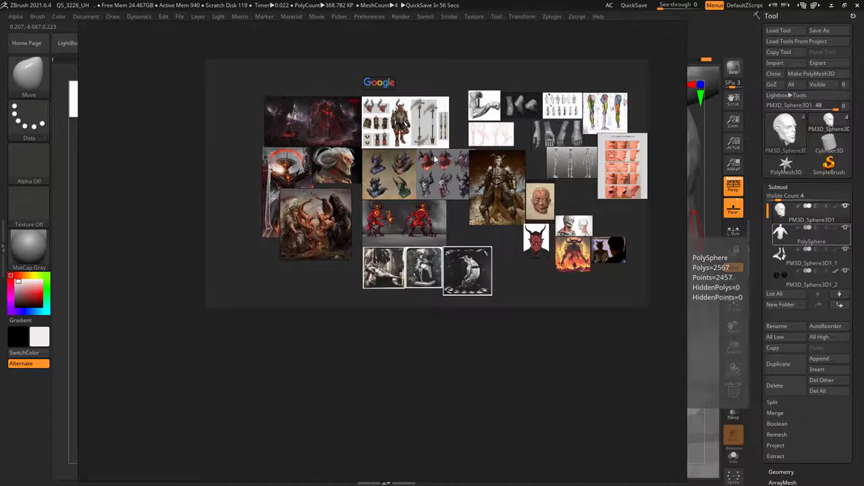
pyautogui.scroll(3, 436, 159)
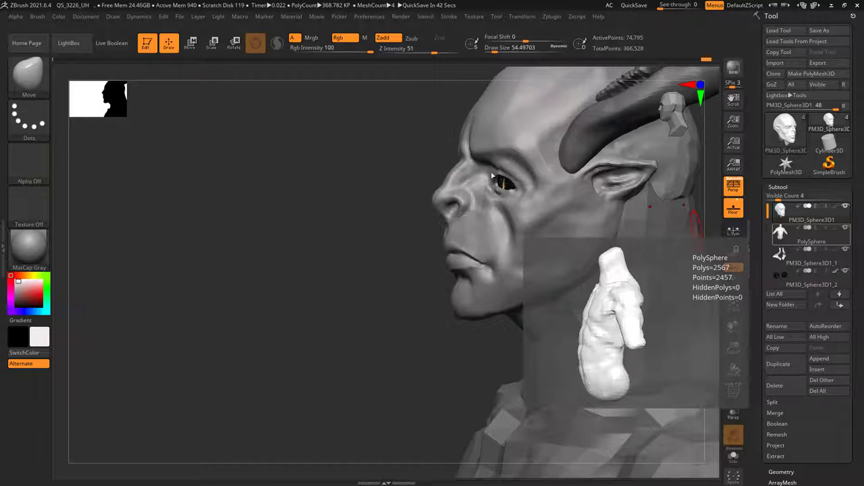
# Select the Standard brush and resize it for working on the brow.
pyautogui.moveTo(376, 170); pyautogui.dragTo(470, 191)
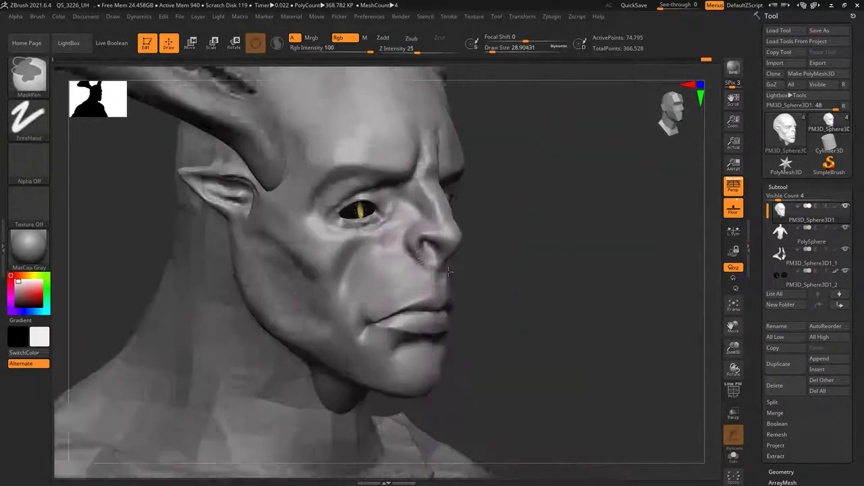
pyautogui.press('space')
pyautogui.moveTo(439, 218); pyautogui.dragTo(349, 174)
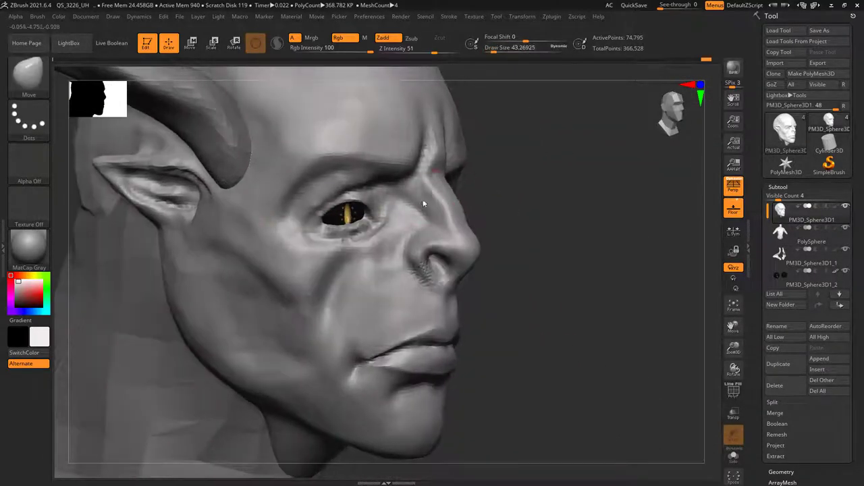
pyautogui.click(35, 73)
pyautogui.click(386, 84)
pyautogui.press('space')
pyautogui.moveTo(378, 222); pyautogui.dragTo(415, 197)
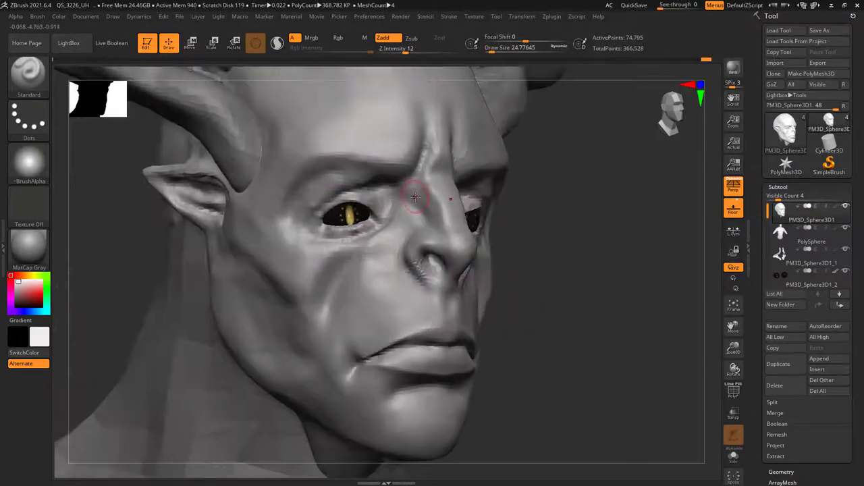
# Carve furrows into the brow above the eye, then Shift-smooth them.
pyautogui.press('space')
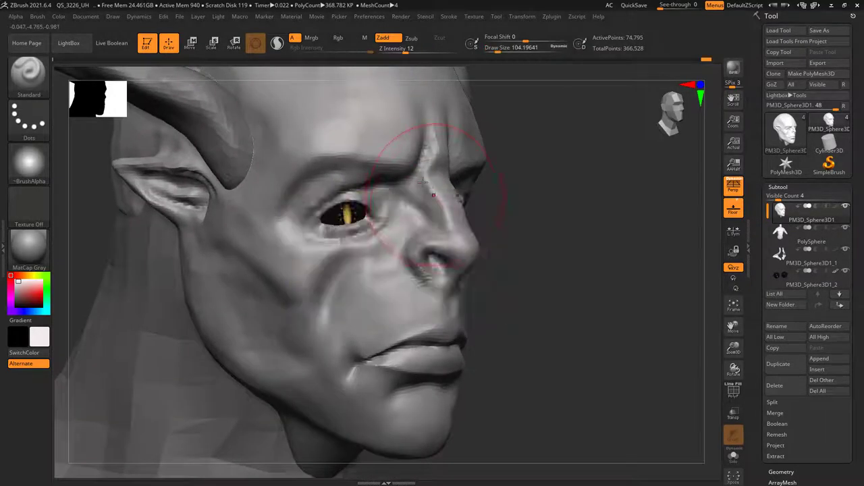
pyautogui.press('space')
pyautogui.press('shift')
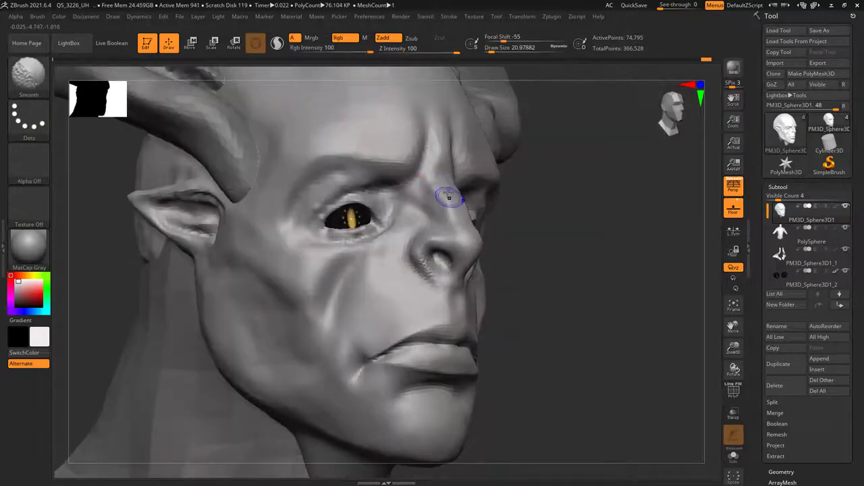
pyautogui.moveTo(449, 197)
pyautogui.mouseDown(button='right')
pyautogui.moveTo(445, 96)
pyautogui.moveTo(434, 199)
pyautogui.moveTo(424, 193)
pyautogui.moveTo(516, 191)
pyautogui.mouseUp(button='right')
pyautogui.press('space')
pyautogui.press('space')
pyautogui.press('space')
pyautogui.moveTo(504, 219)
pyautogui.mouseDown(button='right')
pyautogui.moveTo(486, 223)
pyautogui.moveTo(530, 250)
pyautogui.moveTo(502, 196)
pyautogui.moveTo(577, 236)
pyautogui.moveTo(542, 270)
pyautogui.moveTo(494, 213)
pyautogui.moveTo(513, 230)
pyautogui.moveTo(477, 276)
pyautogui.mouseUp(button='right')
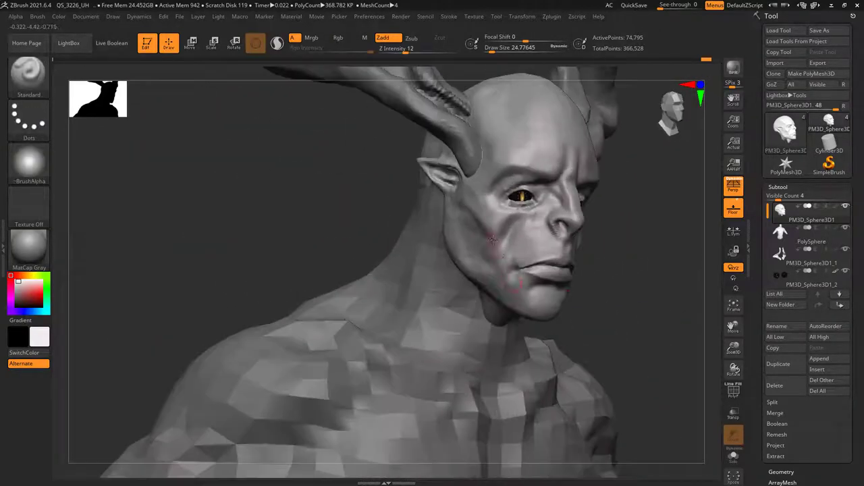
# Switch to the Move brush and reshape the jawline and cheek below the ear.
pyautogui.press('b')
pyautogui.press('m')
pyautogui.press('v')
pyautogui.press('space')
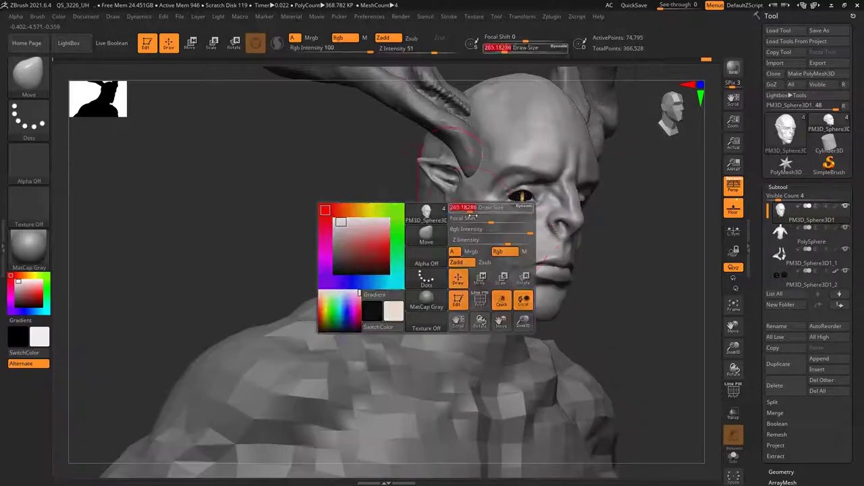
pyautogui.moveTo(386, 203)
pyautogui.mouseDown(button='right')
pyautogui.moveTo(448, 251)
pyautogui.moveTo(423, 209)
pyautogui.moveTo(286, 229)
pyautogui.moveTo(434, 183)
pyautogui.mouseUp(button='right')
pyautogui.press('space')
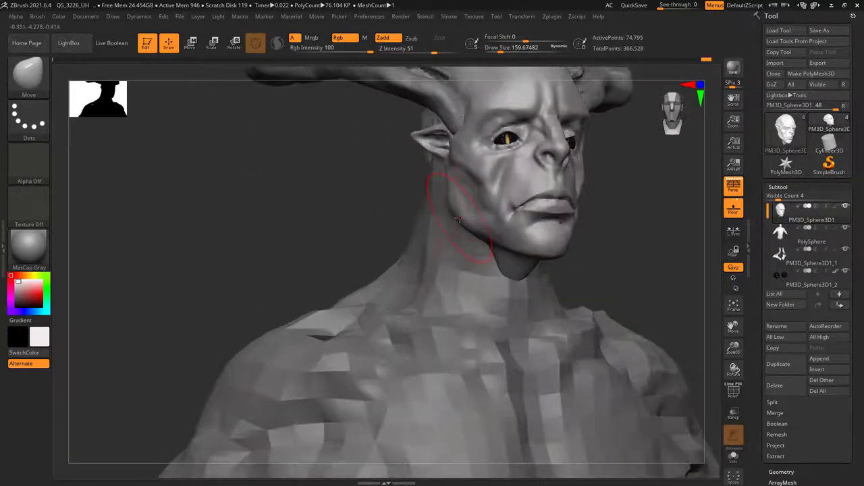
pyautogui.press('space')
pyautogui.moveTo(500, 212); pyautogui.dragTo(487, 212)
pyautogui.moveTo(487, 212)
pyautogui.keyDown('alt'); pyautogui.mouseDown(button='right')
pyautogui.moveTo(472, 222)
pyautogui.moveTo(519, 195)
pyautogui.moveTo(591, 204)
pyautogui.moveTo(585, 230)
pyautogui.moveTo(568, 240)
pyautogui.moveTo(491, 194)
pyautogui.moveTo(497, 217)
pyautogui.mouseUp(button='right'); pyautogui.keyUp('alt')
pyautogui.press('space')
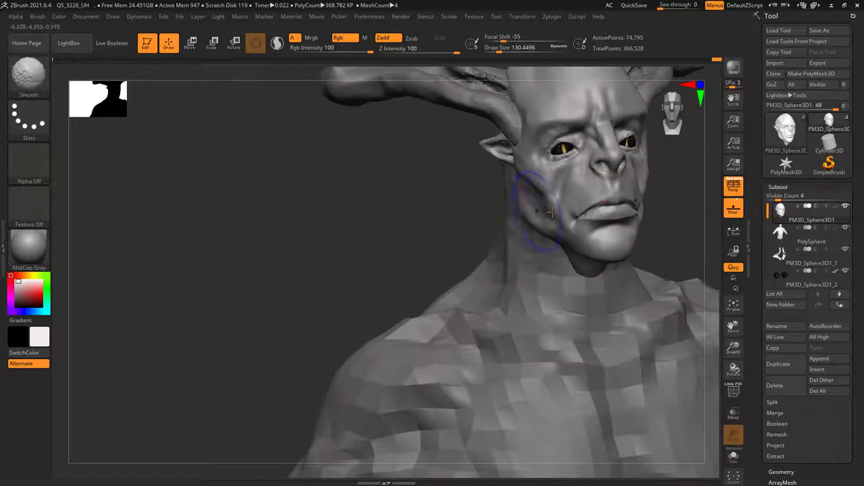
# Reselect Move, resize the brush, and Ctrl-mask areas around the jaw.
pyautogui.moveTo(552, 212)
pyautogui.mouseDown(button='right')
pyautogui.moveTo(513, 189)
pyautogui.moveTo(532, 202)
pyautogui.mouseUp(button='right')
pyautogui.press('space')
pyautogui.press('b')
pyautogui.press('m')
pyautogui.press('v')
pyautogui.press('space')
pyautogui.press('space')
pyautogui.moveTo(532, 221); pyautogui.dragTo(536, 230)
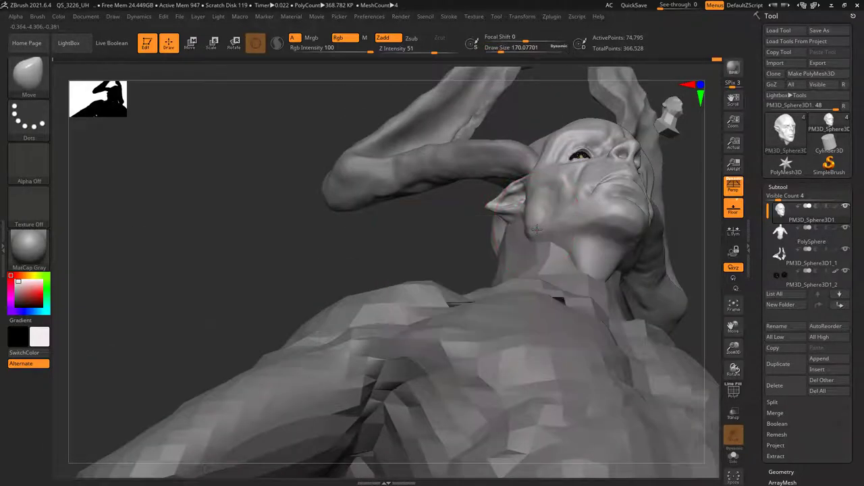
pyautogui.moveTo(542, 230); pyautogui.dragTo(539, 209, button='right')
pyautogui.press('space')
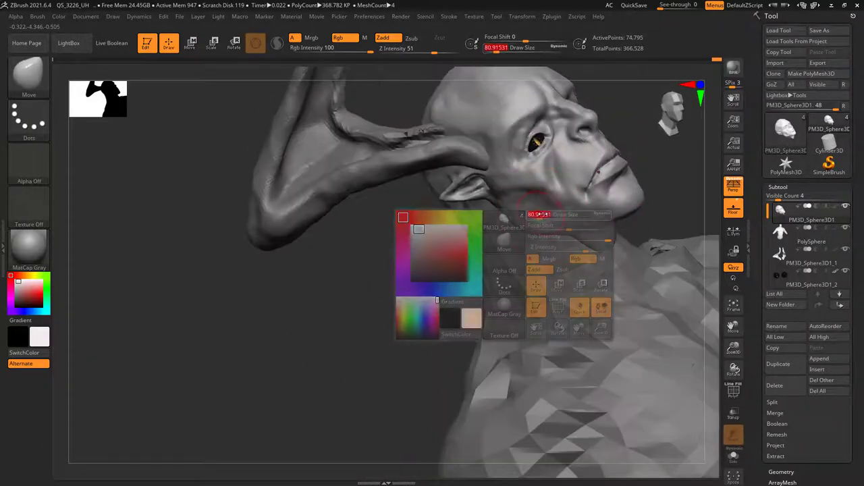
pyautogui.moveTo(553, 209); pyautogui.dragTo(539, 210)
pyautogui.moveTo(542, 210)
pyautogui.mouseDown(button='right')
pyautogui.moveTo(556, 227)
pyautogui.moveTo(541, 216)
pyautogui.moveTo(513, 218)
pyautogui.moveTo(538, 192)
pyautogui.moveTo(542, 219)
pyautogui.moveTo(610, 227)
pyautogui.moveTo(541, 257)
pyautogui.moveTo(438, 277)
pyautogui.mouseUp(button='right')
pyautogui.press('space')
pyautogui.press('ctrl')
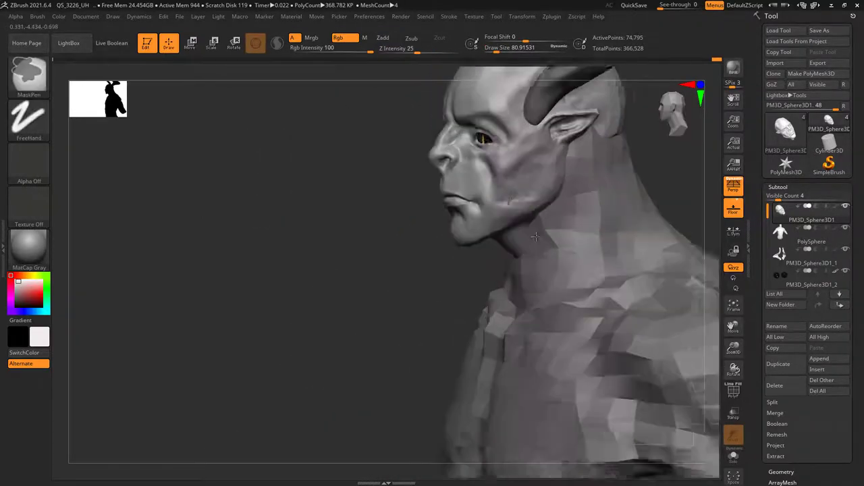
# Shape the eyelids around the eye at Z Intensity 51 with brush size near 38.
pyautogui.press('space')
pyautogui.moveTo(510, 201)
pyautogui.mouseDown(button='right')
pyautogui.moveTo(439, 188)
pyautogui.moveTo(430, 176)
pyautogui.moveTo(466, 191)
pyautogui.moveTo(531, 193)
pyautogui.moveTo(493, 193)
pyautogui.moveTo(533, 218)
pyautogui.moveTo(580, 218)
pyautogui.moveTo(557, 223)
pyautogui.moveTo(549, 212)
pyautogui.moveTo(503, 200)
pyautogui.moveTo(563, 201)
pyautogui.moveTo(559, 231)
pyautogui.moveTo(552, 206)
pyautogui.moveTo(540, 199)
pyautogui.moveTo(560, 190)
pyautogui.moveTo(560, 207)
pyautogui.moveTo(530, 209)
pyautogui.moveTo(579, 253)
pyautogui.moveTo(564, 261)
pyautogui.moveTo(577, 231)
pyautogui.moveTo(518, 106)
pyautogui.moveTo(533, 187)
pyautogui.moveTo(622, 211)
pyautogui.moveTo(637, 286)
pyautogui.moveTo(560, 266)
pyautogui.moveTo(578, 209)
pyautogui.moveTo(562, 242)
pyautogui.moveTo(520, 202)
pyautogui.moveTo(446, 178)
pyautogui.moveTo(457, 216)
pyautogui.moveTo(498, 254)
pyautogui.moveTo(469, 227)
pyautogui.moveTo(489, 263)
pyautogui.moveTo(477, 247)
pyautogui.mouseUp(button='right')
pyautogui.press('space')
pyautogui.rightClick(553, 216)
pyautogui.rightClick(549, 212)
pyautogui.rightClick(503, 200)
pyautogui.rightClick(540, 200)
# Shrink the brush and refine the eyelid edge around the slit eye.
pyautogui.press('space')
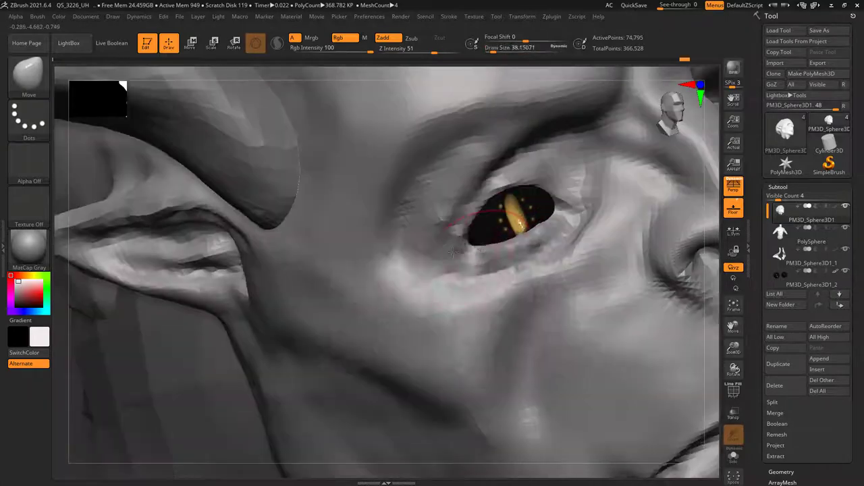
pyautogui.press('space')
pyautogui.moveTo(499, 247); pyautogui.dragTo(476, 247)
pyautogui.moveTo(477, 248)
pyautogui.mouseDown(button='right')
pyautogui.moveTo(460, 224)
pyautogui.moveTo(522, 257)
pyautogui.moveTo(493, 217)
pyautogui.moveTo(562, 266)
pyautogui.moveTo(574, 318)
pyautogui.mouseUp(button='right')
# Enlarge the Move brush to about 181 and push out the side of the face near the ear.
pyautogui.press('space')
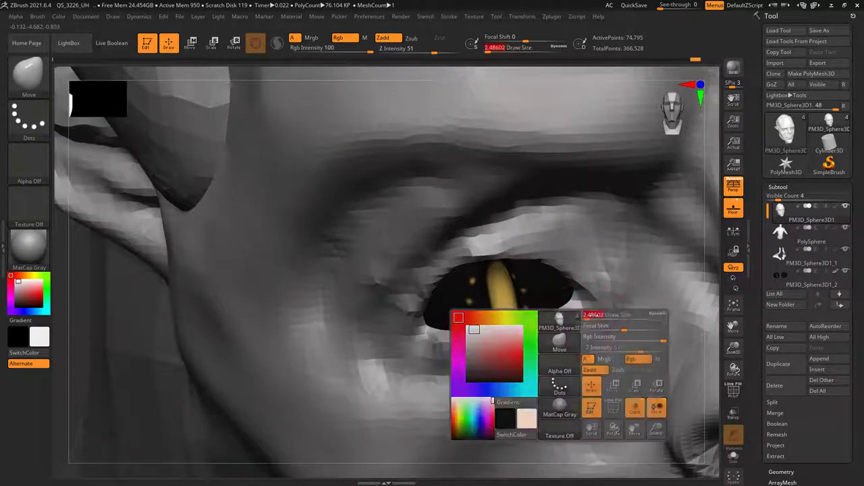
pyautogui.moveTo(584, 309); pyautogui.dragTo(577, 303)
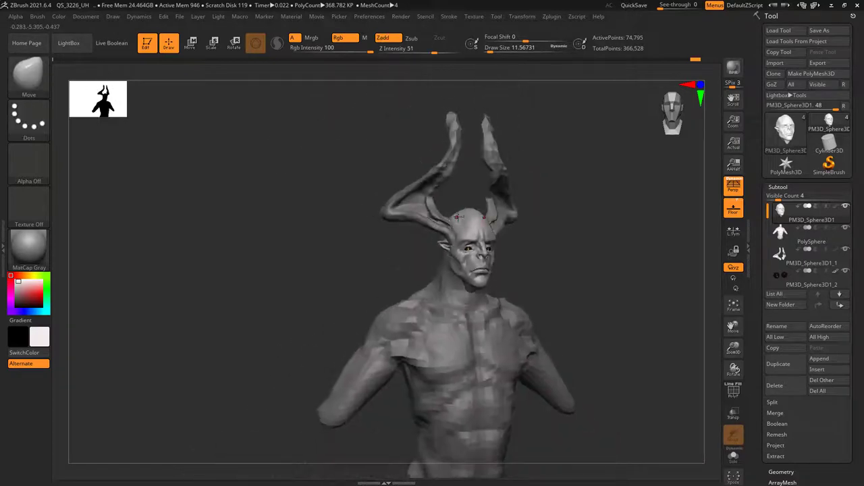
pyautogui.moveTo(433, 239)
pyautogui.mouseDown()
pyautogui.moveTo(416, 239)
pyautogui.moveTo(486, 241)
pyautogui.moveTo(534, 255)
pyautogui.mouseUp()
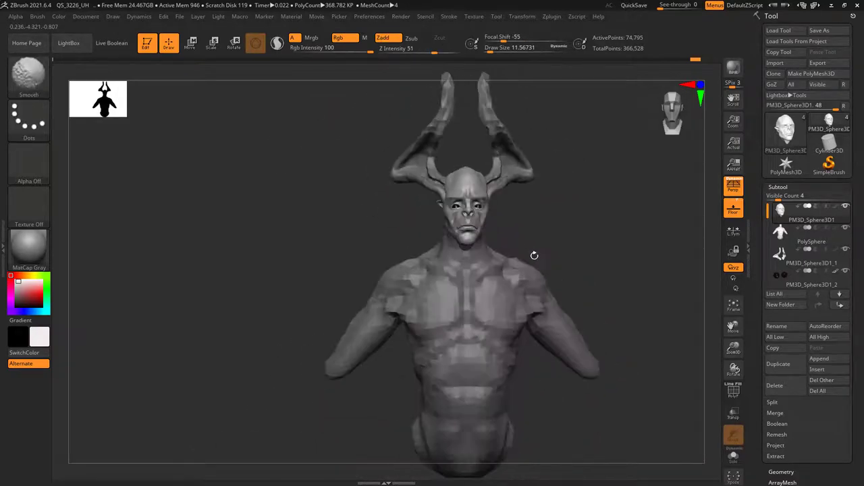
pyautogui.moveTo(504, 204); pyautogui.dragTo(488, 216)
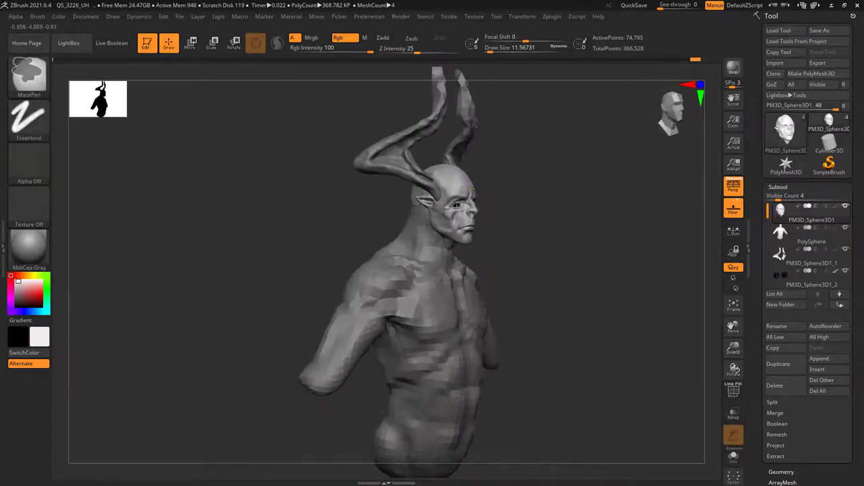
pyautogui.moveTo(488, 216)
pyautogui.keyDown('ctrl'); pyautogui.mouseDown(button='right')
pyautogui.moveTo(441, 204)
pyautogui.moveTo(446, 229)
pyautogui.mouseUp(button='right'); pyautogui.keyUp('ctrl')
pyautogui.moveTo(446, 230)
pyautogui.mouseDown()
pyautogui.moveTo(443, 250)
pyautogui.moveTo(493, 253)
pyautogui.mouseUp()
pyautogui.rightClick(443, 251)
pyautogui.keyDown('ctrl'); pyautogui.moveTo(494, 253); pyautogui.dragTo(457, 211, button='right'); pyautogui.keyUp('ctrl')
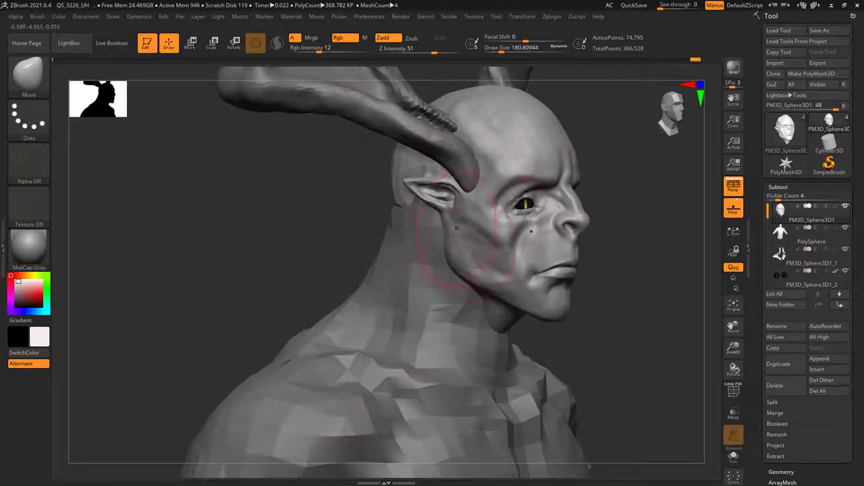
pyautogui.moveTo(452, 245)
pyautogui.keyDown('ctrl'); pyautogui.mouseDown(button='right')
pyautogui.moveTo(446, 223)
pyautogui.moveTo(518, 270)
pyautogui.moveTo(490, 283)
pyautogui.moveTo(514, 270)
pyautogui.moveTo(500, 256)
pyautogui.moveTo(513, 228)
pyautogui.moveTo(547, 276)
pyautogui.moveTo(485, 269)
pyautogui.moveTo(518, 277)
pyautogui.mouseUp(button='right'); pyautogui.keyUp('ctrl')
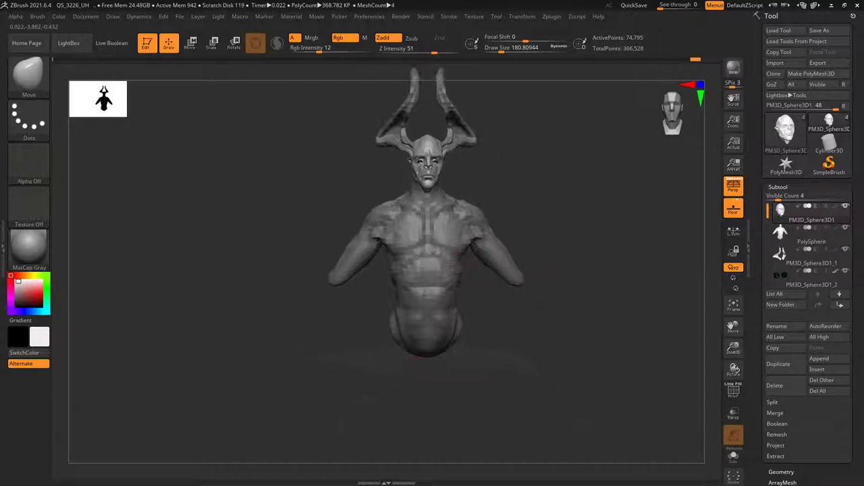
# Make the PolySphere torso body the active subtool.
pyautogui.moveTo(506, 322)
pyautogui.mouseDown(button='right')
pyautogui.moveTo(459, 269)
pyautogui.moveTo(424, 267)
pyautogui.mouseUp(button='right')
pyautogui.keyDown('alt'); pyautogui.click(382, 221); pyautogui.keyUp('alt')
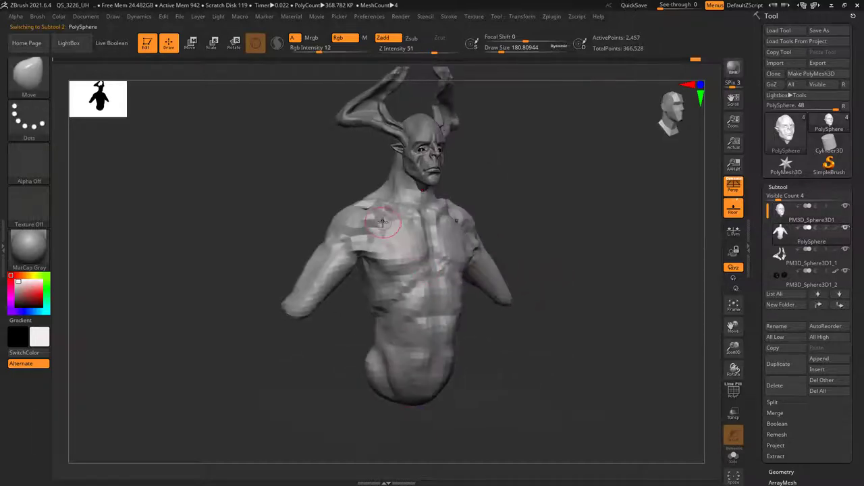
pyautogui.moveTo(439, 217)
pyautogui.mouseDown(button='right')
pyautogui.moveTo(414, 211)
pyautogui.moveTo(449, 251)
pyautogui.mouseUp(button='right')
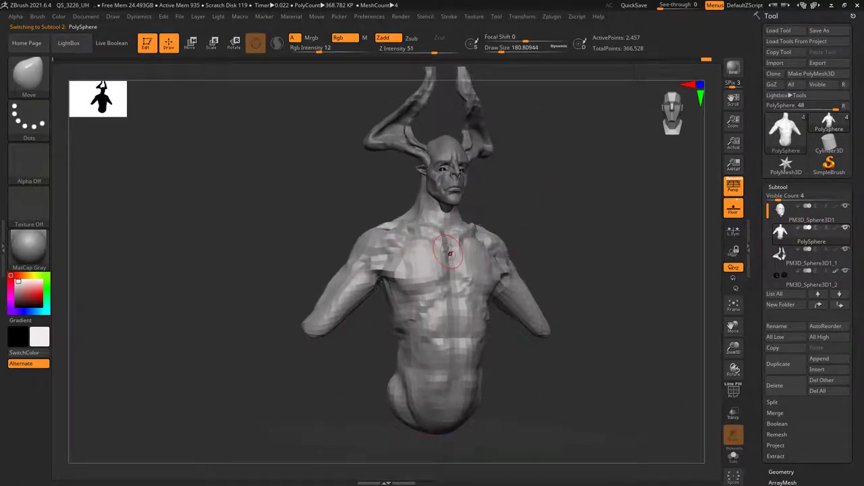
# Turn on the PolyF wireframe and inspect the torso's front and back.
pyautogui.click(735, 393)
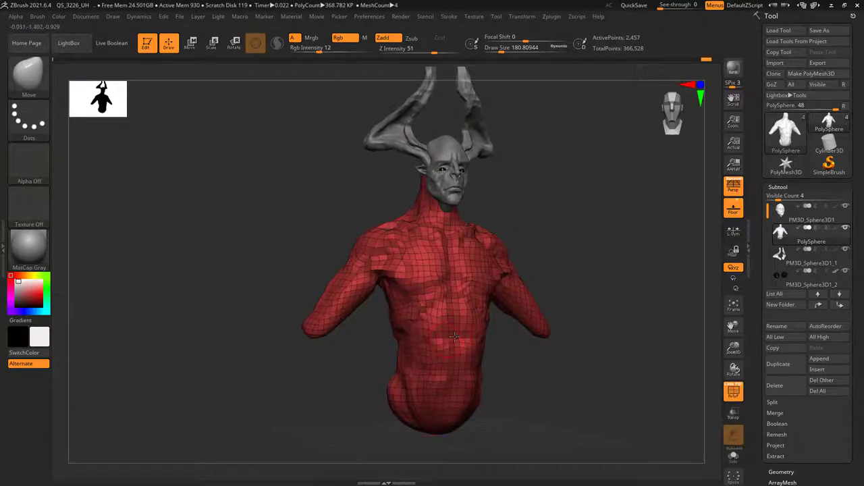
pyautogui.moveTo(459, 326)
pyautogui.mouseDown(button='right')
pyautogui.moveTo(507, 320)
pyautogui.moveTo(491, 326)
pyautogui.mouseUp(button='right')
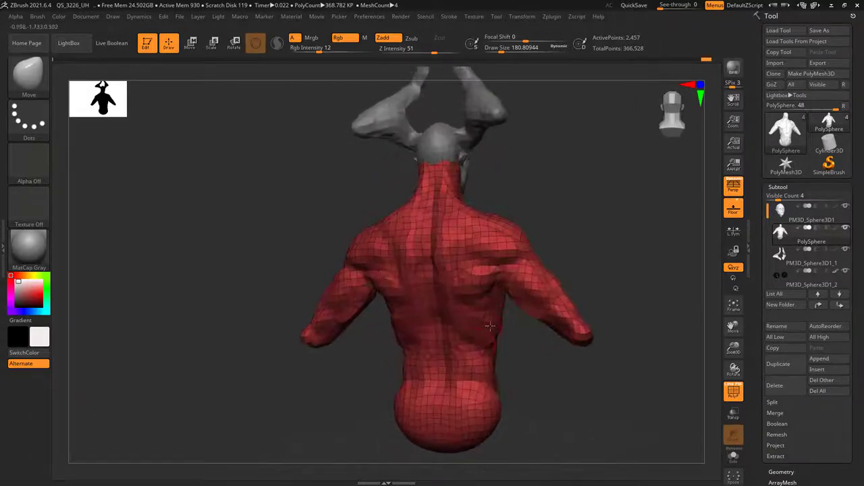
pyautogui.moveTo(437, 309)
pyautogui.mouseDown(button='right')
pyautogui.moveTo(423, 312)
pyautogui.moveTo(371, 272)
pyautogui.mouseUp(button='right')
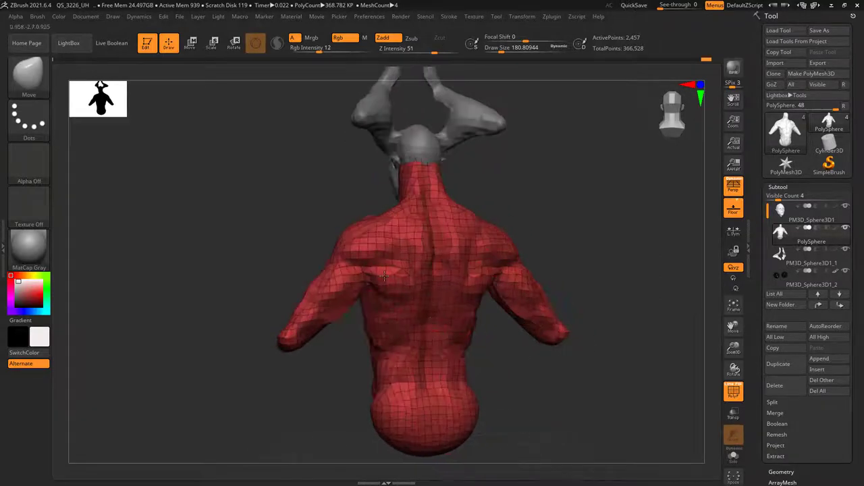
pyautogui.moveTo(421, 281); pyautogui.dragTo(418, 227, button='right')
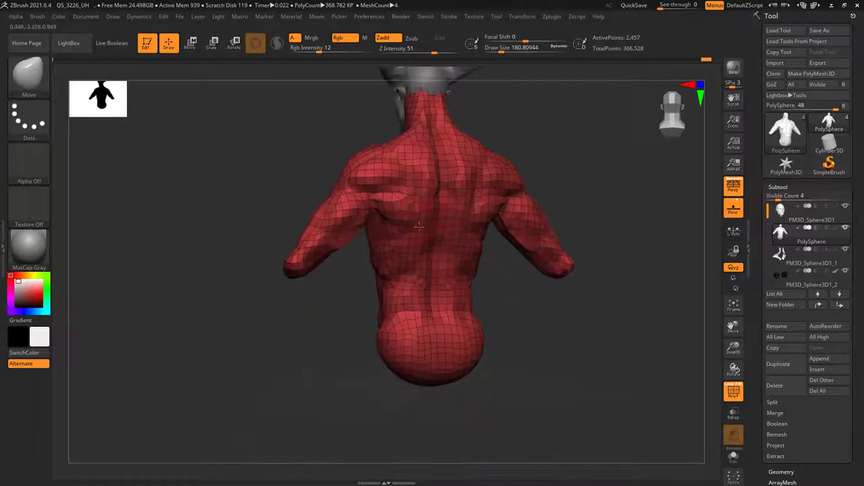
pyautogui.moveTo(401, 295)
pyautogui.mouseDown(button='right')
pyautogui.moveTo(498, 309)
pyautogui.moveTo(489, 206)
pyautogui.moveTo(559, 261)
pyautogui.moveTo(527, 290)
pyautogui.moveTo(561, 303)
pyautogui.mouseUp(button='right')
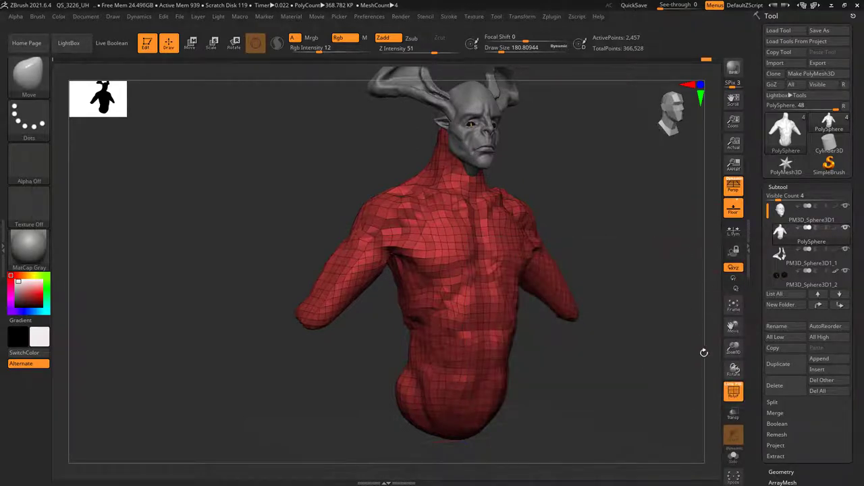
# Hide the wireframe and re-DynaMesh the torso at Resolution 256, reaching 599,514 points.
pyautogui.click(733, 391)
pyautogui.click(778, 187)
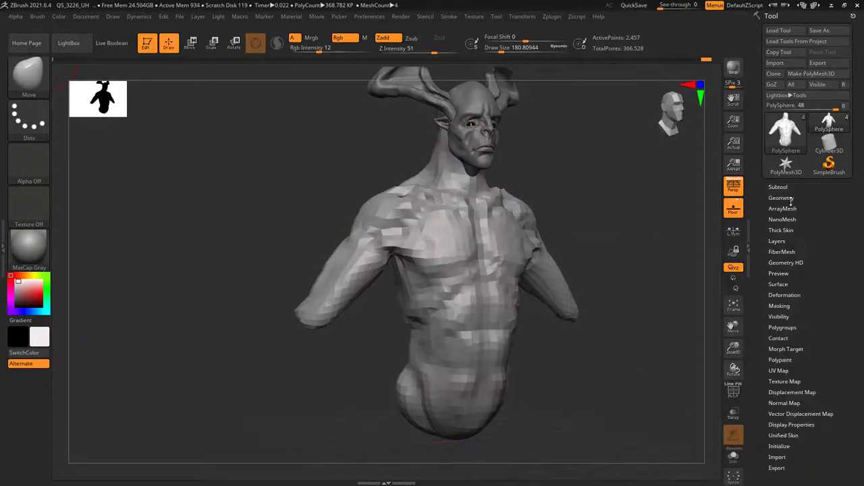
pyautogui.click(783, 198)
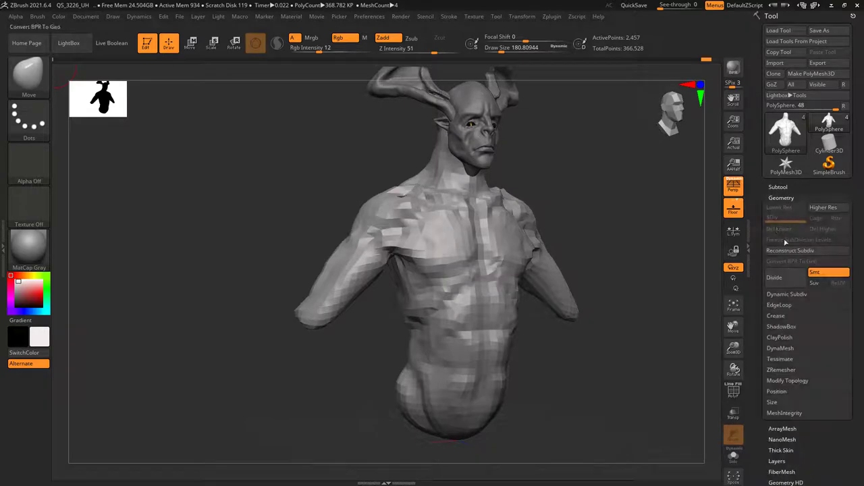
pyautogui.click(781, 348)
pyautogui.moveTo(757, 379); pyautogui.dragTo(758, 361)
pyautogui.write('25')
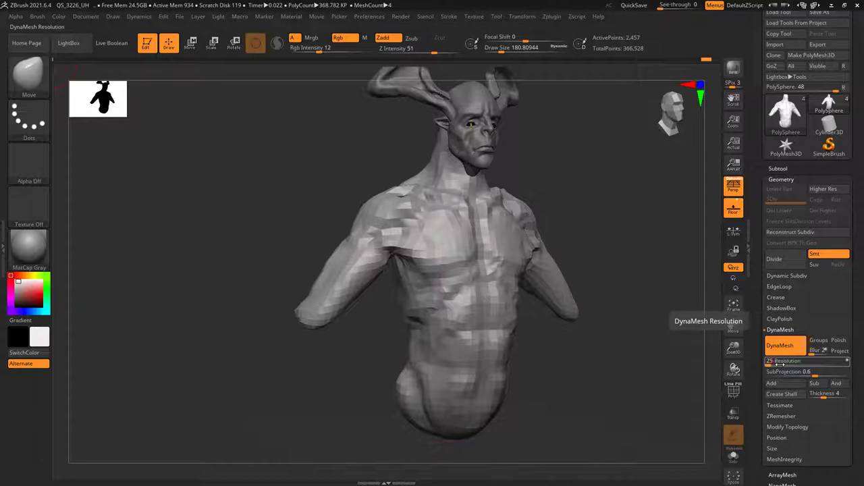
pyautogui.write('6')
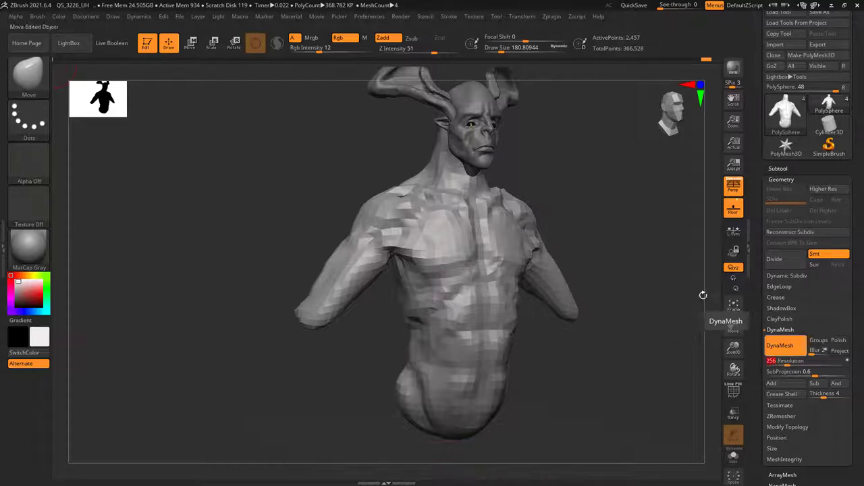
pyautogui.press('ctrl')
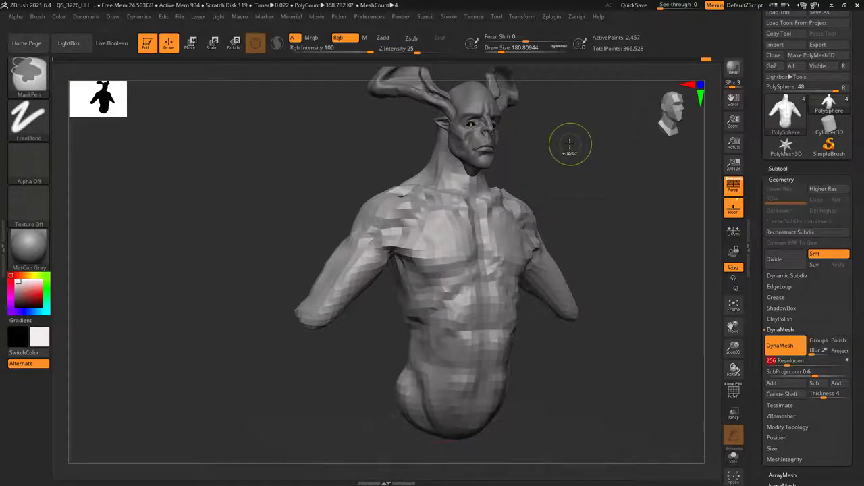
pyautogui.keyDown('ctrl'); pyautogui.moveTo(569, 144); pyautogui.dragTo(623, 234); pyautogui.keyUp('ctrl')
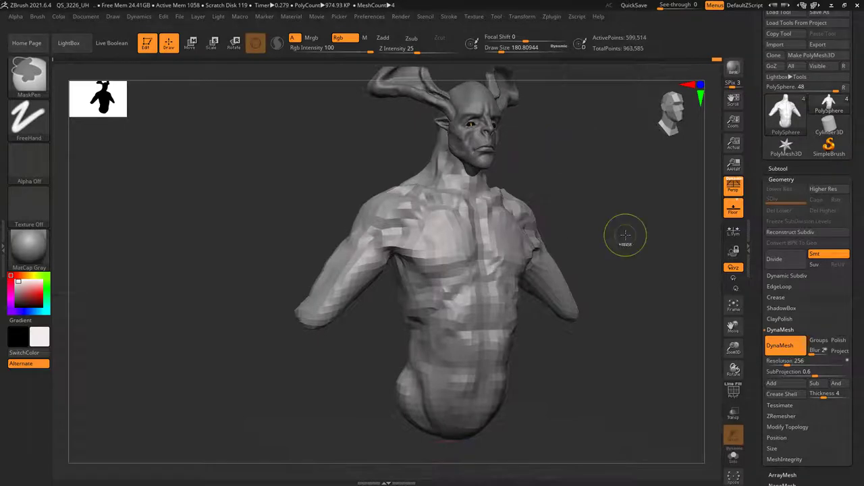
# Select the ClayTubes brush with the Alpha 01 stamp.
pyautogui.moveTo(571, 263)
pyautogui.mouseDown()
pyautogui.moveTo(560, 241)
pyautogui.moveTo(425, 203)
pyautogui.mouseUp()
pyautogui.click(28, 75)
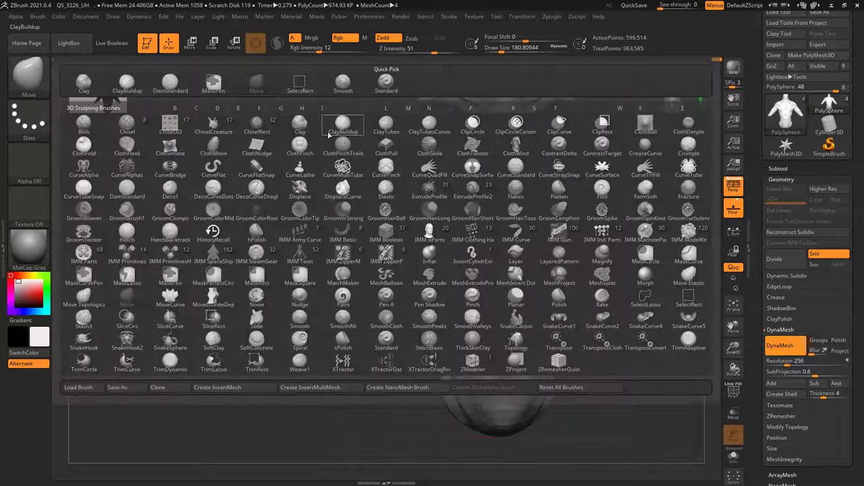
pyautogui.click(386, 127)
pyautogui.click(42, 166)
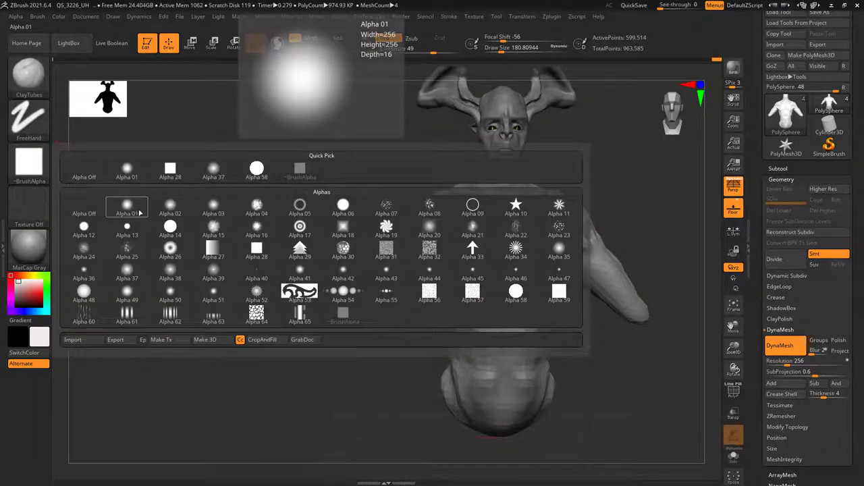
pyautogui.click(138, 212)
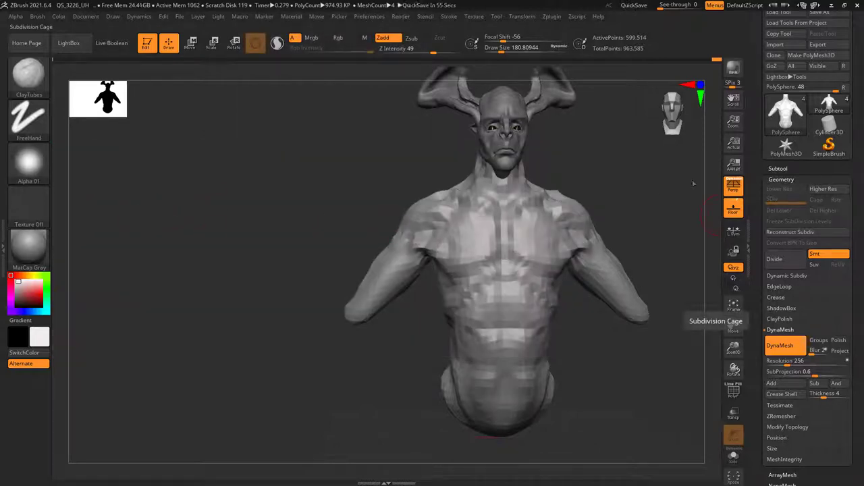
# Try Alpha 37, then settle on Alpha 12 for the ClayTubes brush.
pyautogui.keyDown('alt'); pyautogui.moveTo(370, 224); pyautogui.dragTo(210, 173); pyautogui.keyUp('alt')
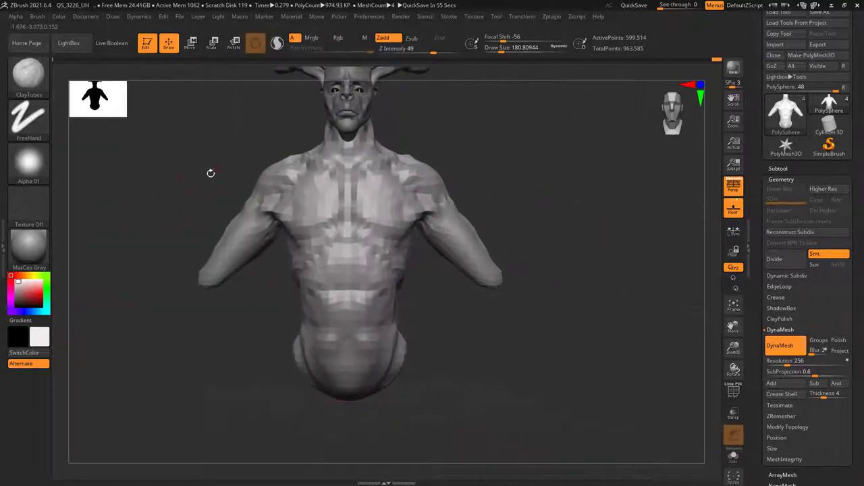
pyautogui.click(39, 172)
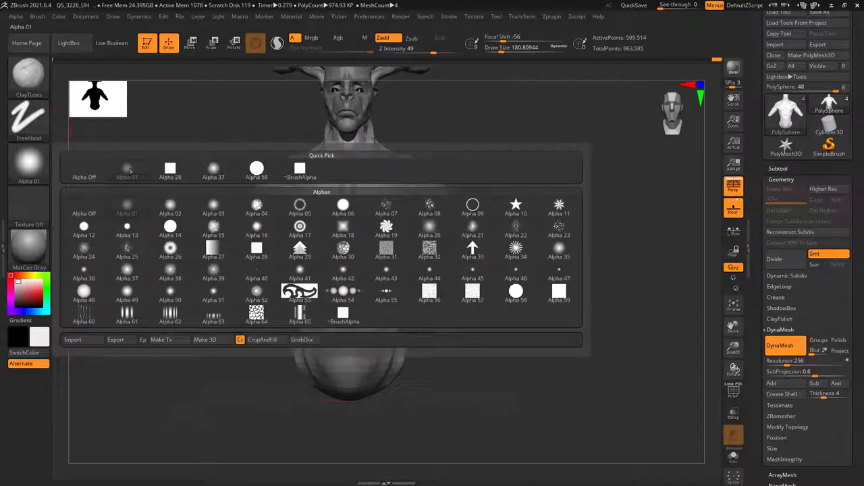
pyautogui.moveTo(232, 123); pyautogui.dragTo(376, 232)
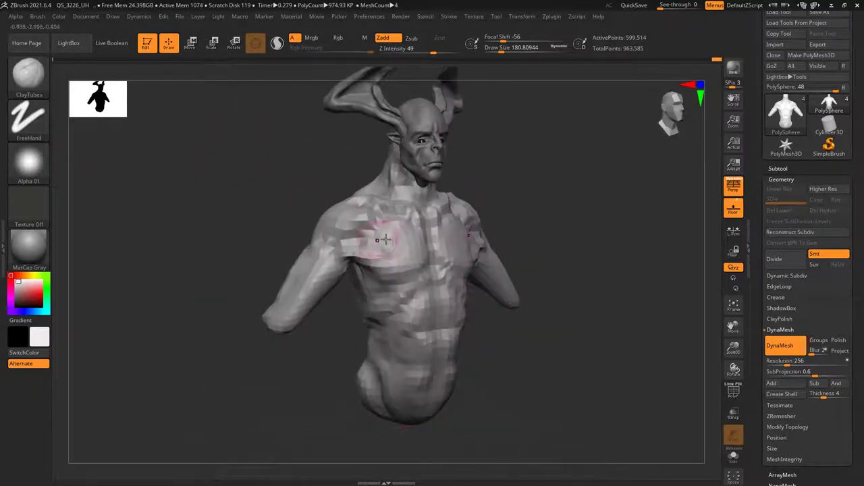
pyautogui.press('space')
pyautogui.click(29, 162)
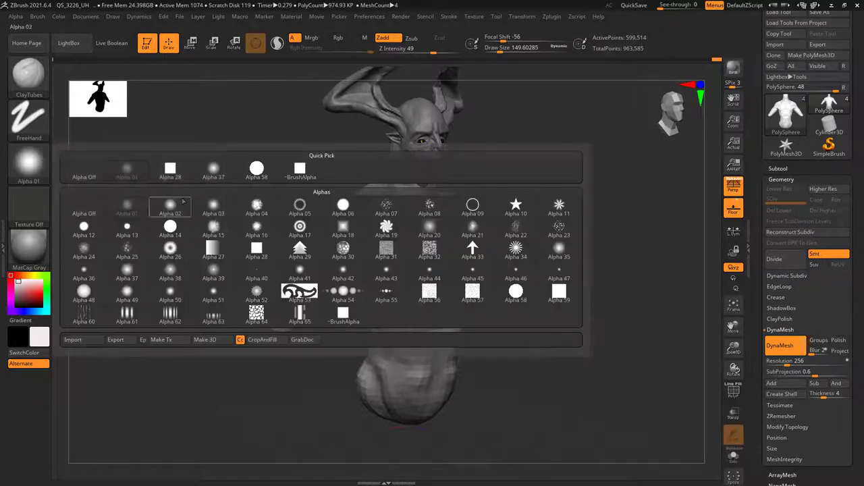
pyautogui.moveTo(213, 170)
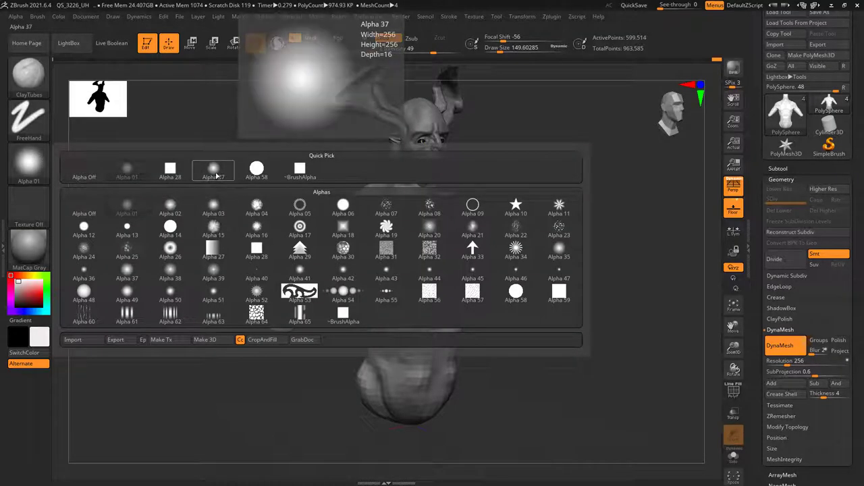
pyautogui.click(213, 172)
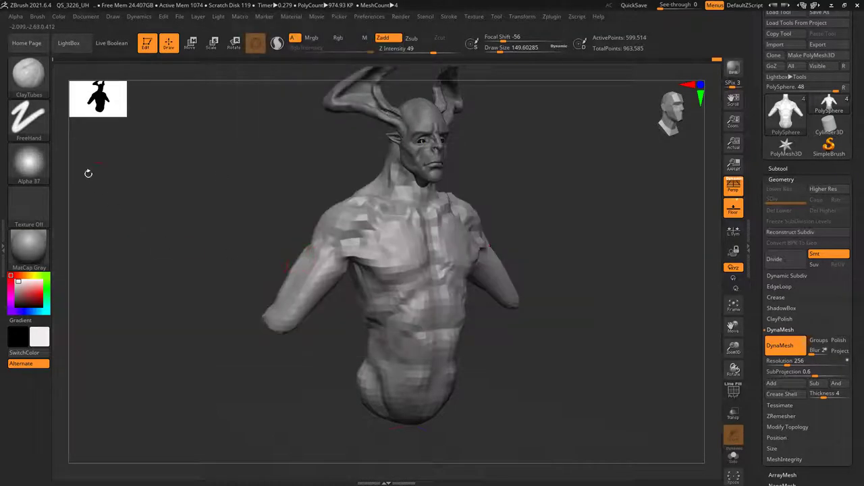
pyautogui.click(28, 164)
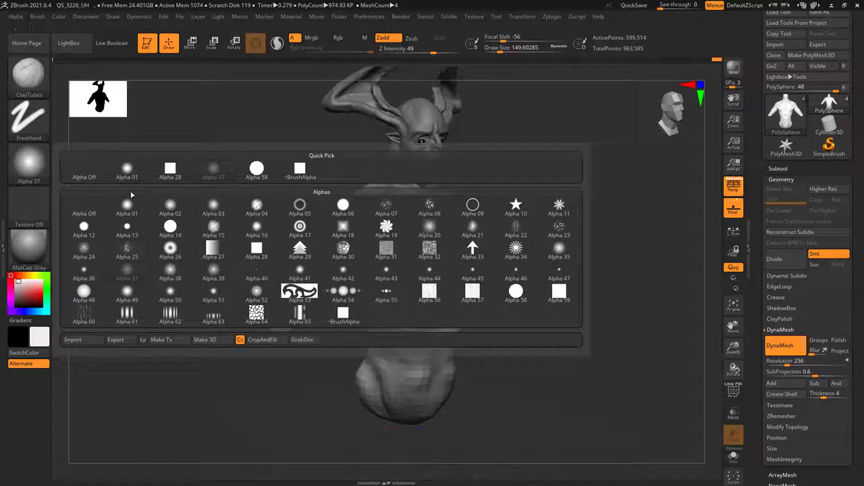
pyautogui.click(83, 229)
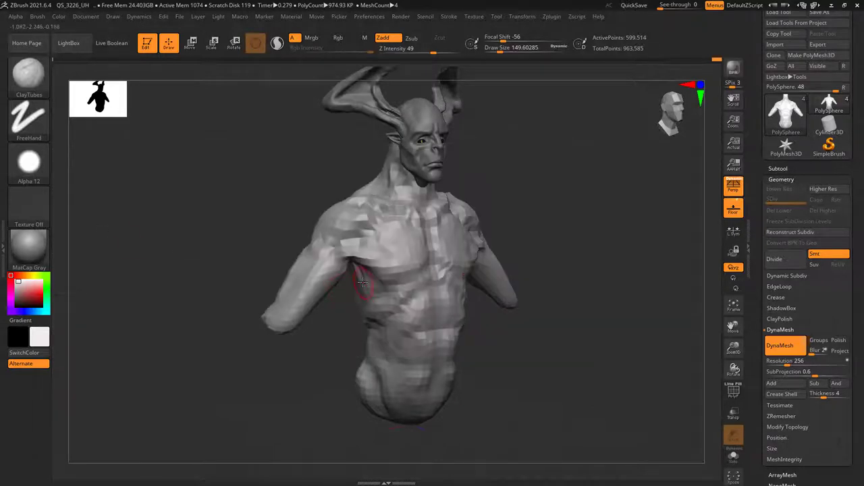
pyautogui.moveTo(363, 283)
pyautogui.mouseDown(button='right')
pyautogui.moveTo(423, 224)
pyautogui.moveTo(477, 263)
pyautogui.moveTo(446, 265)
pyautogui.mouseUp(button='right')
# Set ClayTubes draw size to about 130, then 88, with Z Intensity lowered to 3, then raised to 9.
pyautogui.press('ctrl')
pyautogui.rightClick(477, 264)
pyautogui.press('ctrl')
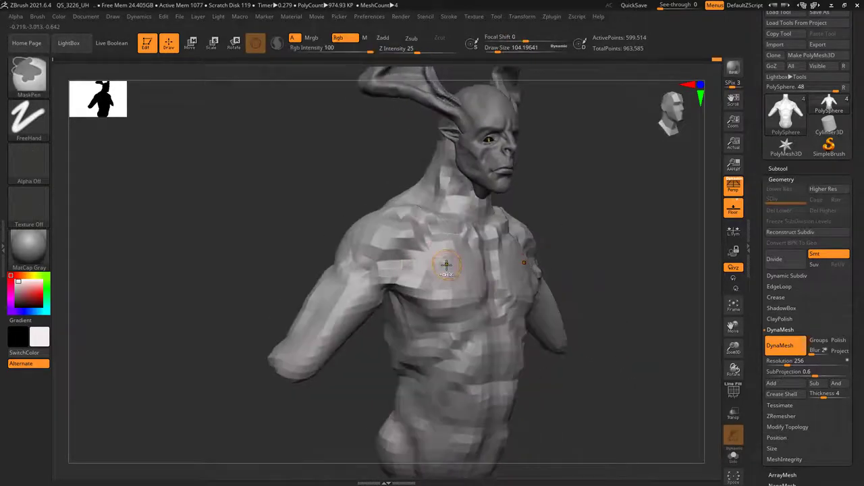
pyautogui.rightClick(446, 265)
pyautogui.moveTo(447, 265)
pyautogui.mouseDown(button='right')
pyautogui.moveTo(446, 236)
pyautogui.moveTo(448, 260)
pyautogui.moveTo(473, 256)
pyautogui.moveTo(451, 250)
pyautogui.moveTo(426, 258)
pyautogui.mouseUp(button='right')
pyautogui.rightClick(446, 236)
pyautogui.rightClick(449, 250)
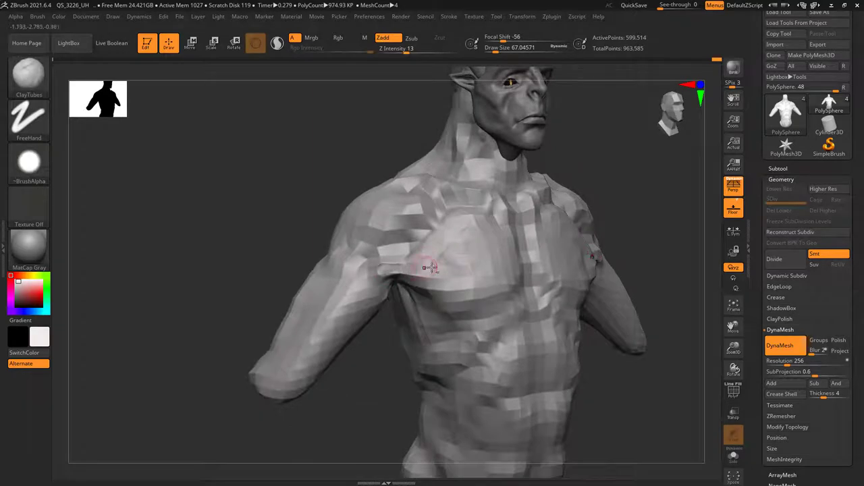
pyautogui.rightClick(429, 268)
pyautogui.moveTo(492, 294); pyautogui.dragTo(466, 293)
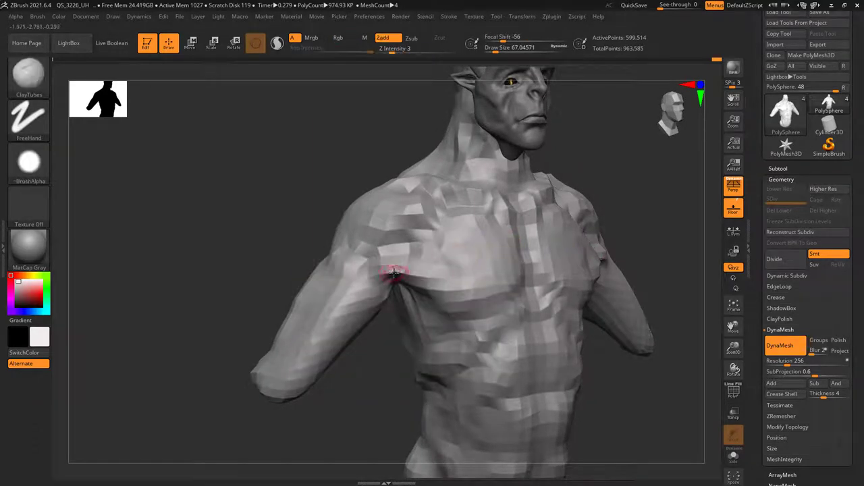
pyautogui.moveTo(379, 267); pyautogui.dragTo(382, 267, button='right')
pyautogui.rightClick(381, 267)
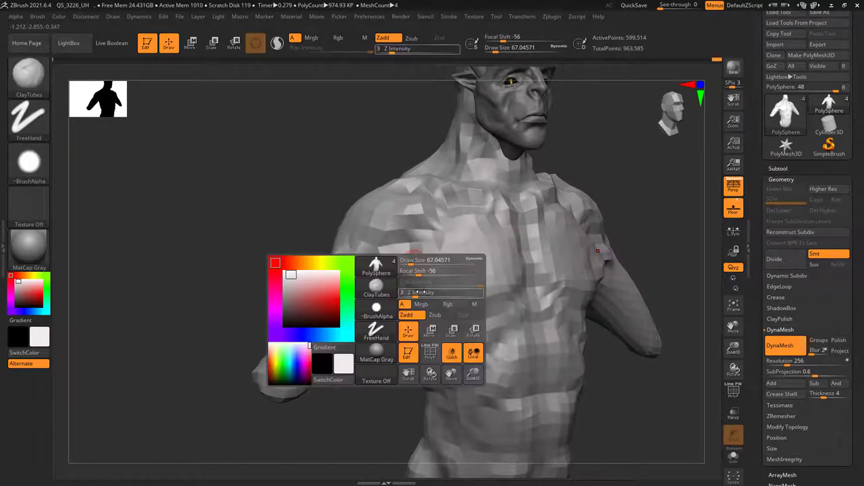
pyautogui.moveTo(399, 294); pyautogui.dragTo(410, 294)
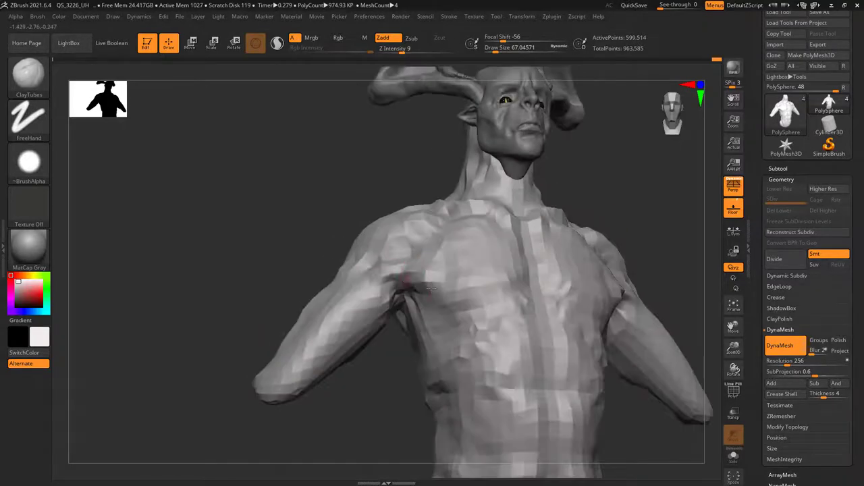
pyautogui.rightClick(430, 291)
pyautogui.moveTo(430, 290); pyautogui.dragTo(399, 273, button='right')
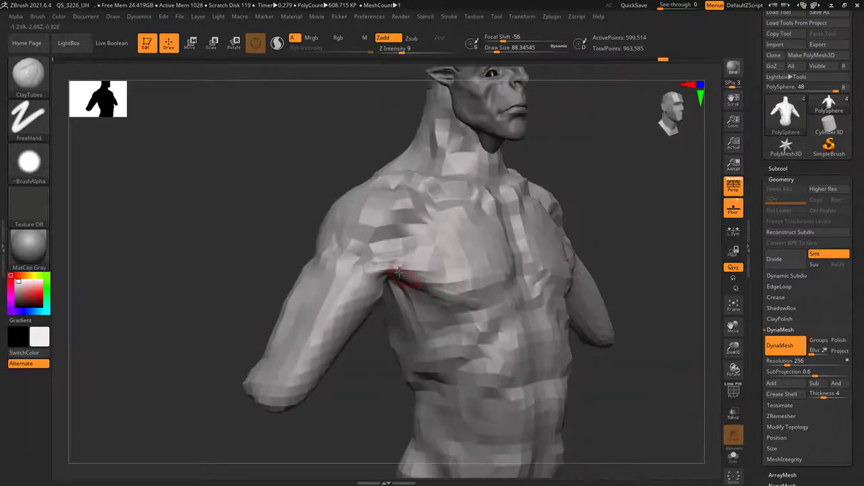
# Set focal shift to 17, raise Z Intensity to 27, and shrink the brush to about 43.
pyautogui.rightClick(471, 295)
pyautogui.moveTo(503, 264); pyautogui.dragTo(516, 264)
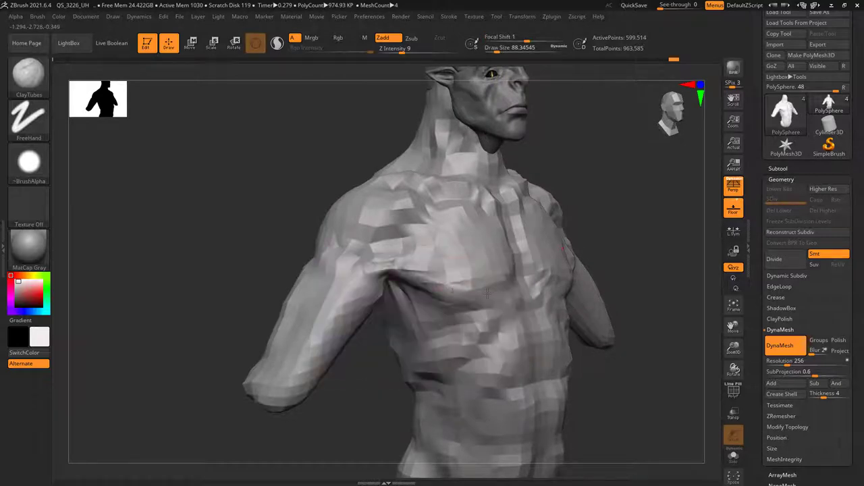
pyautogui.rightClick(453, 290)
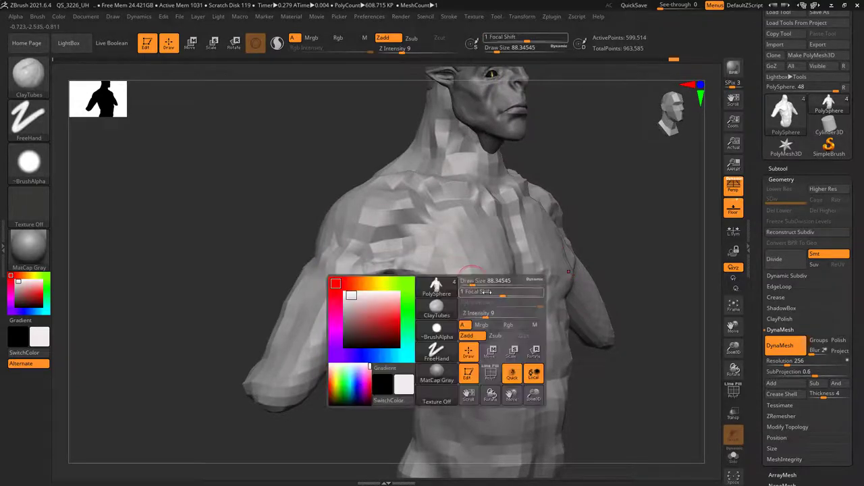
pyautogui.moveTo(503, 296); pyautogui.dragTo(515, 296)
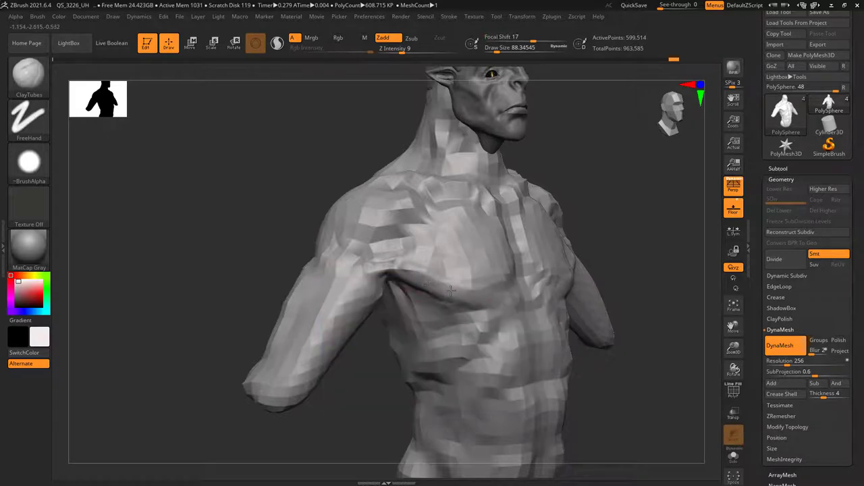
pyautogui.rightClick(450, 291)
pyautogui.moveTo(455, 309); pyautogui.dragTo(471, 309)
pyautogui.moveTo(471, 309)
pyautogui.mouseDown(button='right')
pyautogui.moveTo(430, 273)
pyautogui.moveTo(450, 290)
pyautogui.mouseUp(button='right')
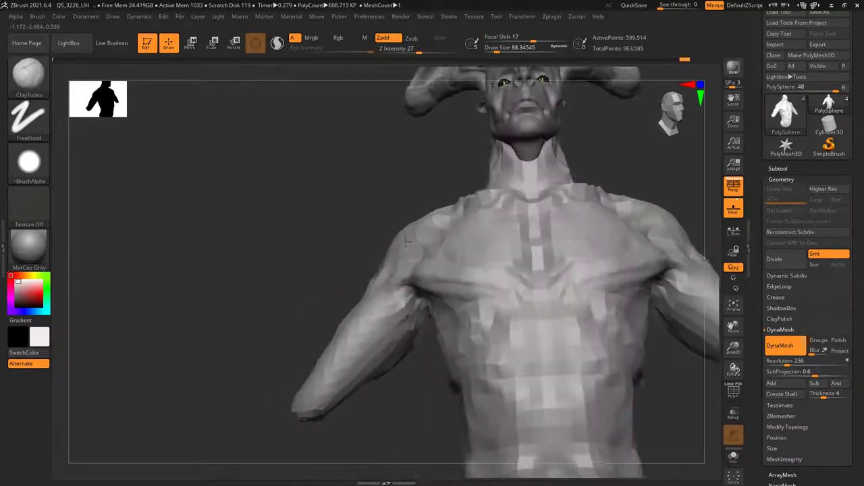
pyautogui.rightClick(451, 291)
pyautogui.moveTo(503, 282); pyautogui.dragTo(489, 282)
pyautogui.moveTo(490, 282); pyautogui.dragTo(486, 278, button='right')
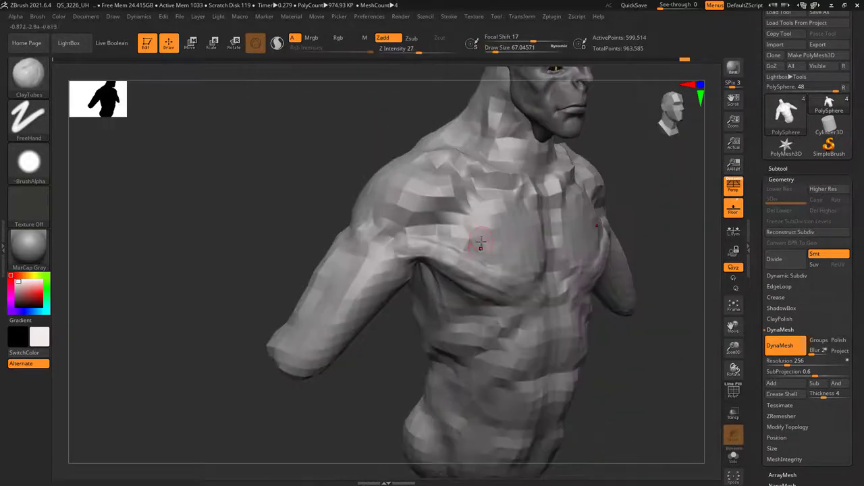
# Enlarge the brush to about 104 and rough in rounded pectoral masses on the chest.
pyautogui.rightClick(445, 283)
pyautogui.moveTo(445, 283); pyautogui.dragTo(497, 217, button='right')
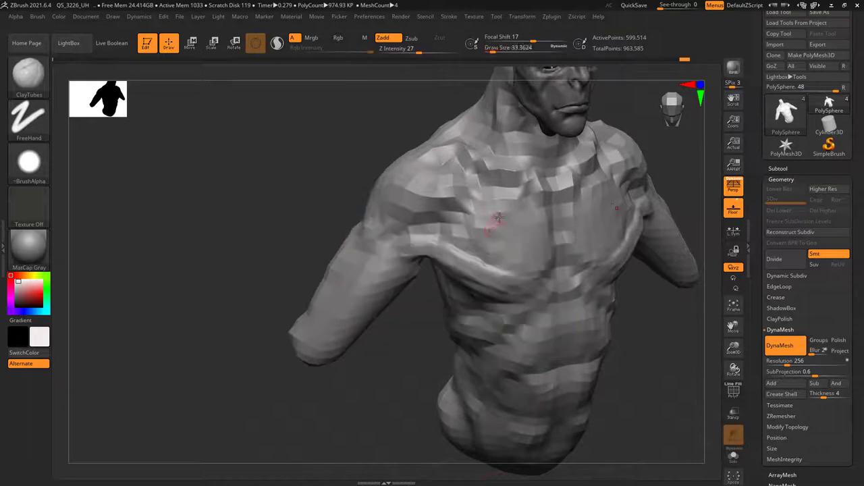
pyautogui.rightClick(497, 217)
pyautogui.moveTo(498, 223); pyautogui.dragTo(534, 223)
pyautogui.moveTo(486, 230); pyautogui.dragTo(503, 206, button='right')
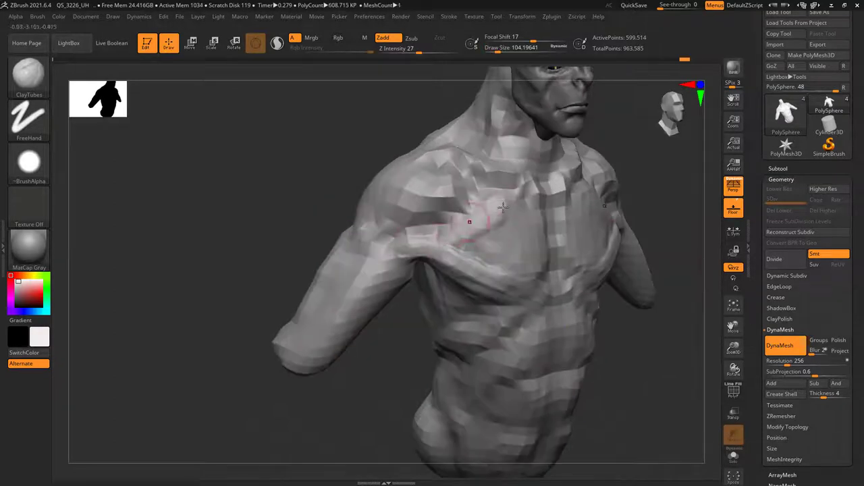
pyautogui.moveTo(482, 247); pyautogui.dragTo(508, 271, button='right')
pyautogui.moveTo(459, 257); pyautogui.dragTo(476, 235, button='right')
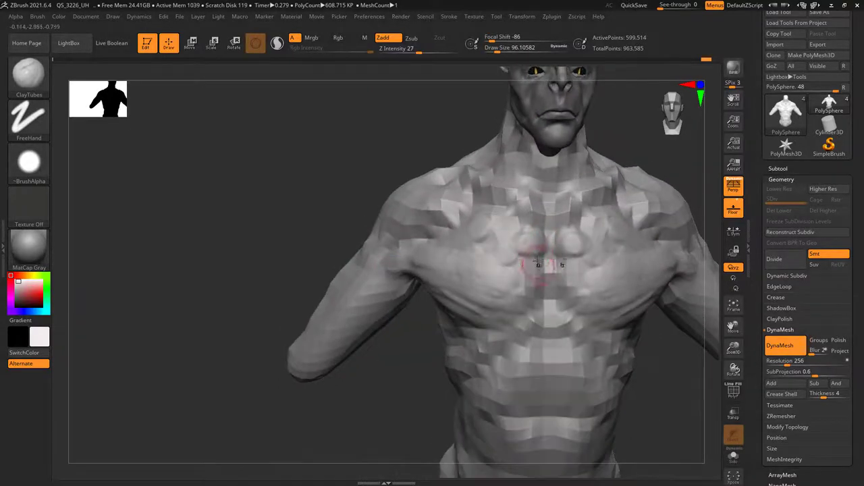
pyautogui.moveTo(538, 263); pyautogui.dragTo(522, 286)
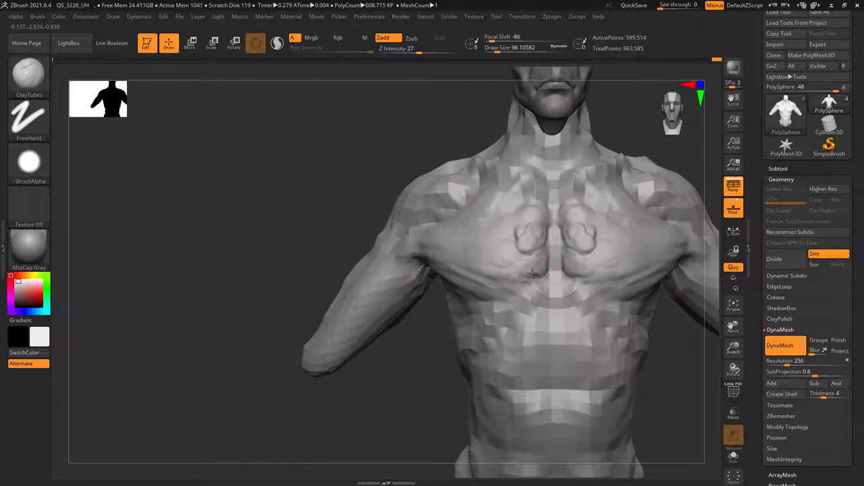
# Set focal shift to 10 and add more rounded mass across both pectorals.
pyautogui.moveTo(536, 260); pyautogui.dragTo(532, 280)
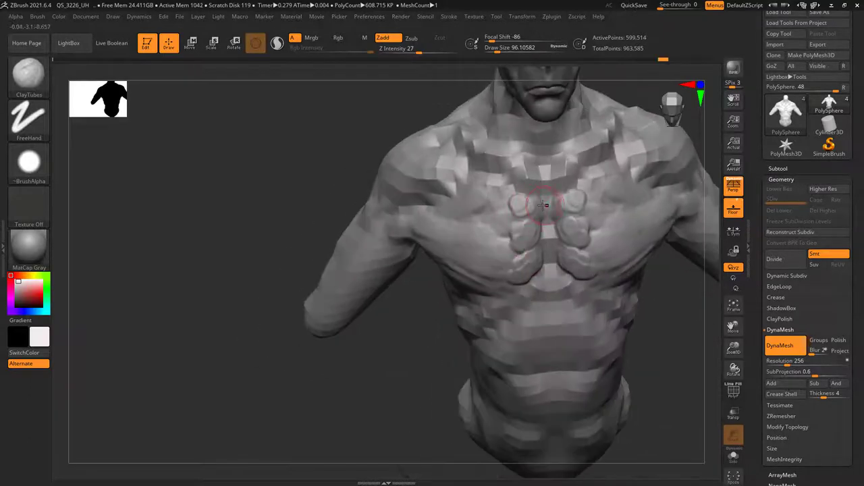
pyautogui.press('space')
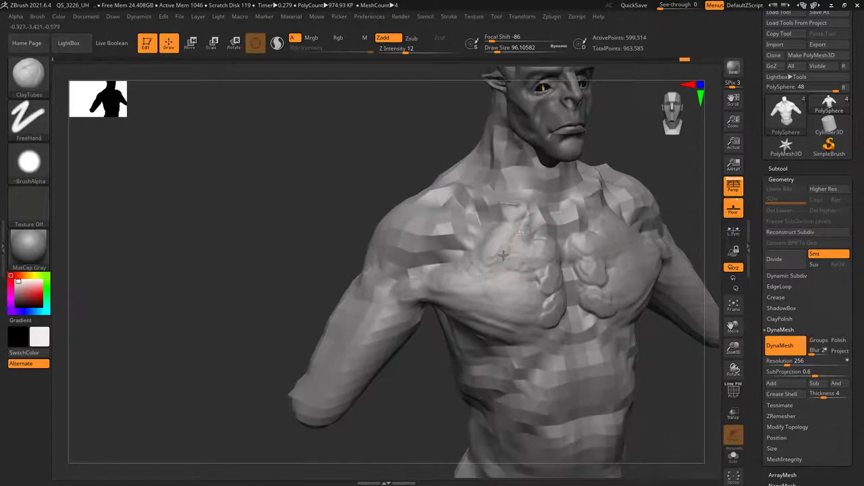
pyautogui.press('space')
pyautogui.moveTo(537, 262); pyautogui.dragTo(544, 259)
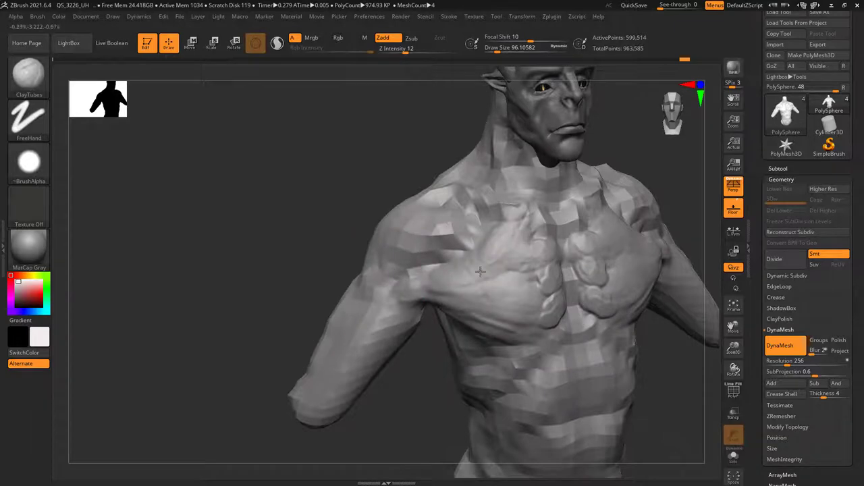
pyautogui.moveTo(464, 275)
pyautogui.mouseDown(button='right')
pyautogui.moveTo(478, 266)
pyautogui.moveTo(523, 270)
pyautogui.moveTo(514, 240)
pyautogui.mouseUp(button='right')
pyautogui.press('ctrl')
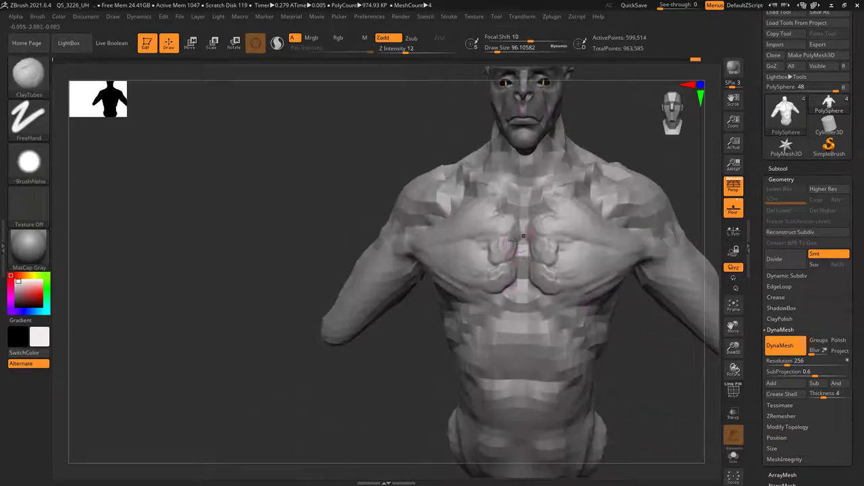
pyautogui.moveTo(482, 249); pyautogui.dragTo(430, 245)
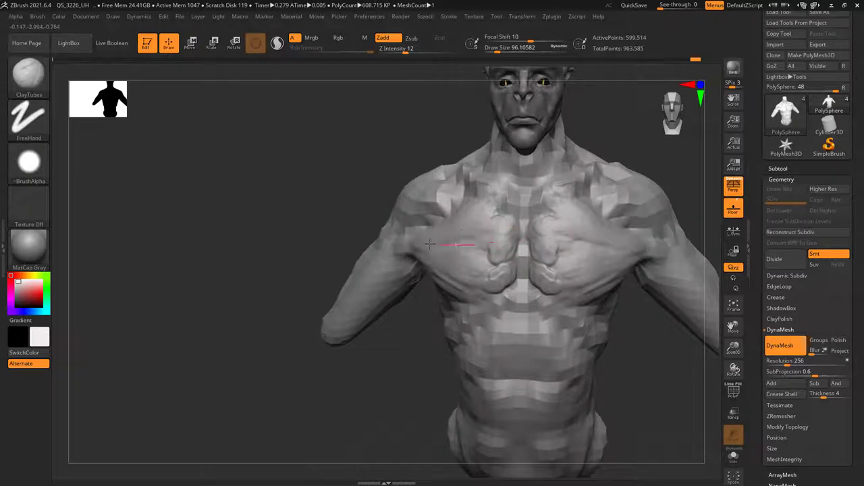
# Enable LazyMouse in the Stroke menu and sharpen the lower pectoral edges with symmetric strokes.
pyautogui.click(448, 17)
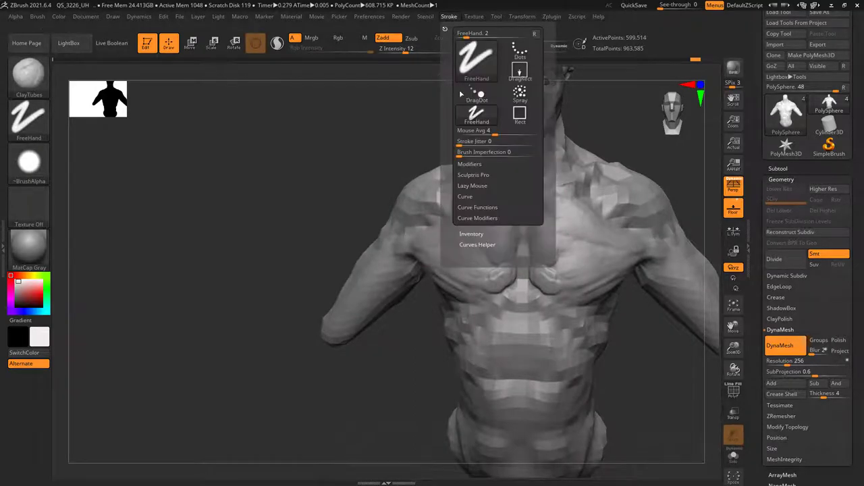
pyautogui.click(469, 165)
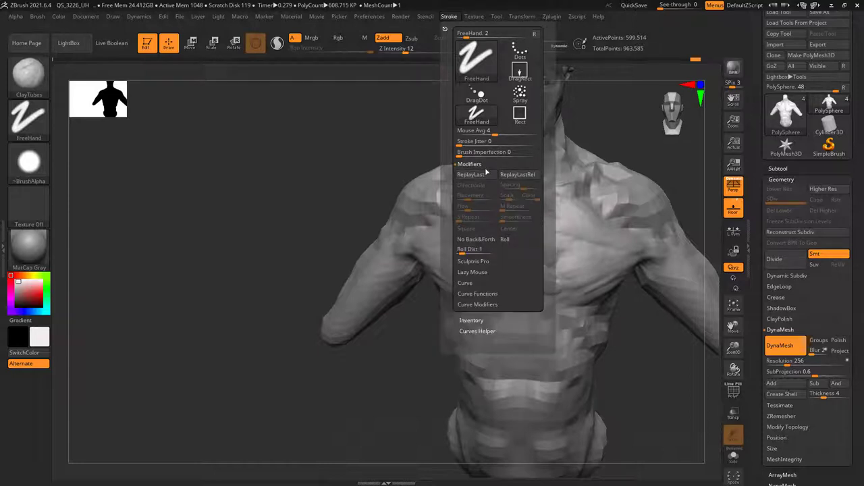
pyautogui.click(471, 166)
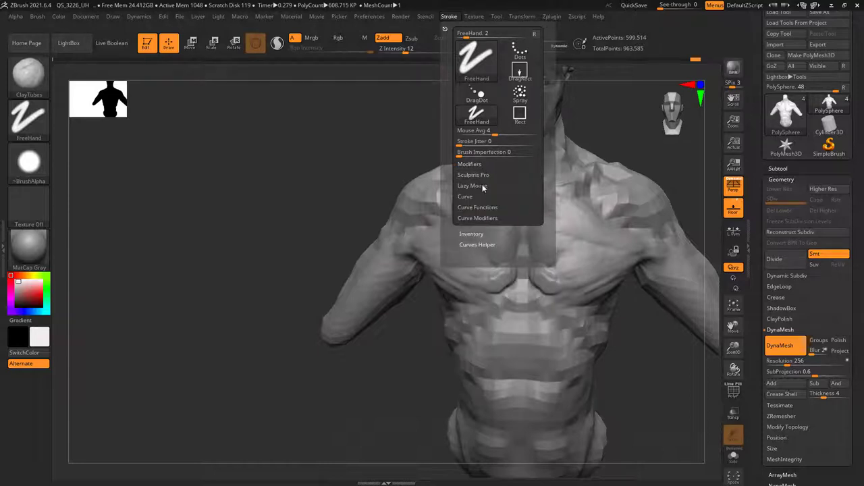
pyautogui.click(482, 188)
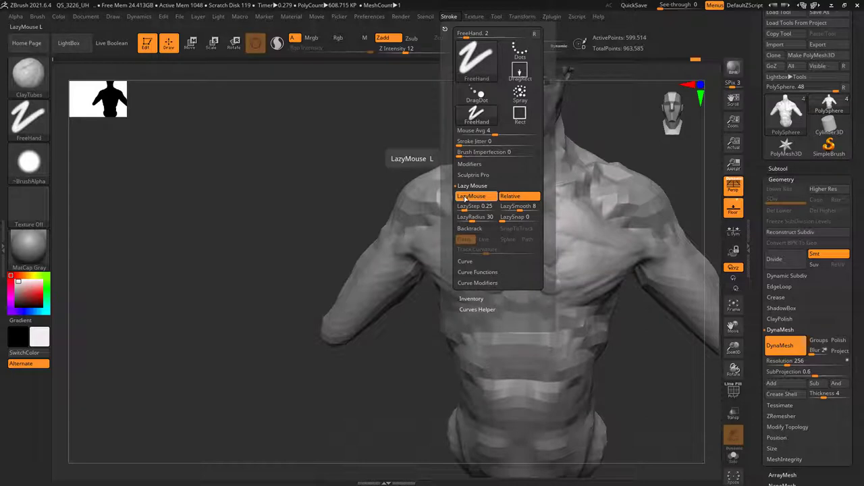
pyautogui.click(465, 197)
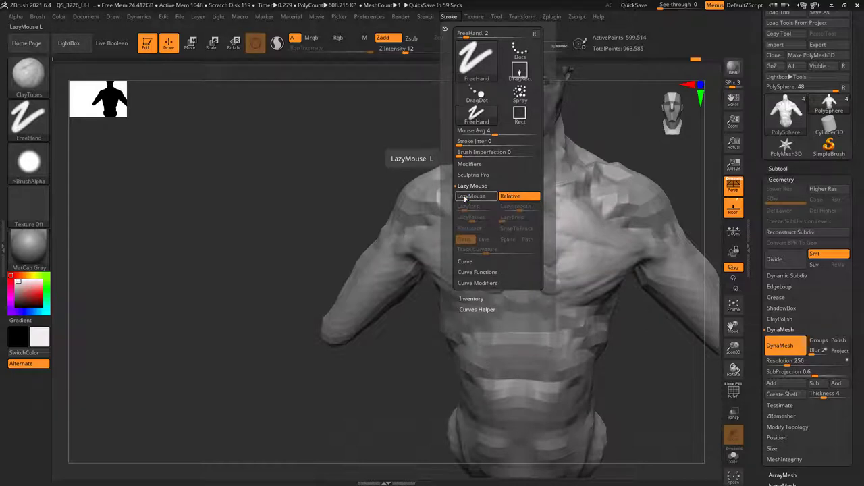
pyautogui.click(465, 197)
pyautogui.click(464, 198)
pyautogui.click(464, 197)
pyautogui.click(464, 197)
pyautogui.click(464, 197)
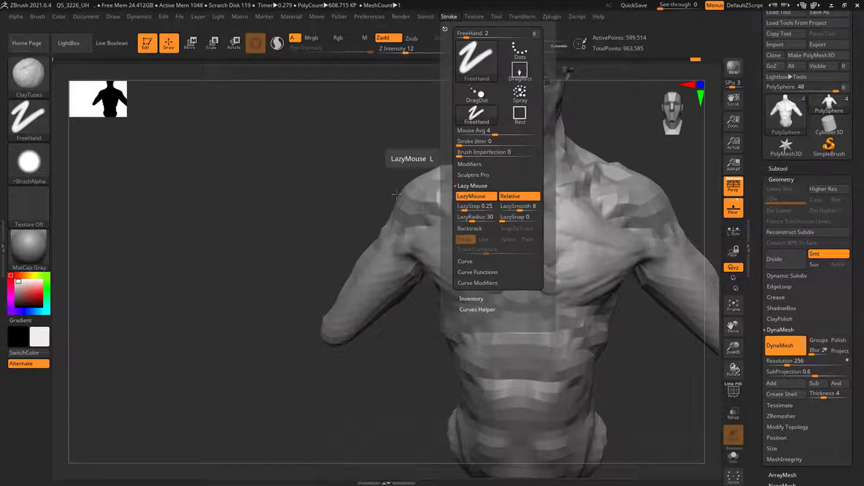
pyautogui.moveTo(473, 230); pyautogui.dragTo(520, 248)
pyautogui.moveTo(505, 251)
pyautogui.mouseDown(button='right')
pyautogui.moveTo(533, 225)
pyautogui.moveTo(493, 255)
pyautogui.mouseUp(button='right')
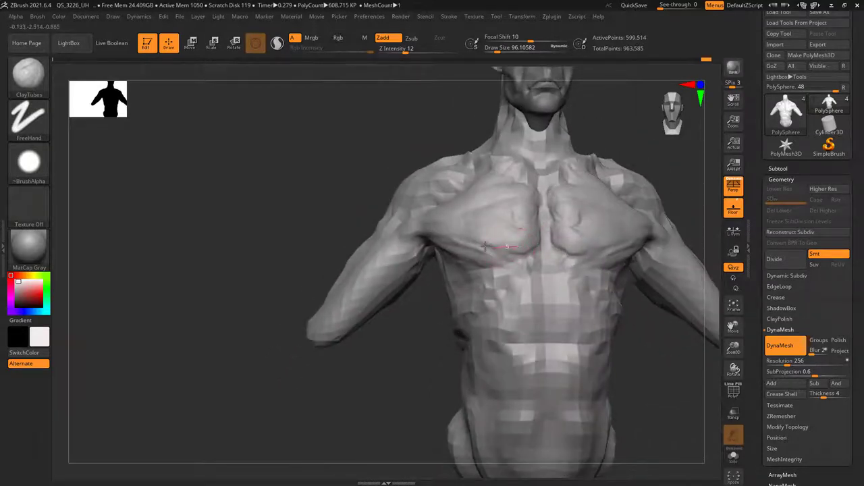
# Reduce draw size to about 81 and sculpt a stroke along the lower chest.
pyautogui.moveTo(461, 234)
pyautogui.mouseDown(button='right')
pyautogui.moveTo(529, 250)
pyautogui.moveTo(474, 223)
pyautogui.moveTo(528, 200)
pyautogui.moveTo(505, 155)
pyautogui.moveTo(457, 187)
pyautogui.moveTo(522, 177)
pyautogui.mouseUp(button='right')
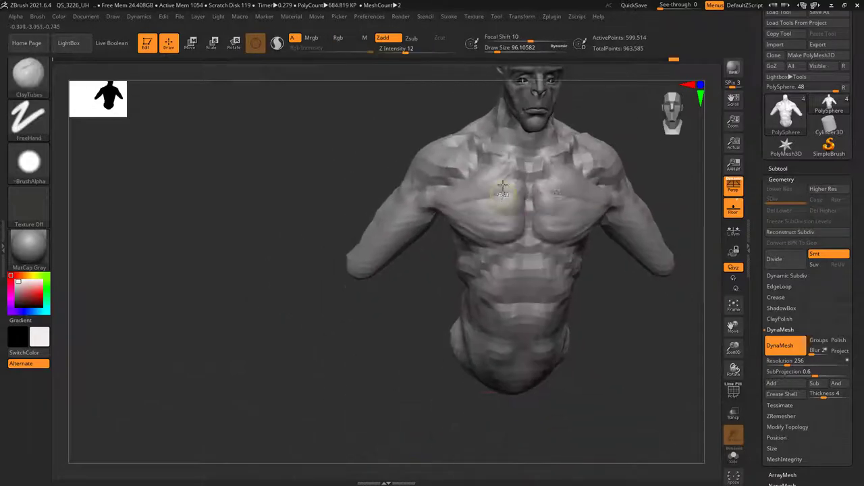
pyautogui.press('space')
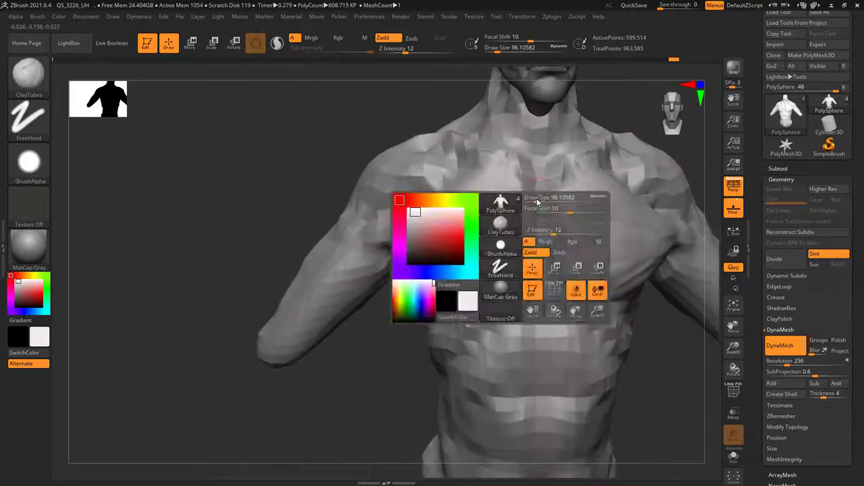
pyautogui.moveTo(466, 210); pyautogui.dragTo(534, 210, button='right')
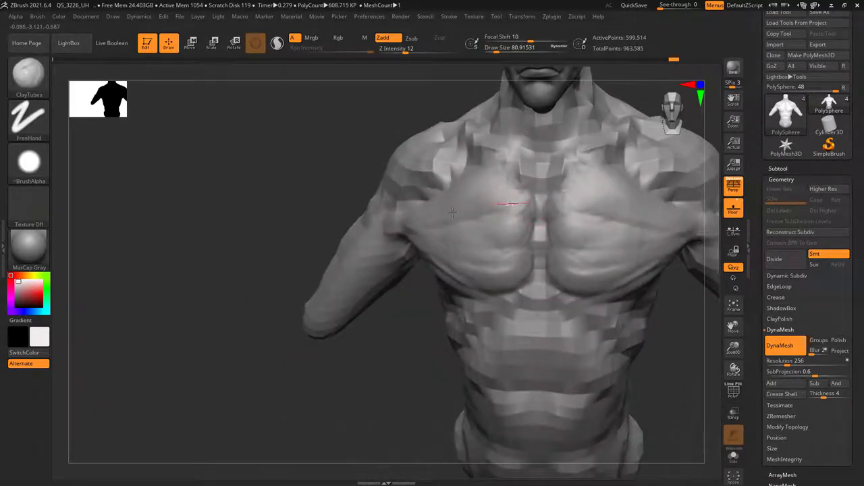
pyautogui.moveTo(444, 215); pyautogui.dragTo(483, 245, button='right')
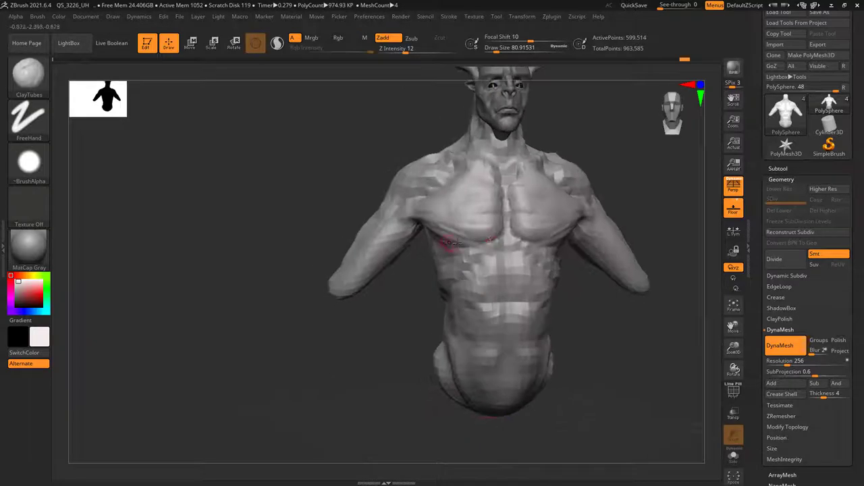
pyautogui.moveTo(482, 262); pyautogui.dragTo(447, 245)
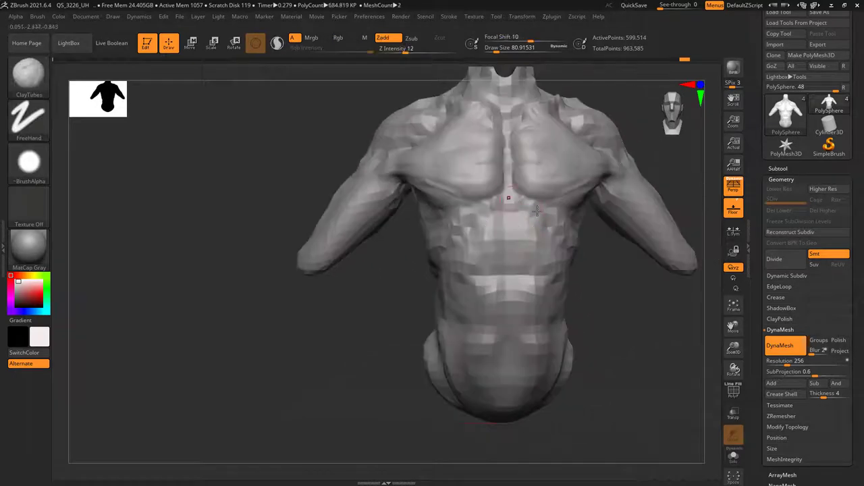
# Carve a groove down the sternum and refine its lower end.
pyautogui.moveTo(440, 234); pyautogui.dragTo(495, 193, button='right')
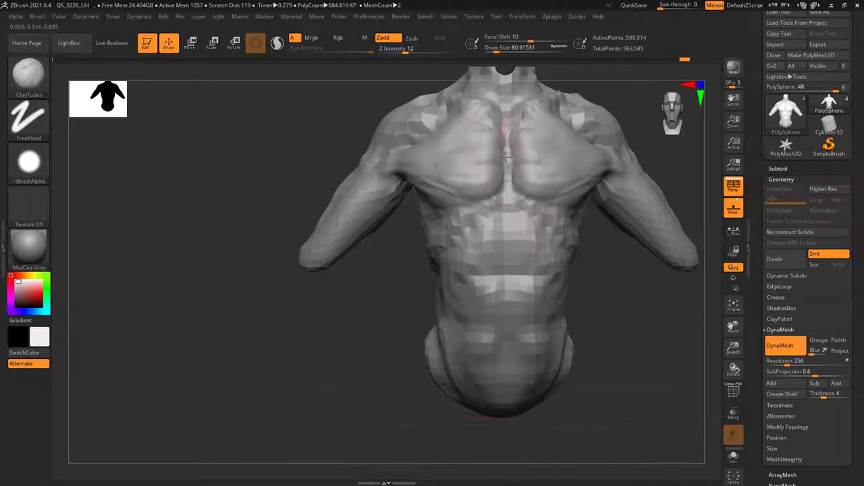
pyautogui.moveTo(506, 156); pyautogui.dragTo(509, 128)
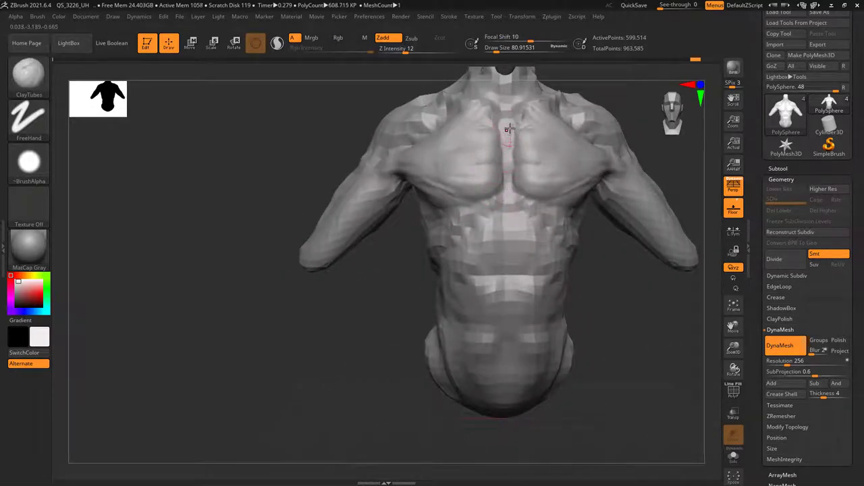
pyautogui.moveTo(508, 176)
pyautogui.mouseDown()
pyautogui.moveTo(514, 151)
pyautogui.moveTo(505, 156)
pyautogui.mouseUp()
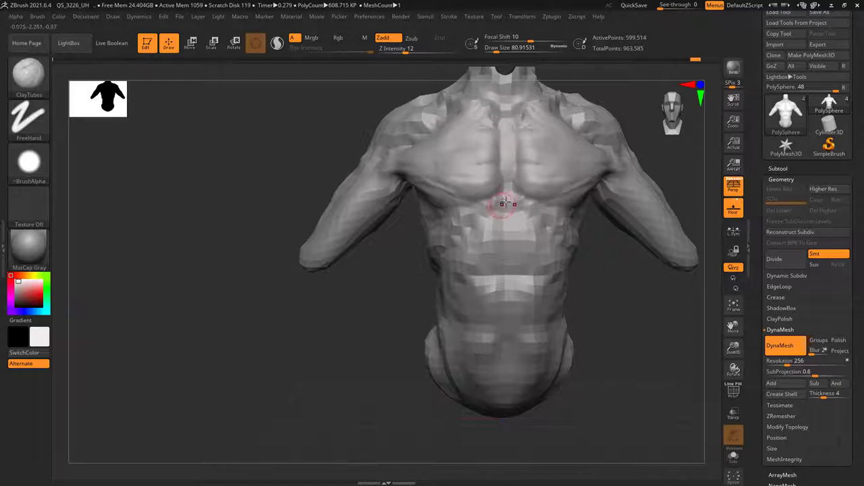
pyautogui.moveTo(505, 204); pyautogui.dragTo(503, 190, button='right')
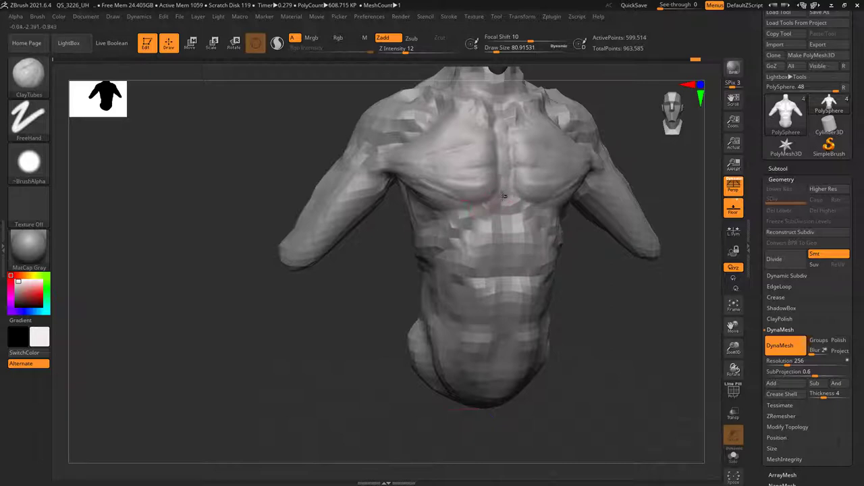
pyautogui.moveTo(495, 208)
pyautogui.mouseDown(button='right')
pyautogui.moveTo(464, 222)
pyautogui.moveTo(476, 192)
pyautogui.mouseUp(button='right')
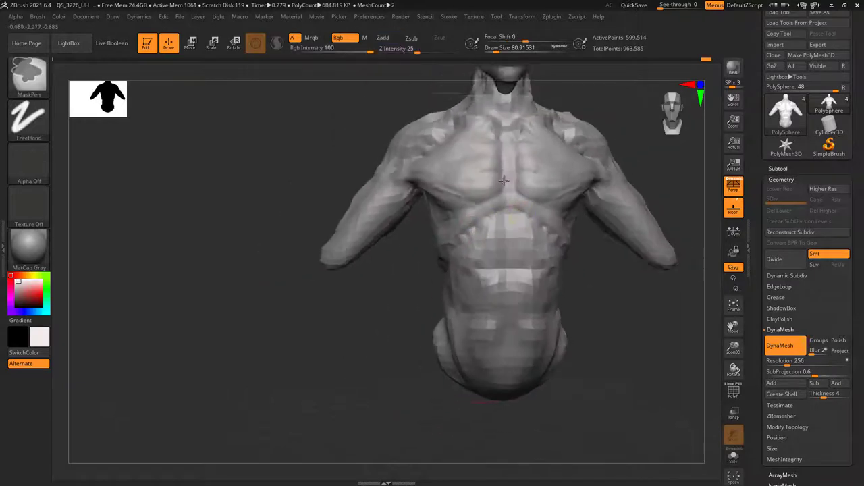
# Resize ClayTubes to about 96 and build up the ribcage and upper abs below the sternum.
pyautogui.rightClick(476, 192)
pyautogui.moveTo(449, 239)
pyautogui.keyDown('alt'); pyautogui.mouseDown(button='right')
pyautogui.moveTo(446, 202)
pyautogui.moveTo(382, 230)
pyautogui.moveTo(443, 205)
pyautogui.mouseUp(button='right'); pyautogui.keyUp('alt')
pyautogui.rightClick(439, 202)
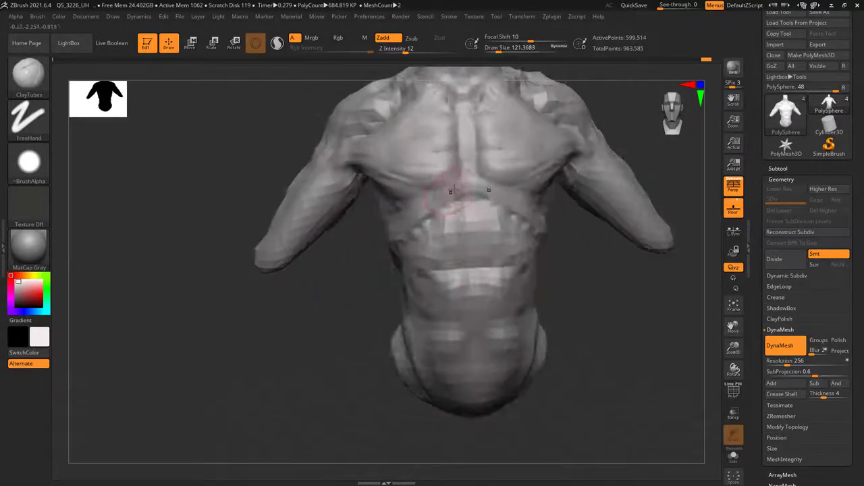
pyautogui.rightClick(455, 195)
pyautogui.moveTo(455, 195); pyautogui.dragTo(438, 205)
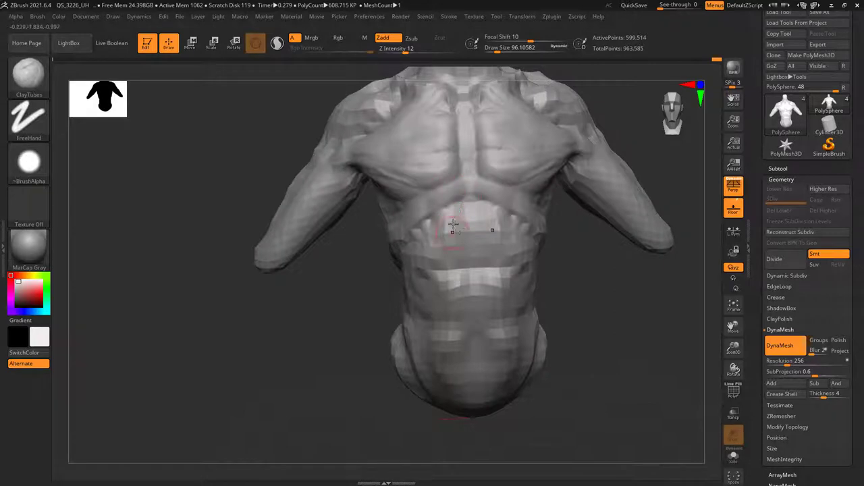
pyautogui.hotkey('ctrl', 'z')
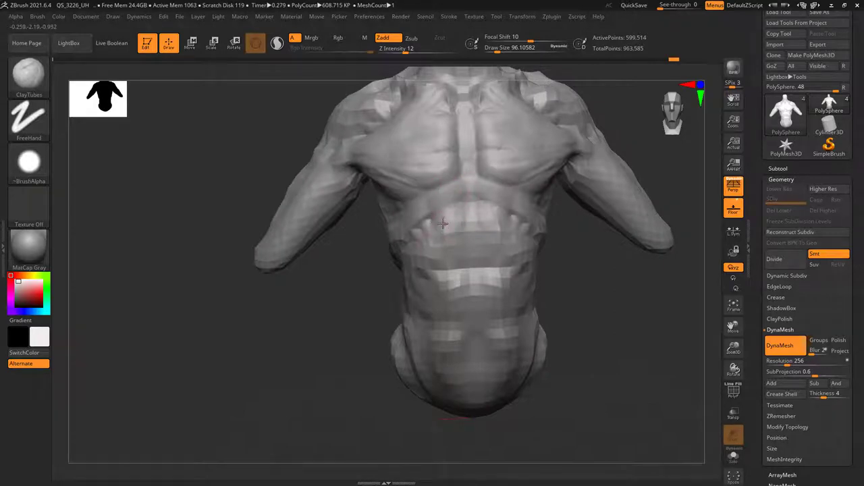
pyautogui.moveTo(442, 224)
pyautogui.mouseDown(button='right')
pyautogui.moveTo(459, 237)
pyautogui.moveTo(445, 197)
pyautogui.mouseUp(button='right')
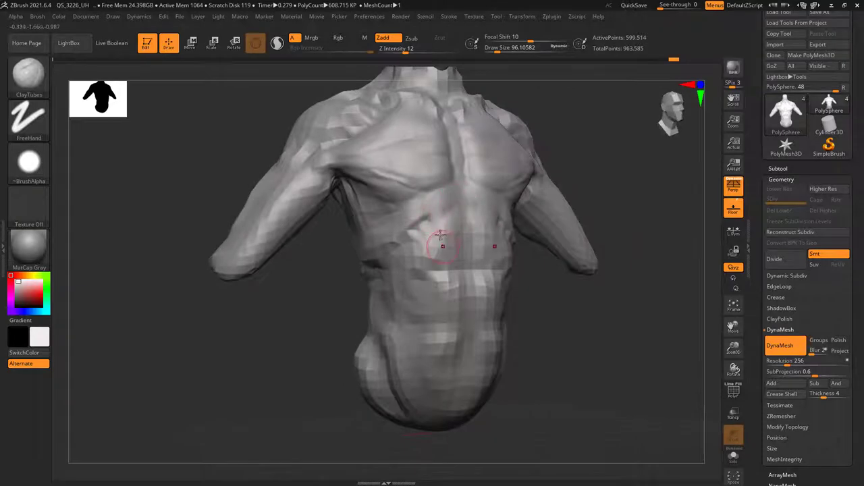
pyautogui.hotkey('ctrl', 'shift', 'z')
pyautogui.hotkey('ctrl', 'shift', 'z')
pyautogui.hotkey('ctrl', 'shift', 'z')
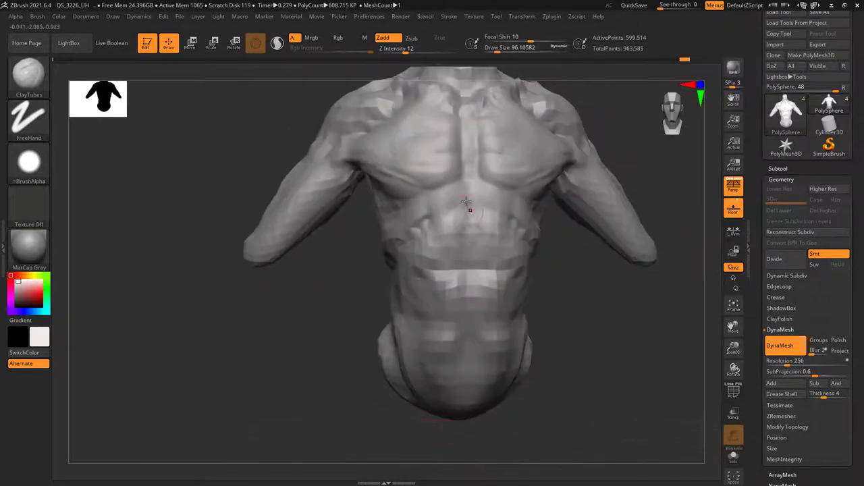
pyautogui.moveTo(456, 236); pyautogui.dragTo(467, 224, button='right')
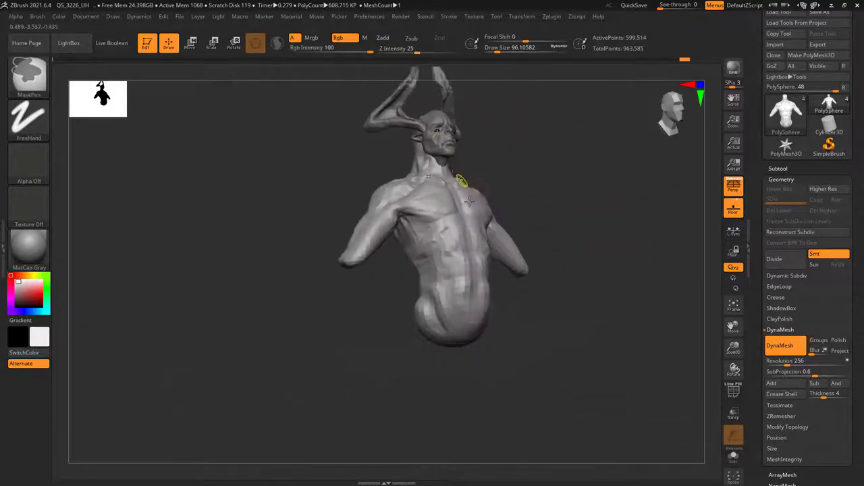
pyautogui.moveTo(430, 241); pyautogui.dragTo(446, 209, button='right')
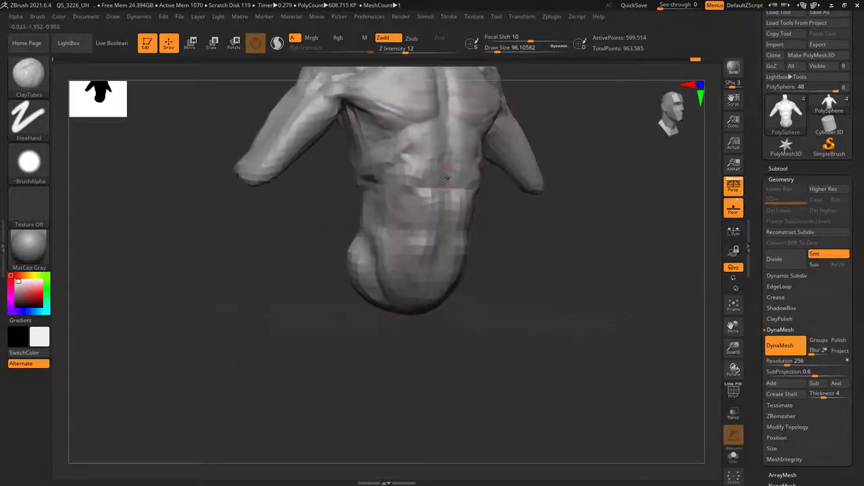
pyautogui.moveTo(446, 202)
pyautogui.mouseDown(button='right')
pyautogui.moveTo(412, 131)
pyautogui.moveTo(458, 159)
pyautogui.moveTo(420, 203)
pyautogui.mouseUp(button='right')
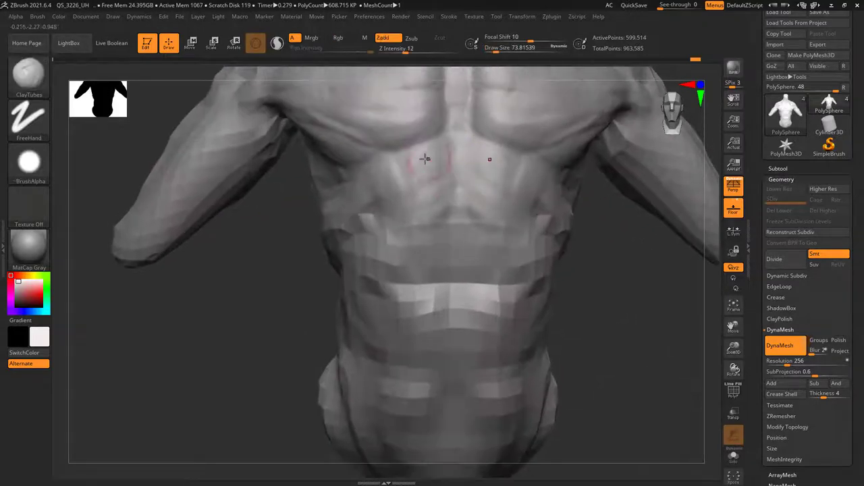
# Reduce draw size to about 61 and add small clay strokes on the chest.
pyautogui.press('space')
pyautogui.moveTo(420, 173); pyautogui.dragTo(428, 164, button='right')
pyautogui.press('space')
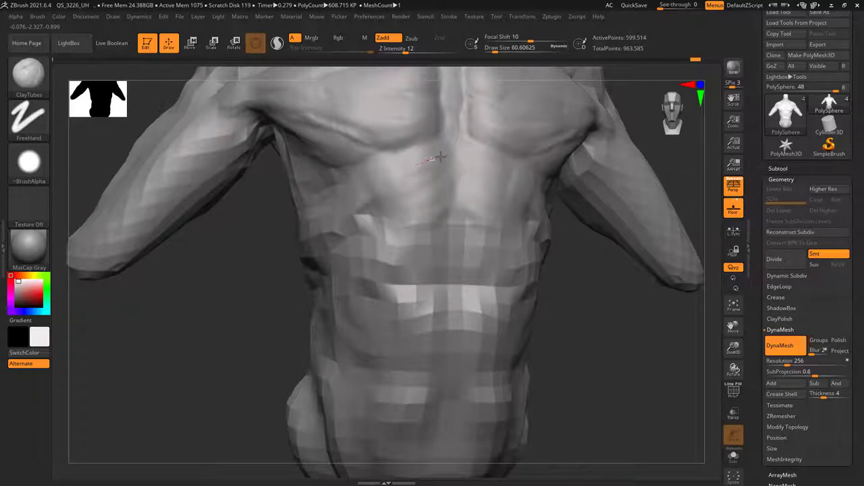
pyautogui.moveTo(411, 171); pyautogui.dragTo(410, 177)
pyautogui.moveTo(442, 171); pyautogui.dragTo(439, 187, button='right')
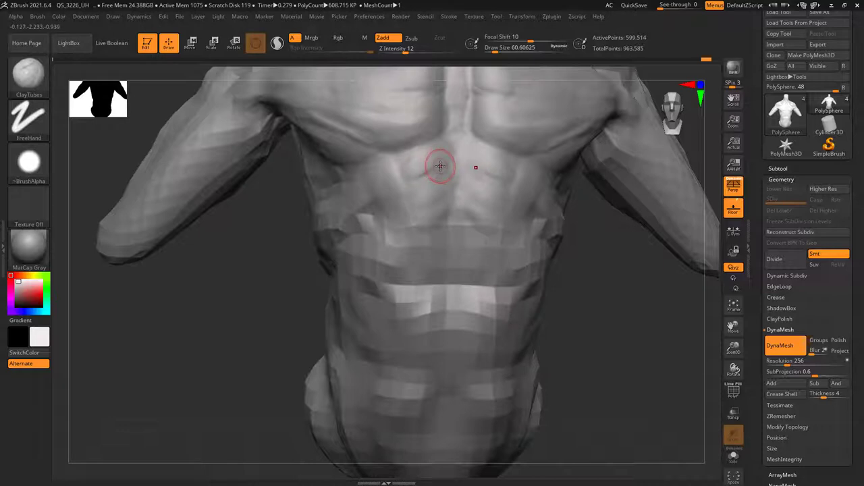
pyautogui.keyDown('ctrl'); pyautogui.moveTo(439, 166); pyautogui.dragTo(434, 206, button='right'); pyautogui.keyUp('ctrl')
pyautogui.moveTo(426, 270); pyautogui.dragTo(445, 234, button='right')
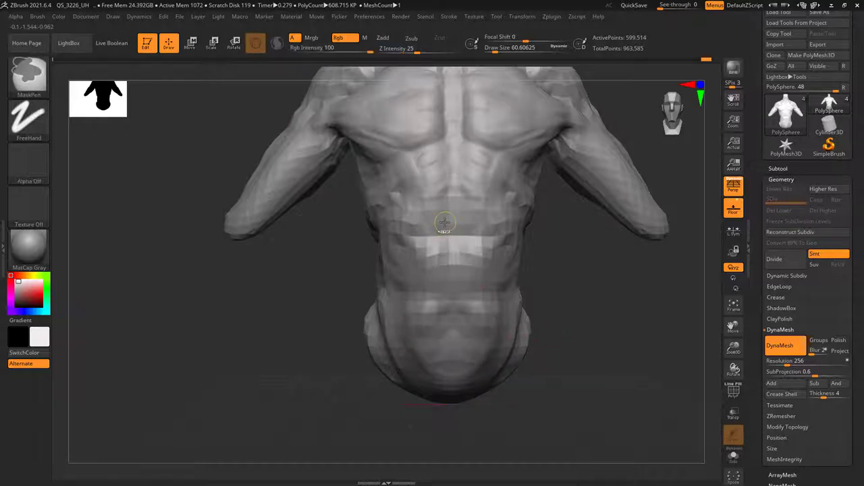
# Enlarge the brush and refine the chest and abdominal forms from above and the front.
pyautogui.press('space')
pyautogui.moveTo(446, 220); pyautogui.dragTo(451, 220)
pyautogui.moveTo(439, 201)
pyautogui.mouseDown(button='right')
pyautogui.moveTo(406, 188)
pyautogui.moveTo(430, 201)
pyautogui.mouseUp(button='right')
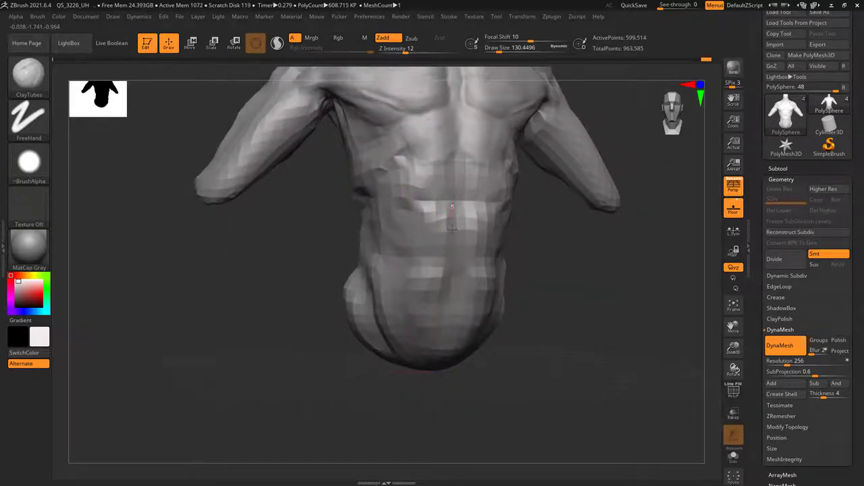
pyautogui.moveTo(449, 185)
pyautogui.mouseDown(button='right')
pyautogui.moveTo(424, 141)
pyautogui.moveTo(426, 190)
pyautogui.moveTo(446, 180)
pyautogui.mouseUp(button='right')
pyautogui.rightClick(453, 185)
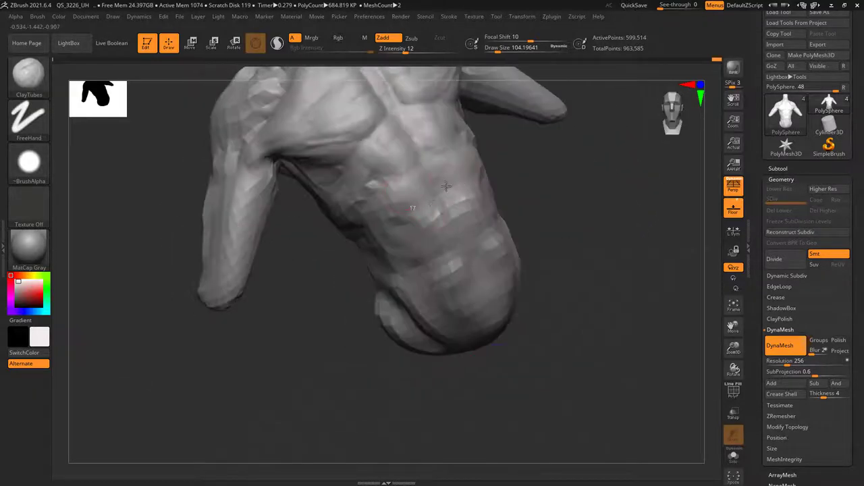
pyautogui.moveTo(426, 210)
pyautogui.keyDown('shift'); pyautogui.mouseDown(button='right')
pyautogui.moveTo(439, 171)
pyautogui.moveTo(413, 175)
pyautogui.mouseUp(button='right'); pyautogui.keyUp('shift')
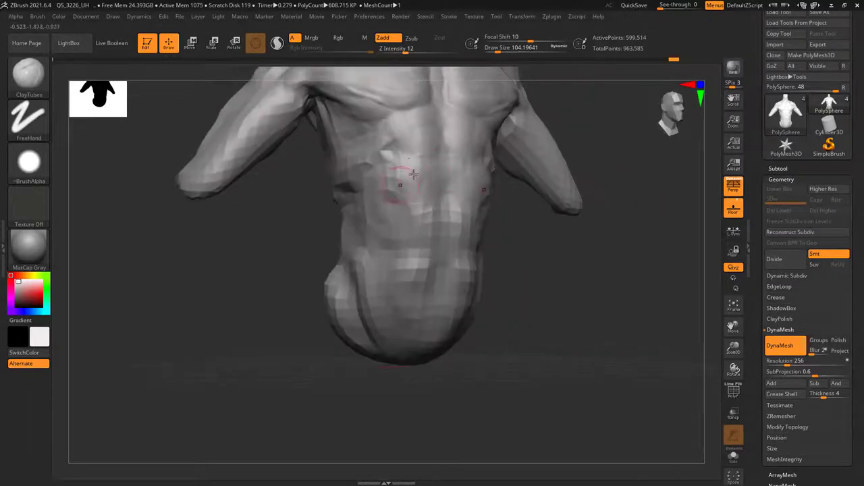
pyautogui.moveTo(438, 202)
pyautogui.mouseDown(button='right')
pyautogui.moveTo(413, 229)
pyautogui.moveTo(451, 227)
pyautogui.moveTo(441, 211)
pyautogui.mouseUp(button='right')
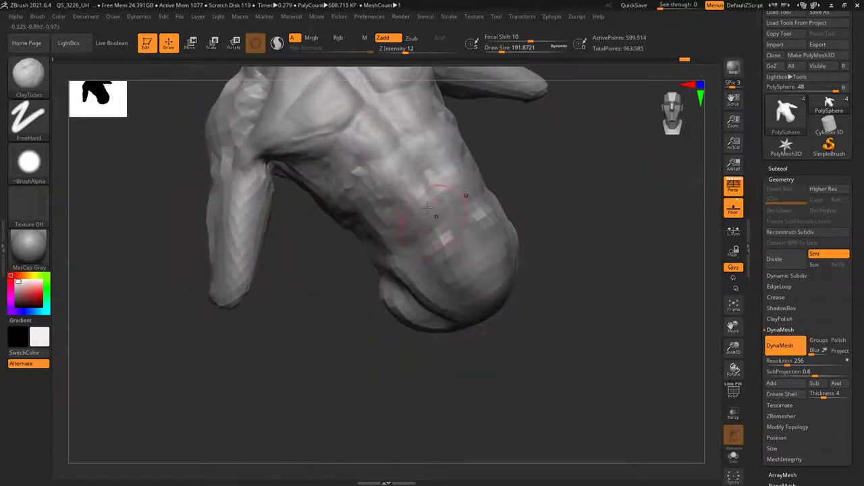
# Shape the side ribcage below the pectoral, checking the forms from several angles.
pyautogui.moveTo(422, 232); pyautogui.dragTo(425, 234, button='right')
pyautogui.moveTo(465, 258); pyautogui.dragTo(422, 247, button='right')
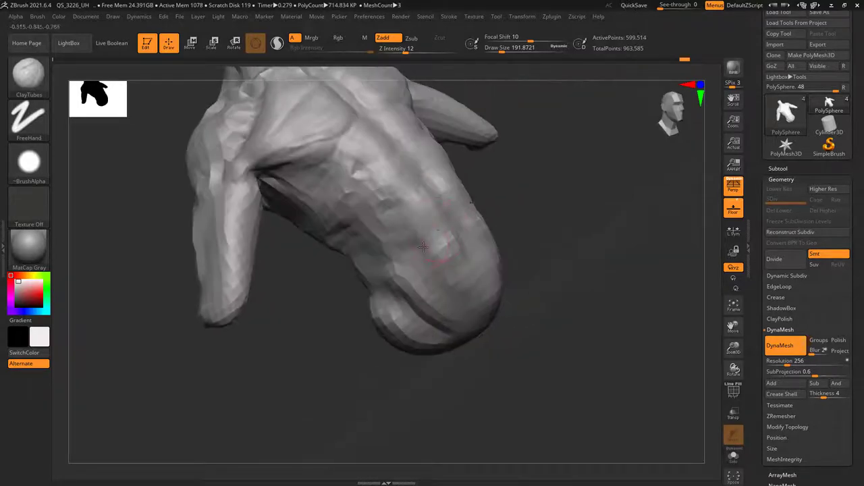
pyautogui.moveTo(456, 273)
pyautogui.mouseDown(button='right')
pyautogui.moveTo(442, 260)
pyautogui.moveTo(517, 261)
pyautogui.moveTo(473, 203)
pyautogui.moveTo(477, 171)
pyautogui.moveTo(492, 232)
pyautogui.moveTo(513, 187)
pyautogui.mouseUp(button='right')
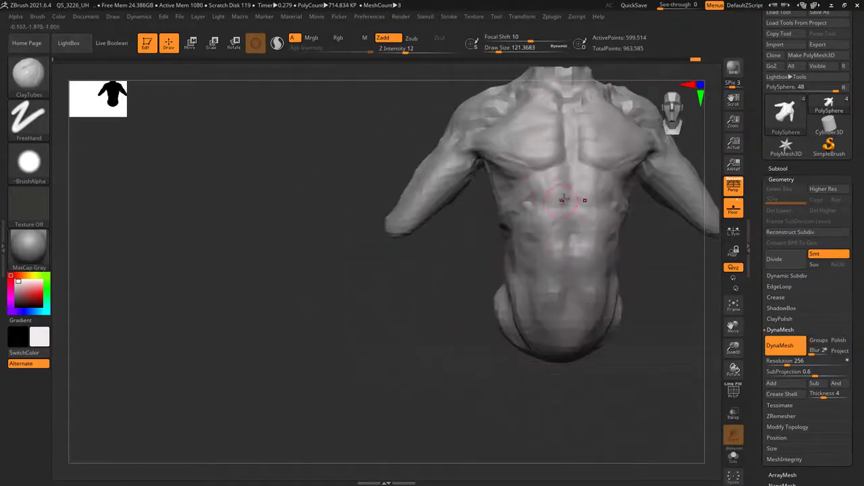
pyautogui.moveTo(563, 199); pyautogui.dragTo(482, 193, button='right')
pyautogui.moveTo(554, 294)
pyautogui.mouseDown(button='right')
pyautogui.moveTo(513, 154)
pyautogui.moveTo(534, 227)
pyautogui.mouseUp(button='right')
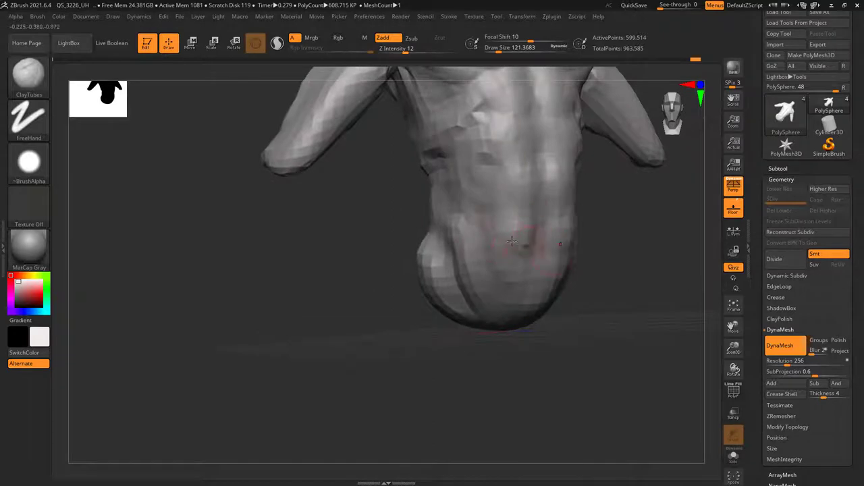
pyautogui.moveTo(517, 264); pyautogui.dragTo(486, 235, button='right')
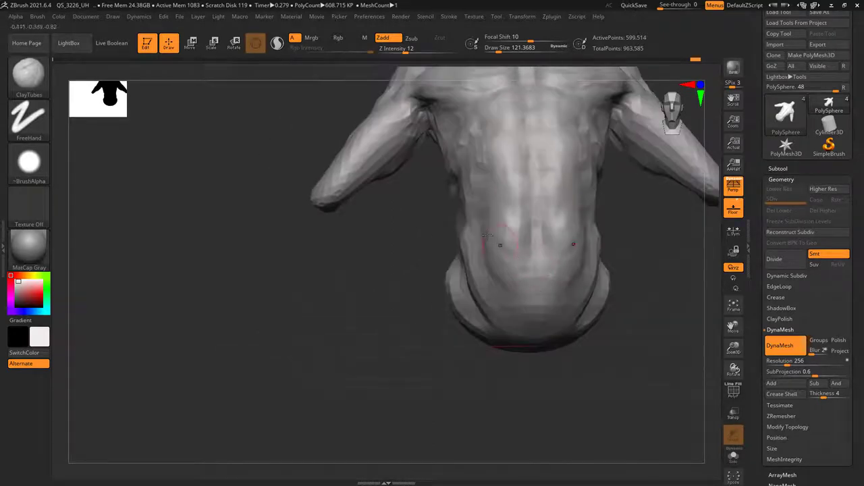
pyautogui.moveTo(521, 287)
pyautogui.mouseDown(button='right')
pyautogui.moveTo(576, 268)
pyautogui.moveTo(445, 204)
pyautogui.moveTo(473, 142)
pyautogui.mouseUp(button='right')
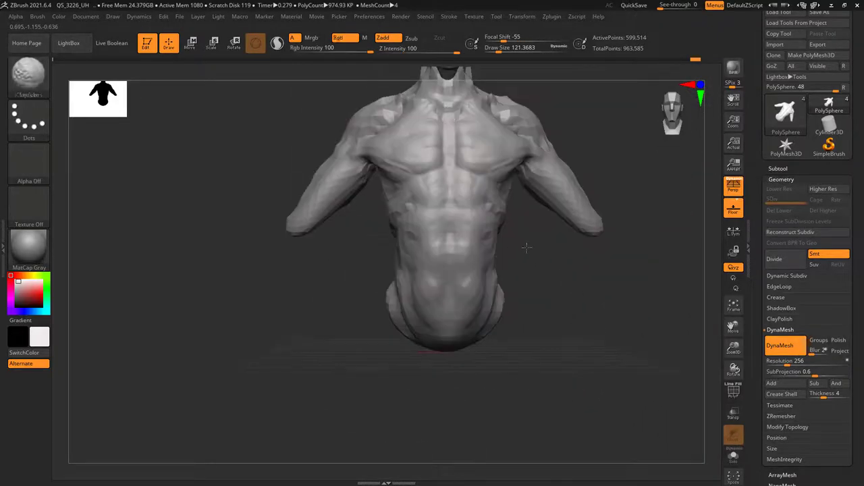
pyautogui.moveTo(432, 203)
pyautogui.mouseDown(button='right')
pyautogui.moveTo(448, 212)
pyautogui.moveTo(496, 210)
pyautogui.mouseUp(button='right')
pyautogui.press('space')
pyautogui.press('space')
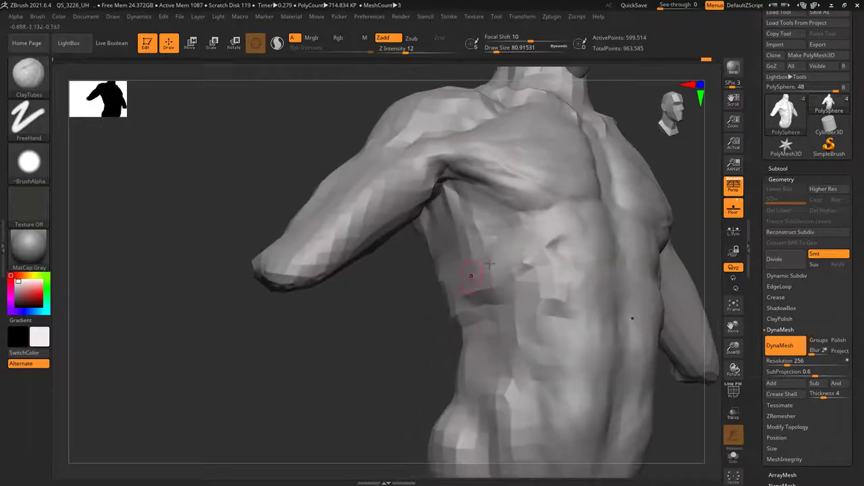
# Undo the stray chest stroke and set the brush size to about 130.
pyautogui.moveTo(546, 241); pyautogui.dragTo(559, 229)
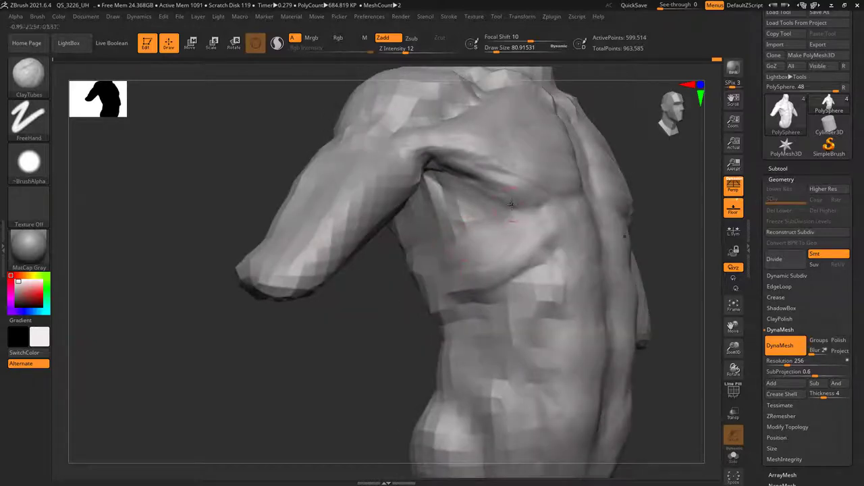
pyautogui.hotkey('ctrl', 'z')
pyautogui.hotkey('ctrl', 'z')
pyautogui.hotkey('ctrl', 'z')
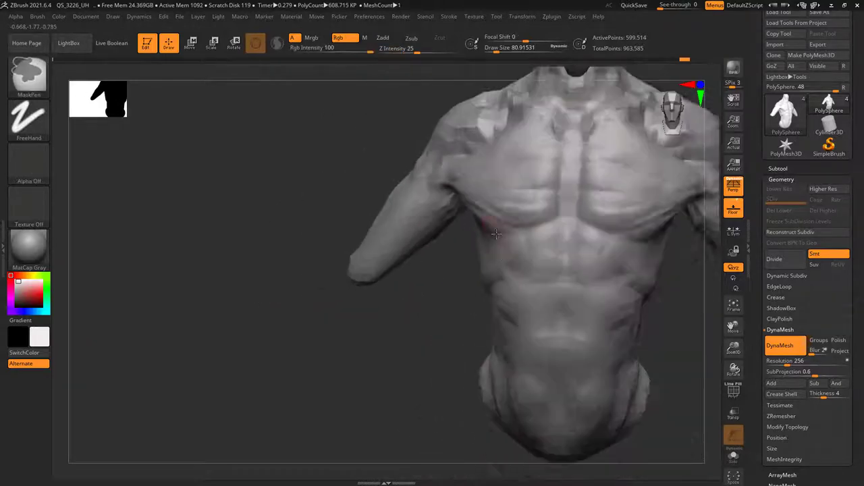
pyautogui.moveTo(463, 261)
pyautogui.mouseDown(button='right')
pyautogui.moveTo(516, 223)
pyautogui.moveTo(477, 170)
pyautogui.mouseUp(button='right')
pyautogui.press('space')
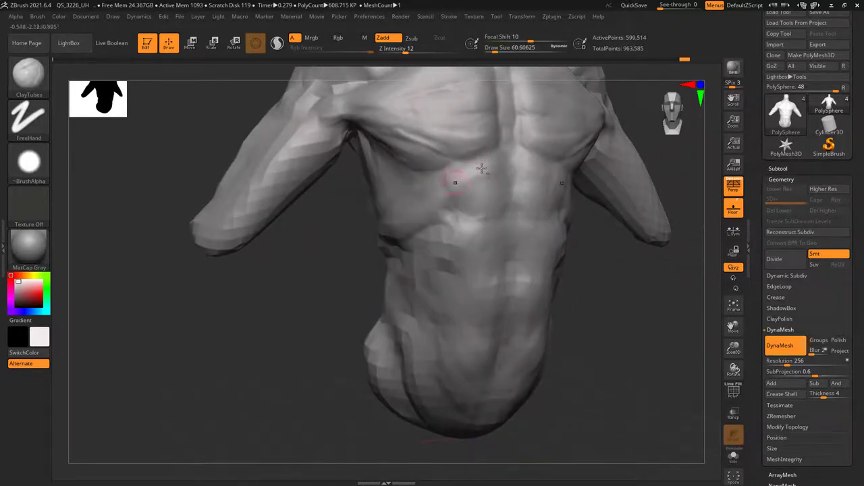
pyautogui.moveTo(476, 183)
pyautogui.mouseDown(button='right')
pyautogui.moveTo(487, 198)
pyautogui.moveTo(480, 170)
pyautogui.moveTo(429, 191)
pyautogui.moveTo(439, 223)
pyautogui.moveTo(443, 189)
pyautogui.moveTo(463, 195)
pyautogui.moveTo(449, 234)
pyautogui.moveTo(508, 248)
pyautogui.moveTo(545, 235)
pyautogui.moveTo(456, 226)
pyautogui.mouseUp(button='right')
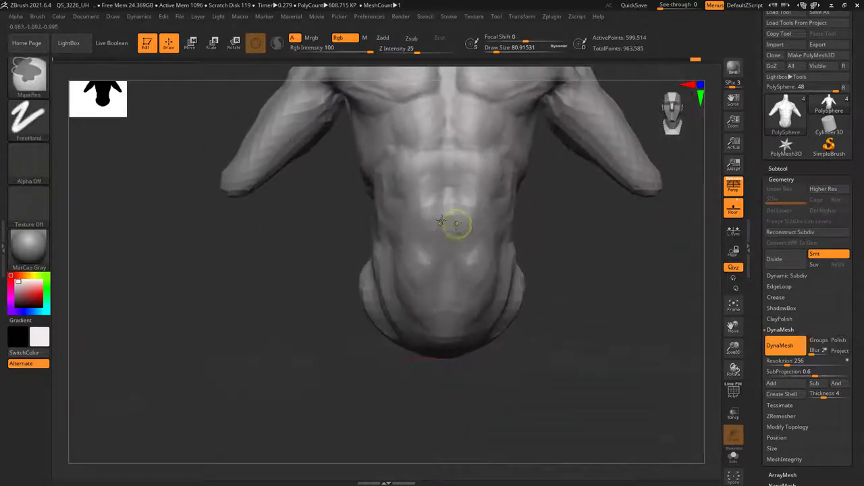
# Sculpt the abdominal segments and back muscles with ClayTubes from front, side and back views.
pyautogui.rightClick(439, 210)
pyautogui.moveTo(440, 210); pyautogui.dragTo(447, 210)
pyautogui.moveTo(447, 210); pyautogui.dragTo(455, 171, button='right')
pyautogui.rightClick(459, 179)
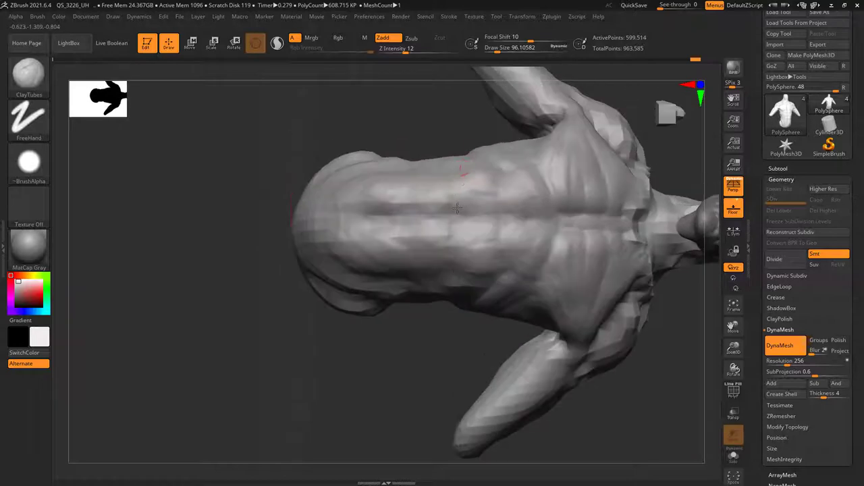
pyautogui.rightClick(433, 237)
pyautogui.keyDown('shift'); pyautogui.moveTo(432, 237); pyautogui.dragTo(466, 233, button='right'); pyautogui.keyUp('shift')
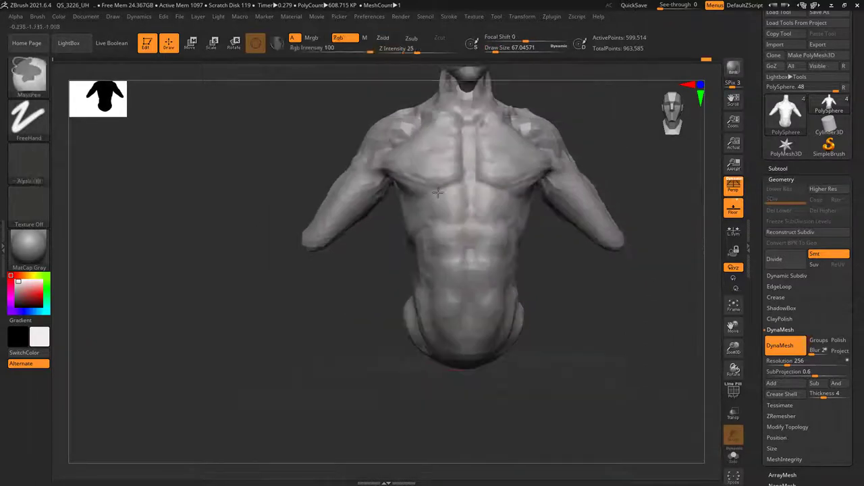
pyautogui.moveTo(398, 191); pyautogui.dragTo(537, 283)
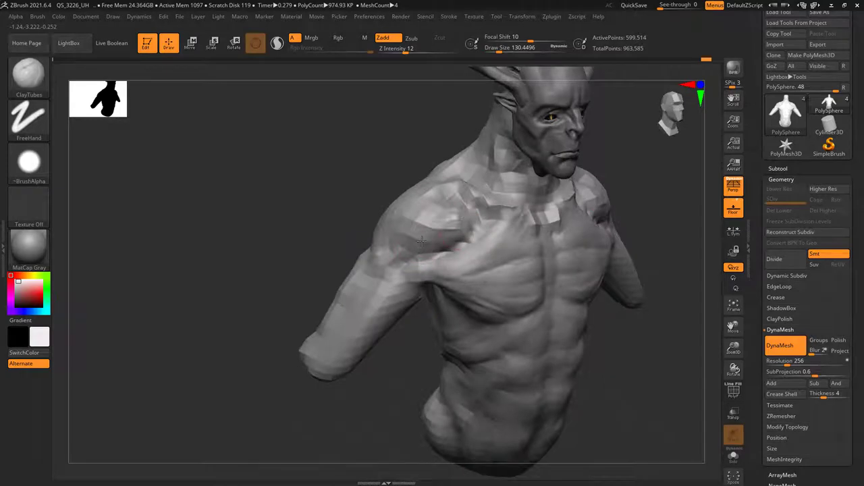
# Shrink the ClayTubes brush and sculpt where the shoulders and pecs flow into the arms.
pyautogui.press('space')
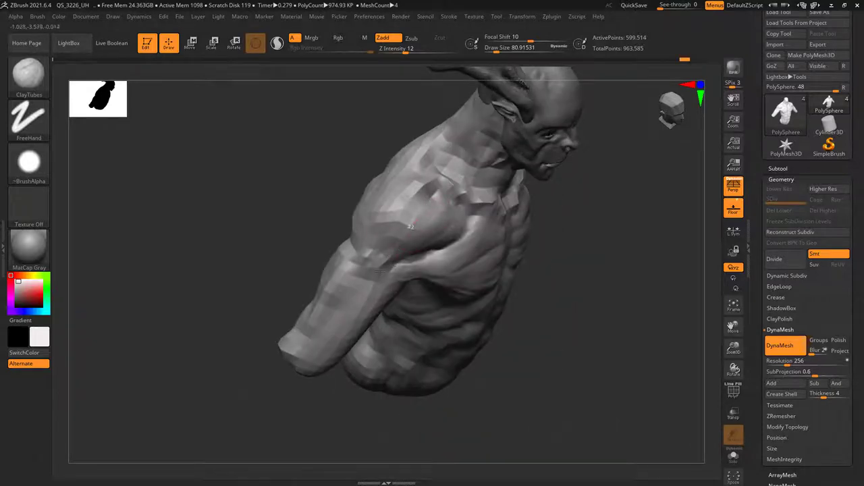
pyautogui.moveTo(410, 227); pyautogui.dragTo(447, 250, button='right')
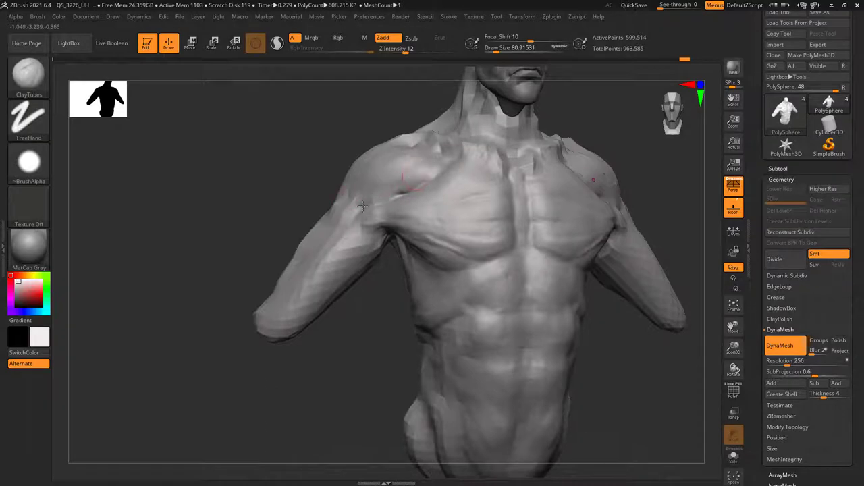
pyautogui.moveTo(363, 206); pyautogui.dragTo(362, 205, button='right')
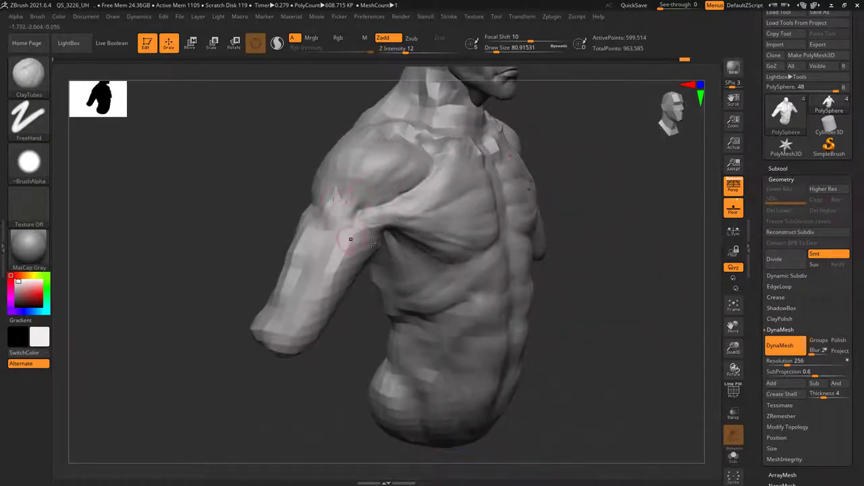
pyautogui.moveTo(341, 231)
pyautogui.mouseDown(button='right')
pyautogui.moveTo(392, 206)
pyautogui.moveTo(385, 196)
pyautogui.moveTo(399, 209)
pyautogui.mouseUp(button='right')
pyautogui.press('space')
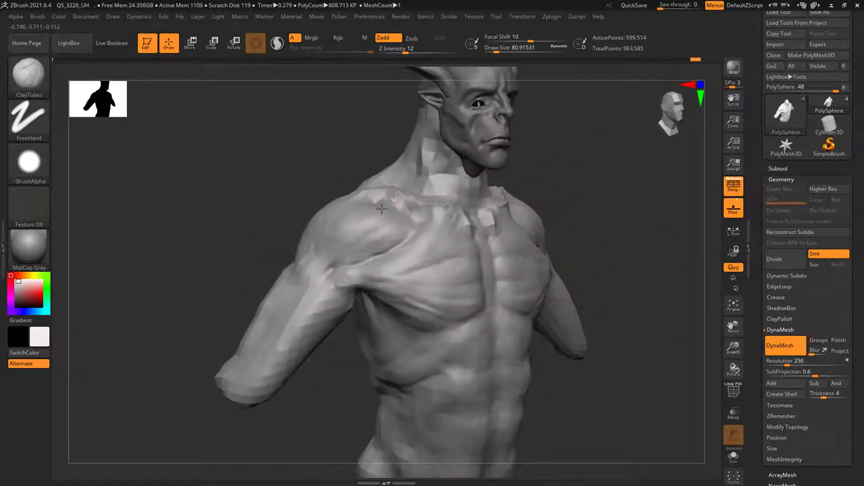
pyautogui.moveTo(394, 213); pyautogui.dragTo(371, 221, button='right')
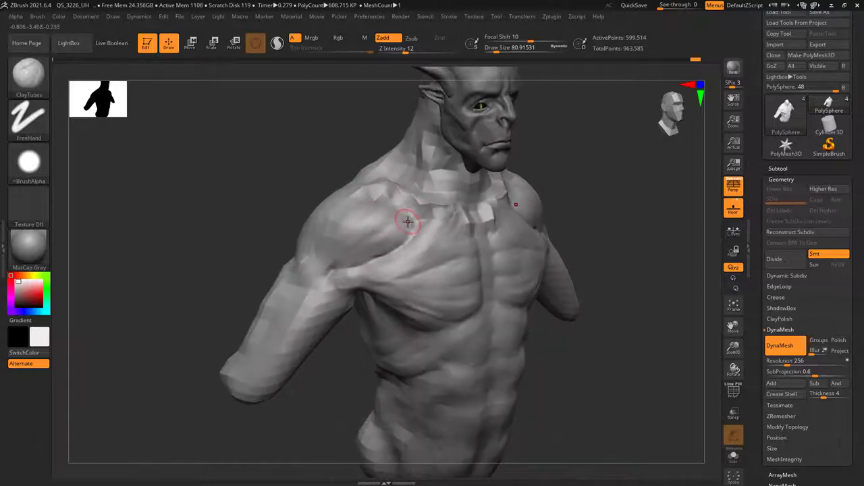
pyautogui.moveTo(405, 214)
pyautogui.mouseDown(button='right')
pyautogui.moveTo(386, 269)
pyautogui.moveTo(413, 206)
pyautogui.moveTo(411, 247)
pyautogui.moveTo(363, 271)
pyautogui.moveTo(387, 274)
pyautogui.moveTo(397, 233)
pyautogui.moveTo(395, 242)
pyautogui.moveTo(414, 241)
pyautogui.moveTo(425, 276)
pyautogui.moveTo(394, 254)
pyautogui.moveTo(455, 250)
pyautogui.mouseUp(button='right')
# Switch to the Move brush (B, M, V) at Z Intensity 51, size about 170, to reshape the chest and shoulders.
pyautogui.rightClick(394, 255)
pyautogui.press('b')
pyautogui.press('m')
pyautogui.press('v')
pyautogui.rightClick(385, 269)
pyautogui.rightClick(392, 257)
pyautogui.rightClick(386, 274)
pyautogui.rightClick(396, 241)
# Switch to the Standard brush (B, S, T) and stroke the upper chest near the collarbone.
pyautogui.press('b')
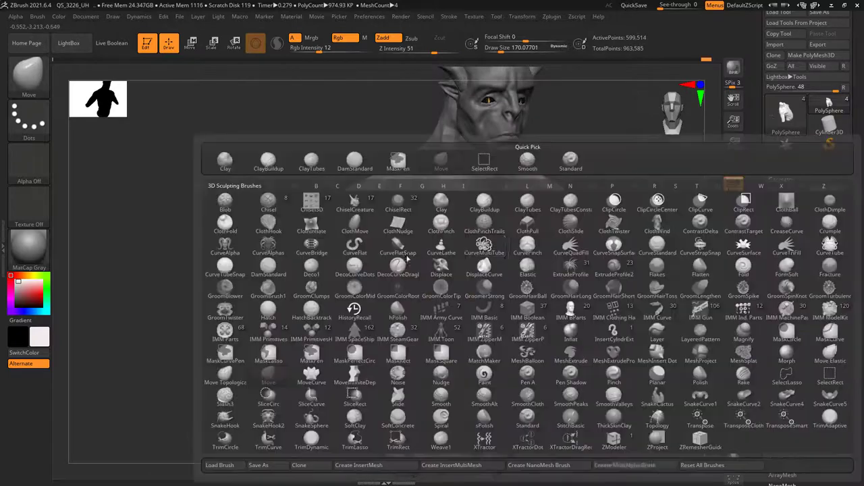
pyautogui.press('s')
pyautogui.press('t')
pyautogui.moveTo(513, 208); pyautogui.dragTo(512, 237, button='right')
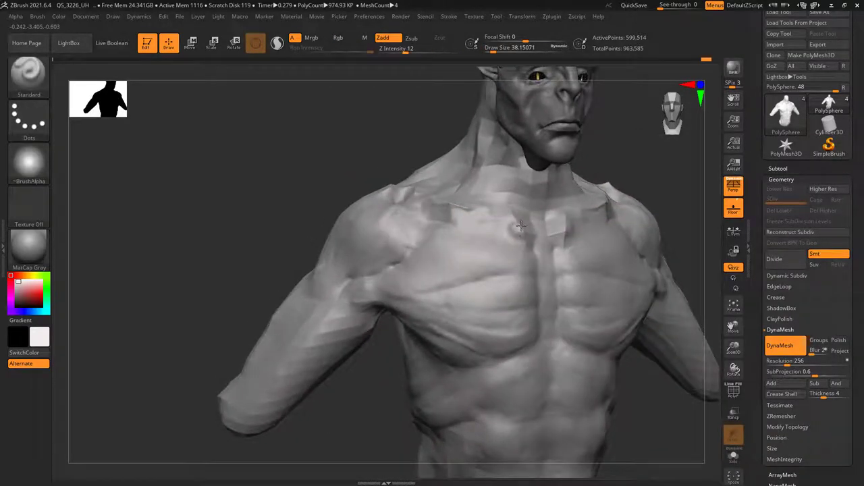
pyautogui.rightClick(522, 229)
pyautogui.moveTo(522, 229)
pyautogui.mouseDown(button='right')
pyautogui.moveTo(473, 228)
pyautogui.moveTo(477, 214)
pyautogui.mouseUp(button='right')
pyautogui.rightClick(473, 227)
pyautogui.moveTo(477, 215); pyautogui.dragTo(487, 214)
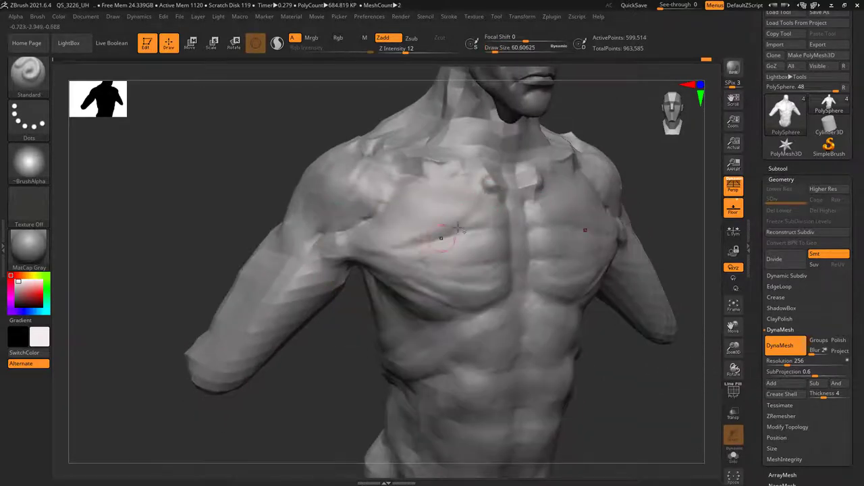
pyautogui.moveTo(421, 249); pyautogui.dragTo(415, 218, button='right')
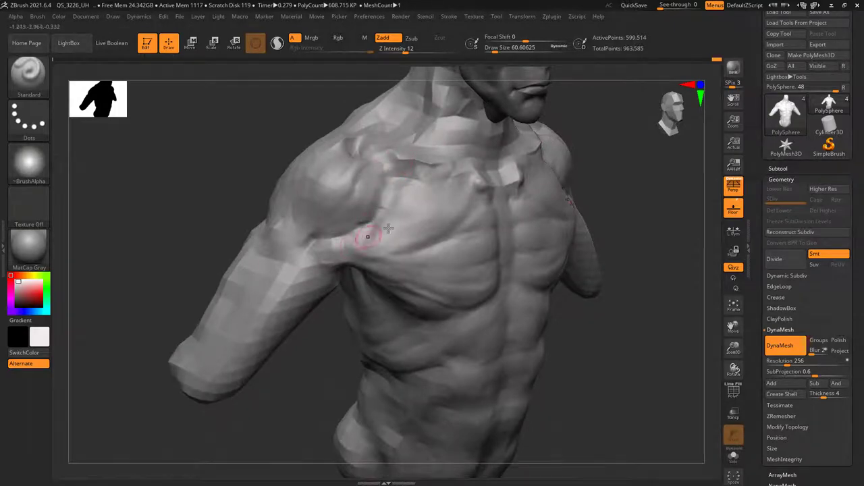
pyautogui.moveTo(388, 228); pyautogui.dragTo(423, 195, button='right')
pyautogui.rightClick(423, 195)
# Switch to ClayTubes, build up the chest and shoulder, and smooth the surface with a smaller brush.
pyautogui.press('b')
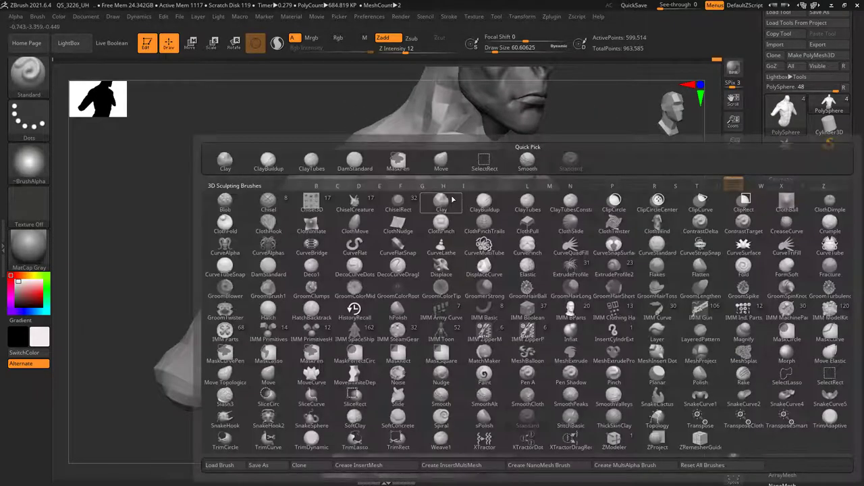
pyautogui.click(441, 200)
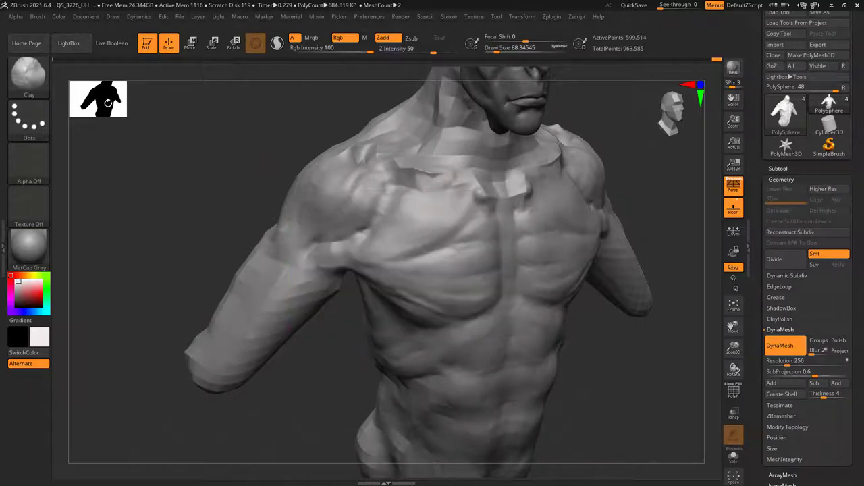
pyautogui.press('b')
pyautogui.click(377, 132)
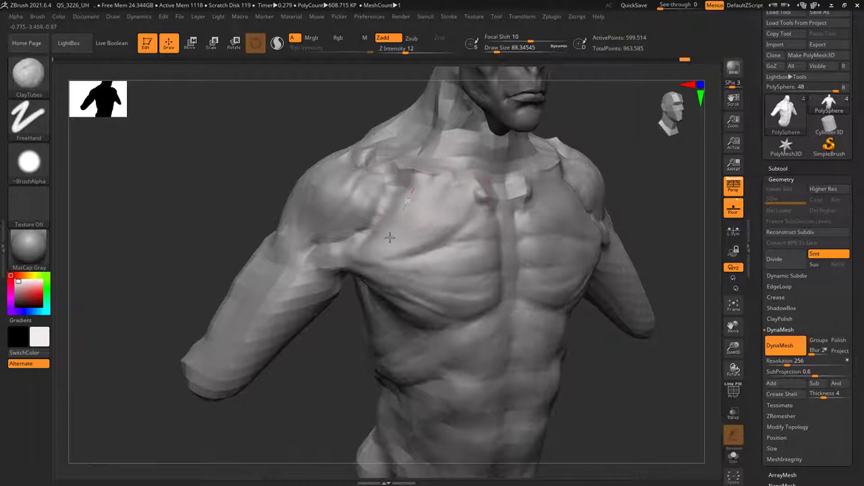
pyautogui.moveTo(390, 237)
pyautogui.keyDown('ctrl'); pyautogui.mouseDown(button='right')
pyautogui.moveTo(398, 202)
pyautogui.moveTo(419, 223)
pyautogui.moveTo(411, 247)
pyautogui.moveTo(382, 213)
pyautogui.mouseUp(button='right'); pyautogui.keyUp('ctrl')
pyautogui.press('space')
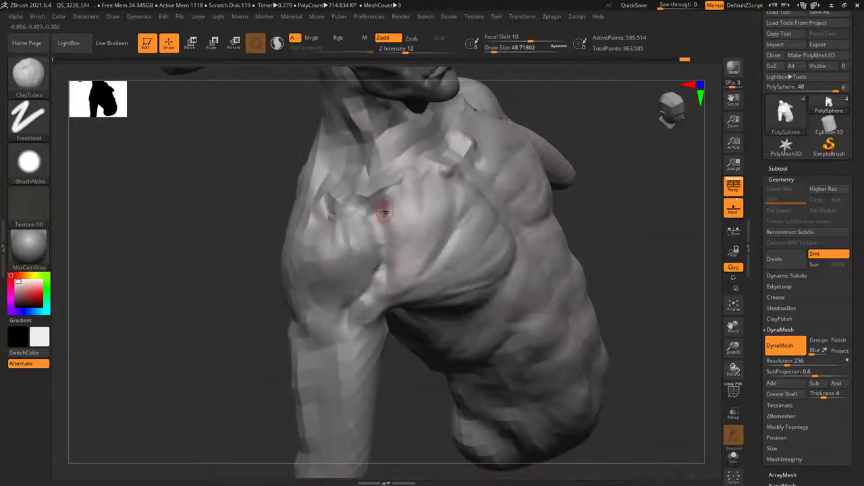
pyautogui.press('s')
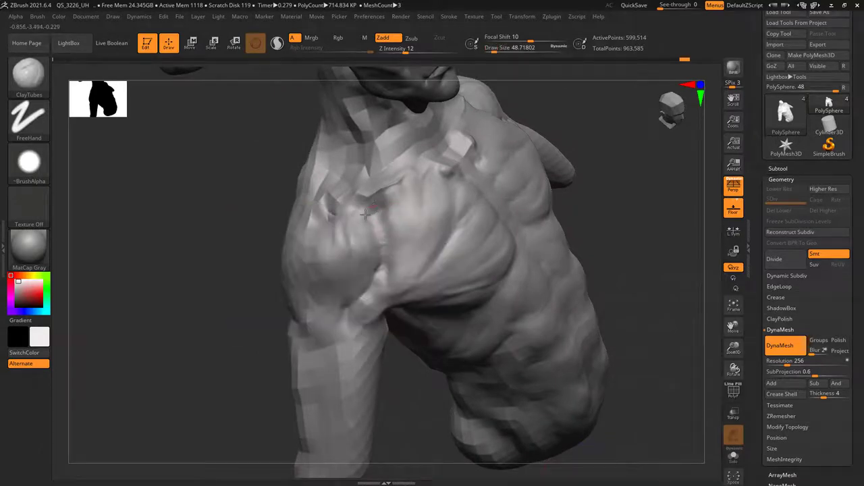
pyautogui.keyDown('shift'); pyautogui.moveTo(392, 205); pyautogui.dragTo(397, 190); pyautogui.keyUp('shift')
pyautogui.press('space')
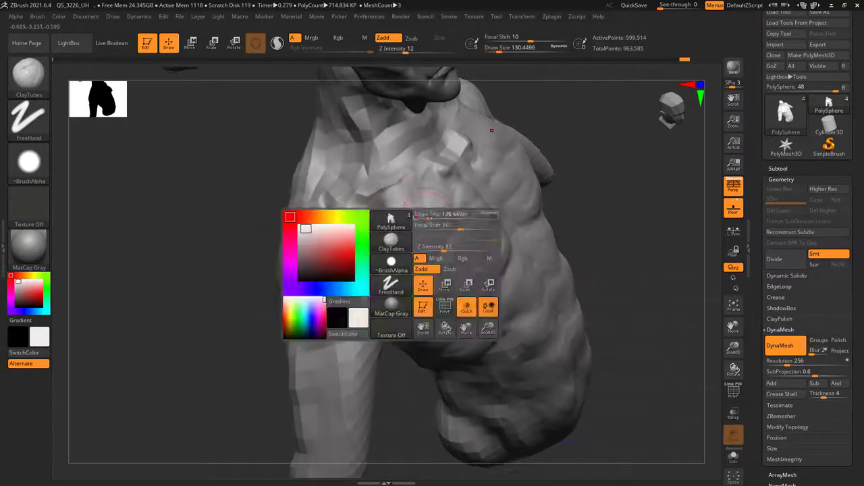
pyautogui.moveTo(401, 212)
pyautogui.mouseDown(button='right')
pyautogui.moveTo(382, 172)
pyautogui.moveTo(382, 245)
pyautogui.mouseUp(button='right')
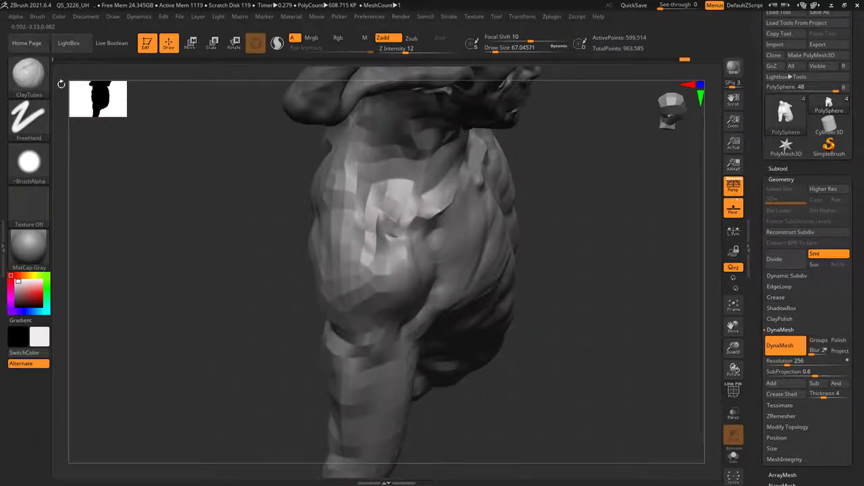
# Detail the deltoid with the Standard brush, Shift-smoothing and lowering its Z Intensity.
pyautogui.press('b')
pyautogui.press('s')
pyautogui.press('t')
pyautogui.moveTo(367, 222)
pyautogui.mouseDown(button='right')
pyautogui.moveTo(382, 239)
pyautogui.moveTo(393, 230)
pyautogui.mouseUp(button='right')
pyautogui.press('space')
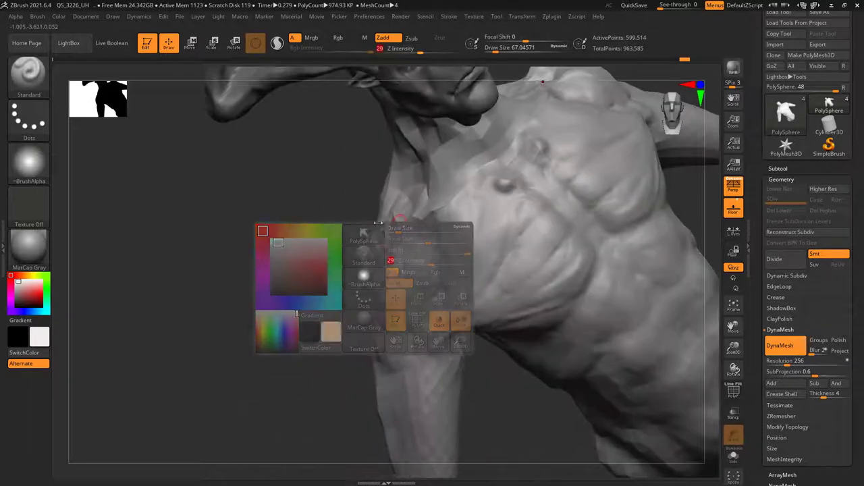
pyautogui.press('shift')
pyautogui.moveTo(384, 232); pyautogui.dragTo(427, 222, button='right')
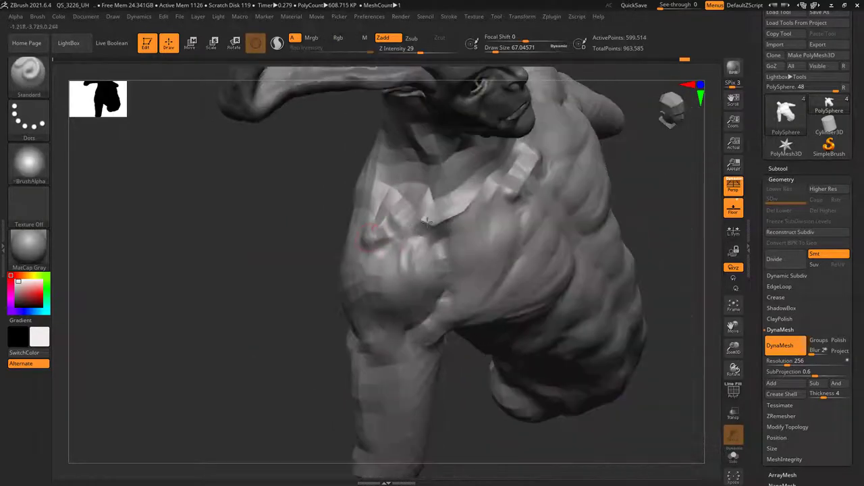
pyautogui.moveTo(476, 208)
pyautogui.mouseDown(button='right')
pyautogui.moveTo(432, 223)
pyautogui.moveTo(472, 216)
pyautogui.mouseUp(button='right')
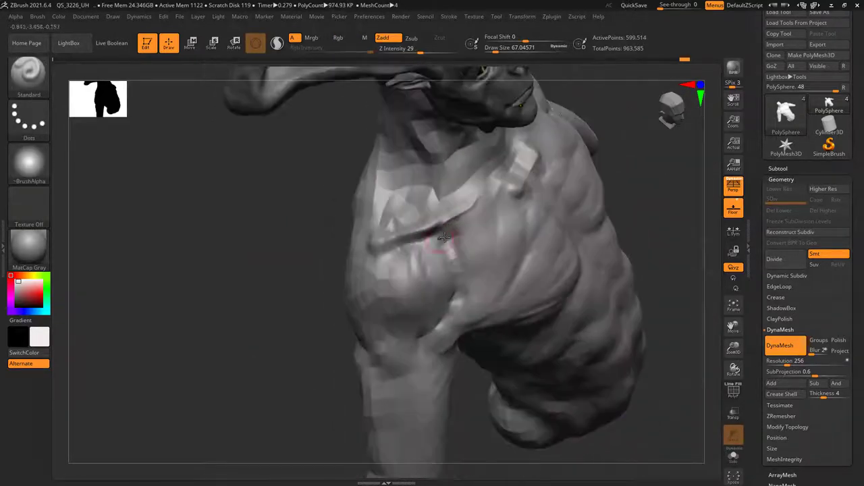
pyautogui.press('space')
pyautogui.moveTo(472, 247)
pyautogui.mouseDown()
pyautogui.moveTo(491, 248)
pyautogui.moveTo(473, 249)
pyautogui.mouseUp()
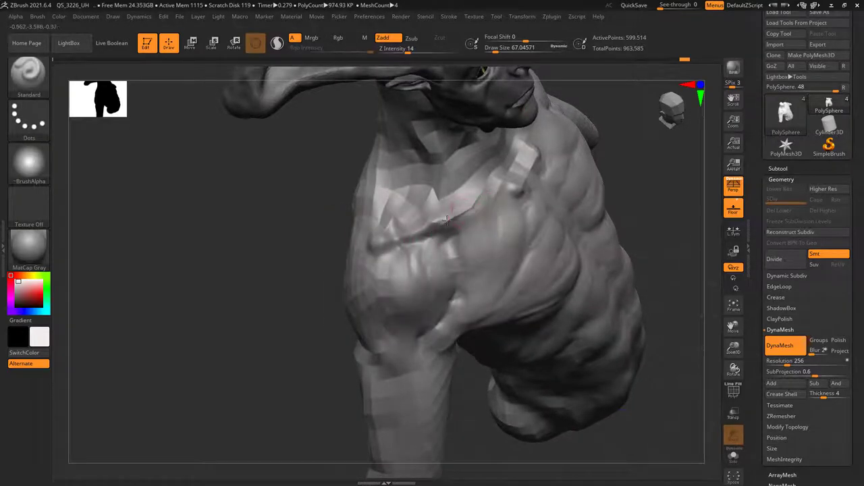
# Return to ClayTubes at Z Intensity 12, size about 67, to round out the shoulder deltoid.
pyautogui.moveTo(477, 198); pyautogui.dragTo(443, 221, button='right')
pyautogui.press('space')
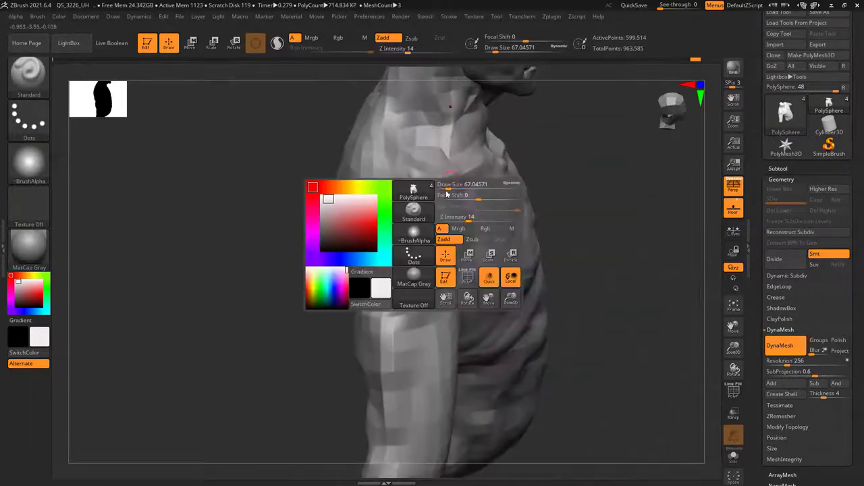
pyautogui.press('b')
pyautogui.click(527, 202)
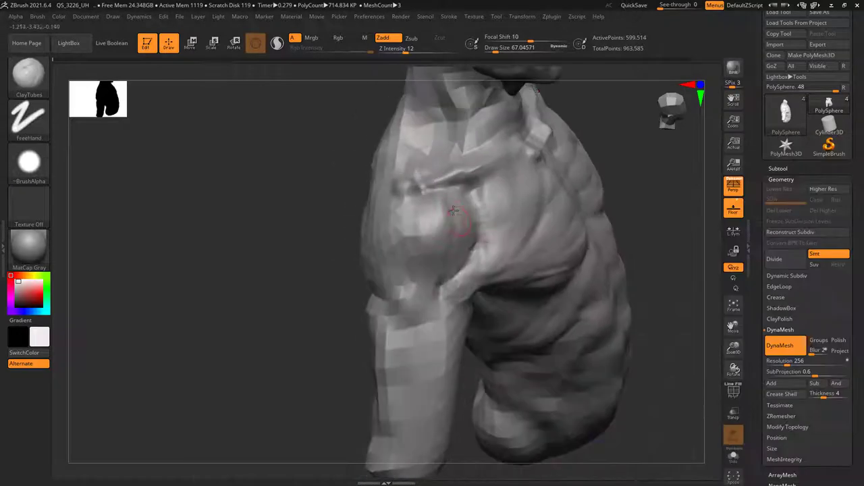
pyautogui.moveTo(527, 203)
pyautogui.mouseDown(button='right')
pyautogui.moveTo(414, 216)
pyautogui.moveTo(409, 184)
pyautogui.moveTo(459, 200)
pyautogui.moveTo(395, 132)
pyautogui.mouseUp(button='right')
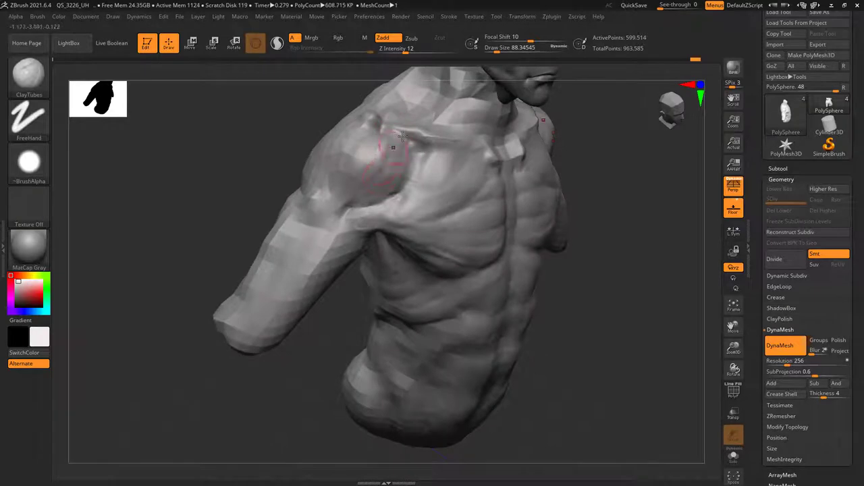
pyautogui.moveTo(401, 165)
pyautogui.mouseDown(button='right')
pyautogui.moveTo(368, 187)
pyautogui.moveTo(338, 257)
pyautogui.moveTo(379, 243)
pyautogui.moveTo(405, 256)
pyautogui.moveTo(386, 206)
pyautogui.moveTo(396, 198)
pyautogui.moveTo(392, 228)
pyautogui.mouseUp(button='right')
# Sculpt the armpit, pectorals and collarbones with ClayTubes at Z Intensity 14, draw size about 74.
pyautogui.rightClick(338, 260)
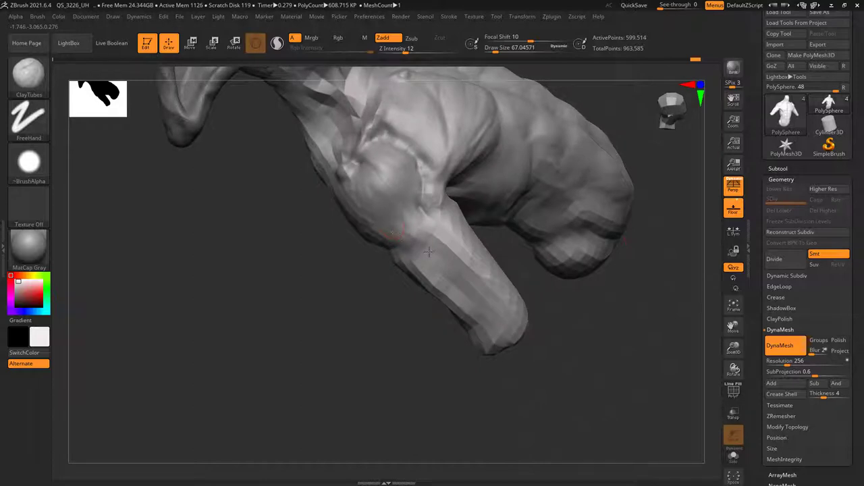
pyautogui.moveTo(365, 216)
pyautogui.mouseDown(button='right')
pyautogui.moveTo(378, 212)
pyautogui.moveTo(371, 216)
pyautogui.moveTo(358, 198)
pyautogui.mouseUp(button='right')
pyautogui.rightClick(371, 216)
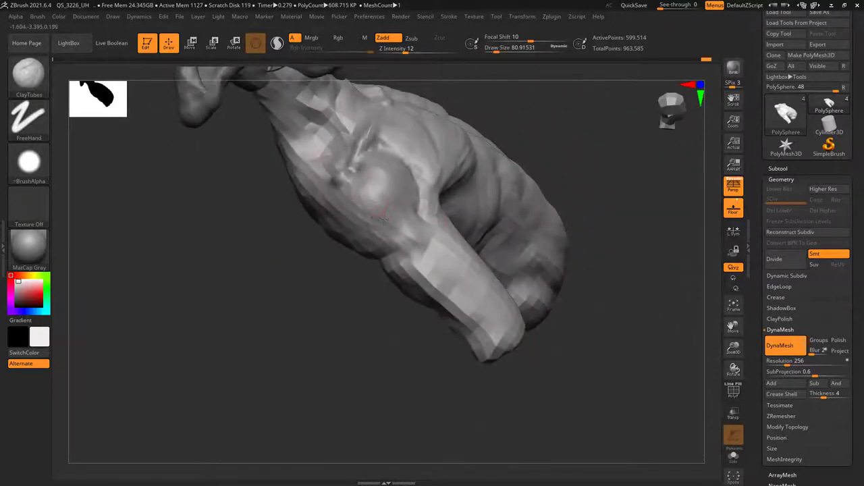
pyautogui.moveTo(395, 226)
pyautogui.mouseDown(button='right')
pyautogui.moveTo(391, 247)
pyautogui.moveTo(415, 236)
pyautogui.moveTo(424, 202)
pyautogui.moveTo(411, 227)
pyautogui.moveTo(413, 204)
pyautogui.moveTo(400, 241)
pyautogui.mouseUp(button='right')
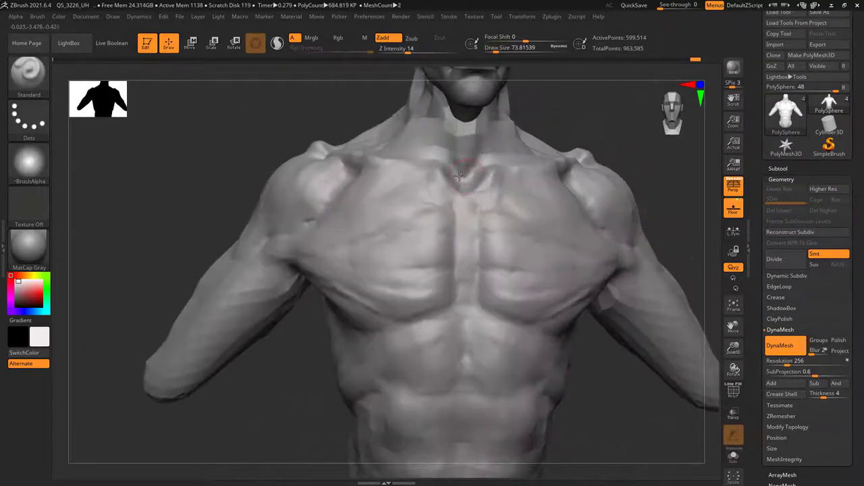
# Shift the clavicles into place with the Move brush.
pyautogui.click(28, 73)
pyautogui.click(307, 89)
pyautogui.press('space')
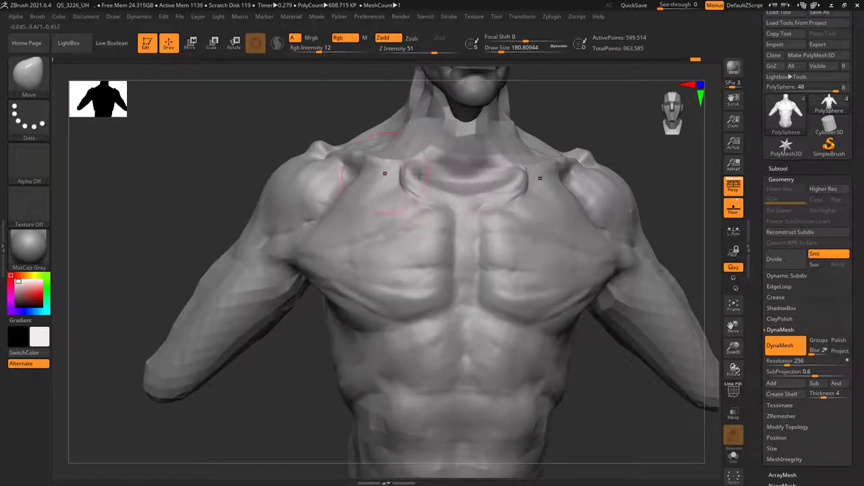
pyautogui.moveTo(419, 175)
pyautogui.mouseDown(button='right')
pyautogui.moveTo(473, 177)
pyautogui.moveTo(384, 174)
pyautogui.mouseUp(button='right')
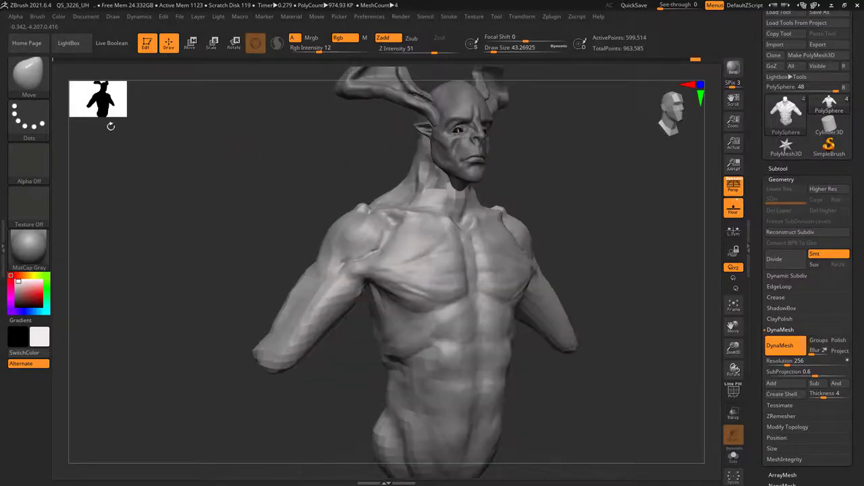
# Switch to ClayTubes and build up the side neck muscles from three-quarter and profile views.
pyautogui.click(29, 73)
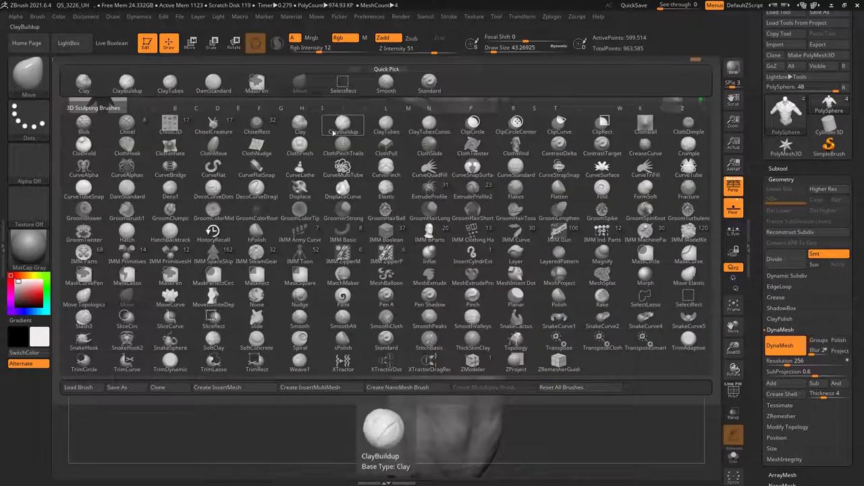
pyautogui.click(386, 128)
pyautogui.press('space')
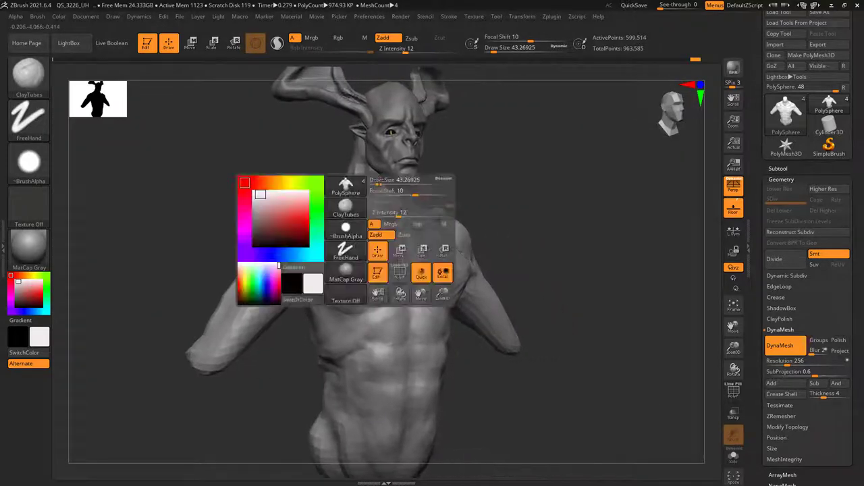
pyautogui.moveTo(377, 177)
pyautogui.mouseDown(button='right')
pyautogui.moveTo(346, 161)
pyautogui.moveTo(357, 150)
pyautogui.mouseUp(button='right')
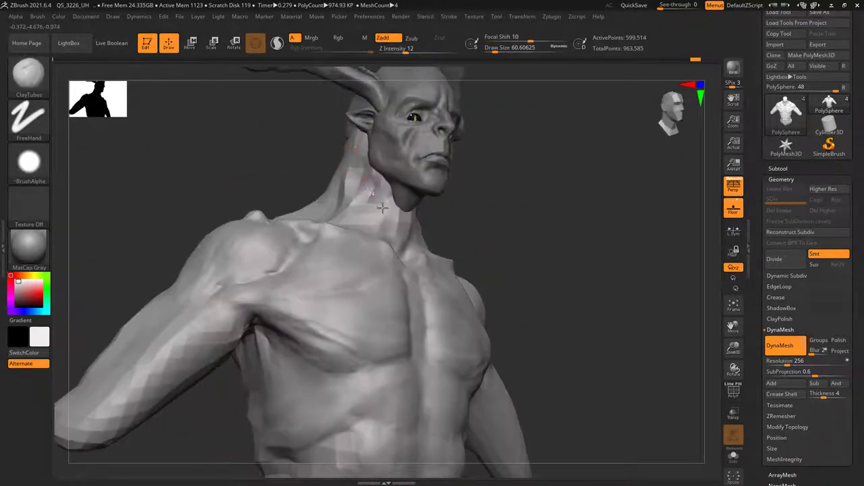
pyautogui.moveTo(382, 208)
pyautogui.mouseDown(button='right')
pyautogui.moveTo(331, 216)
pyautogui.moveTo(348, 145)
pyautogui.mouseUp(button='right')
pyautogui.press('space')
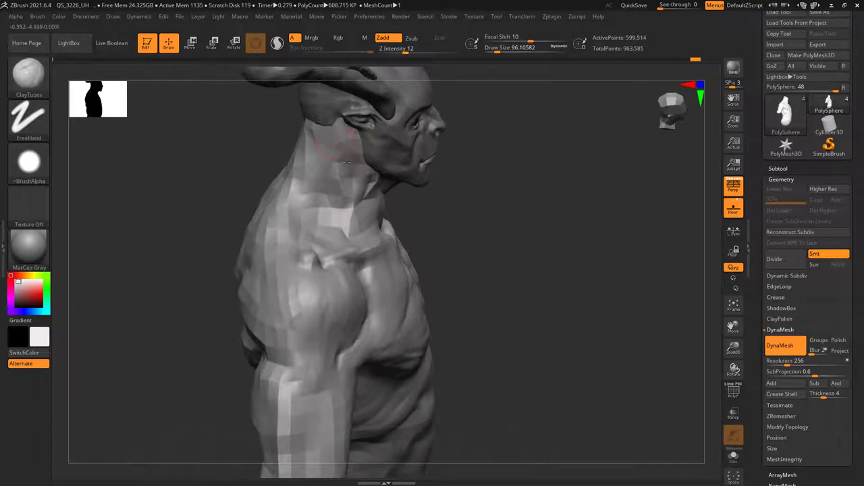
pyautogui.moveTo(394, 220); pyautogui.dragTo(327, 144, button='right')
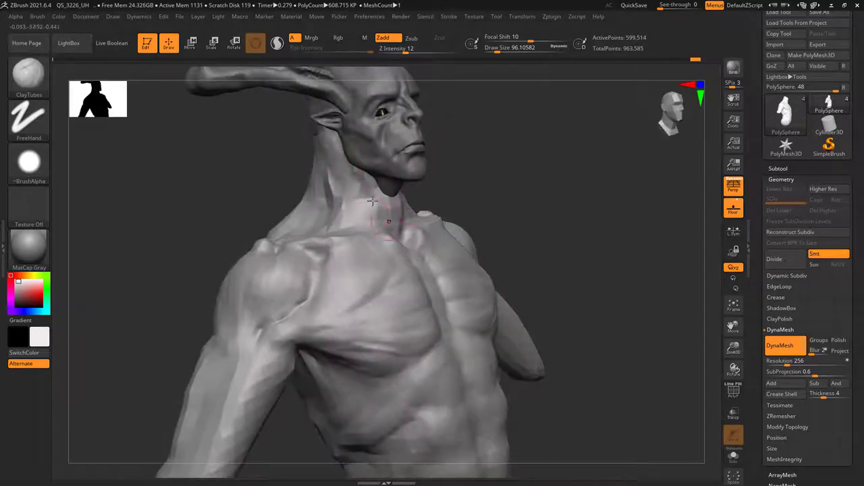
pyautogui.moveTo(398, 238)
pyautogui.mouseDown(button='right')
pyautogui.moveTo(302, 102)
pyautogui.moveTo(393, 256)
pyautogui.moveTo(385, 217)
pyautogui.moveTo(417, 197)
pyautogui.mouseUp(button='right')
# Resize the brush to about 88 and shape the back of the neck into the trapezius.
pyautogui.press('space')
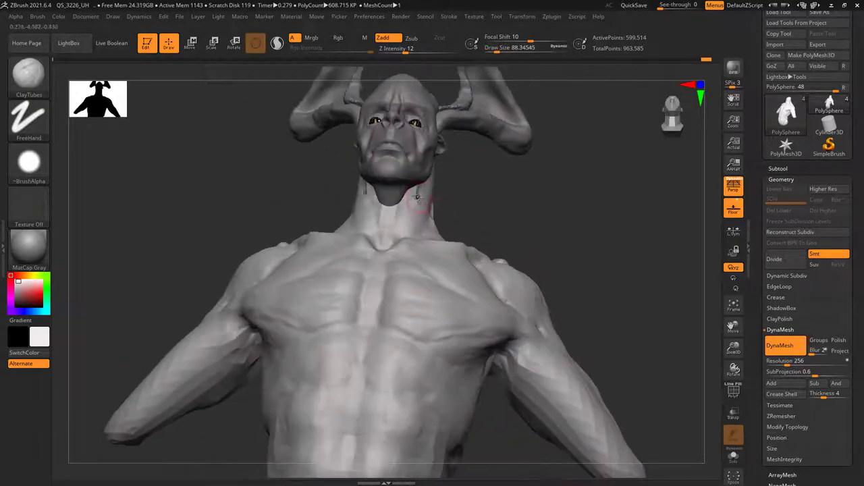
pyautogui.moveTo(382, 237); pyautogui.dragTo(333, 164, button='right')
pyautogui.press('space')
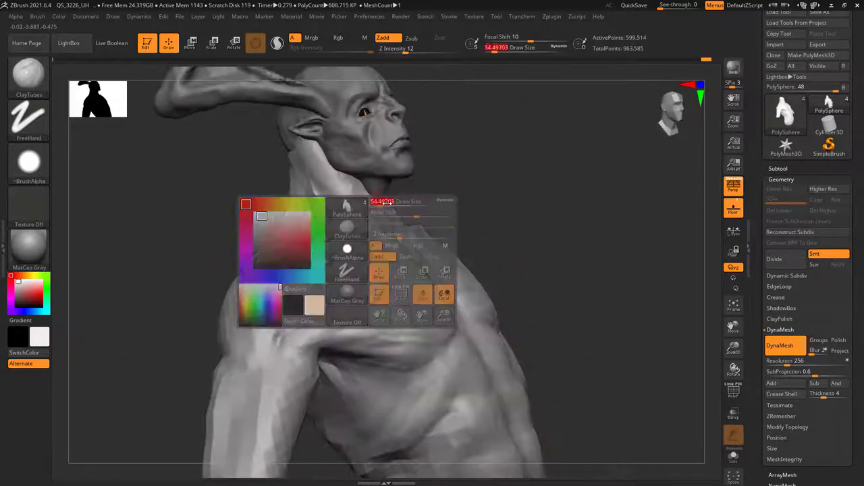
pyautogui.moveTo(397, 225); pyautogui.dragTo(393, 217, button='right')
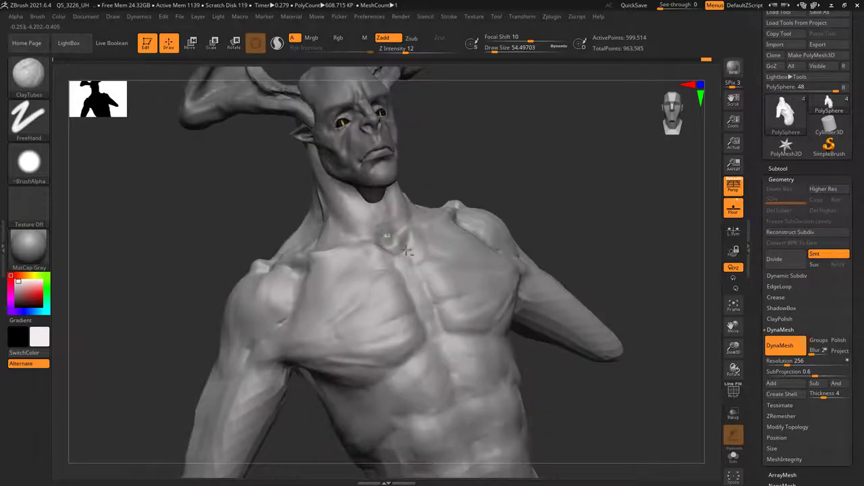
pyautogui.moveTo(350, 192)
pyautogui.mouseDown(button='right')
pyautogui.moveTo(399, 215)
pyautogui.moveTo(365, 210)
pyautogui.mouseUp(button='right')
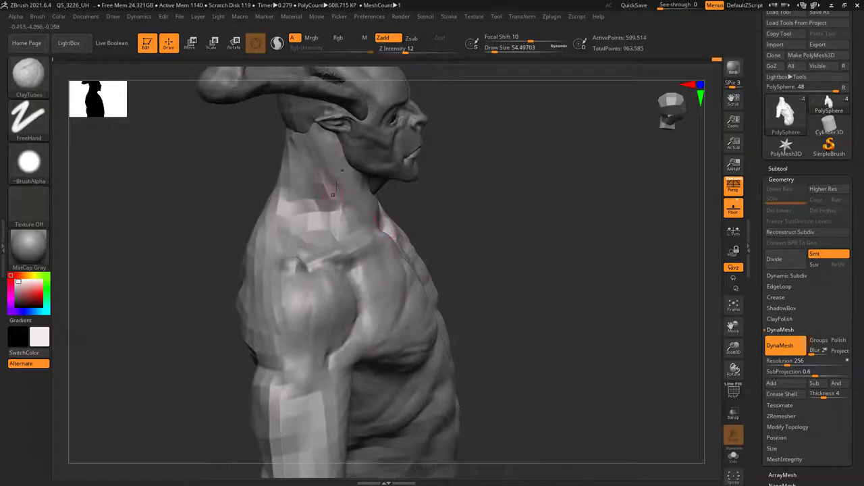
pyautogui.press('space')
pyautogui.moveTo(335, 184)
pyautogui.mouseDown(button='right')
pyautogui.moveTo(299, 148)
pyautogui.moveTo(291, 206)
pyautogui.moveTo(319, 225)
pyautogui.moveTo(321, 187)
pyautogui.moveTo(351, 247)
pyautogui.mouseUp(button='right')
pyautogui.keyDown('ctrl'); pyautogui.moveTo(313, 206); pyautogui.dragTo(287, 204, button='right'); pyautogui.keyUp('ctrl')
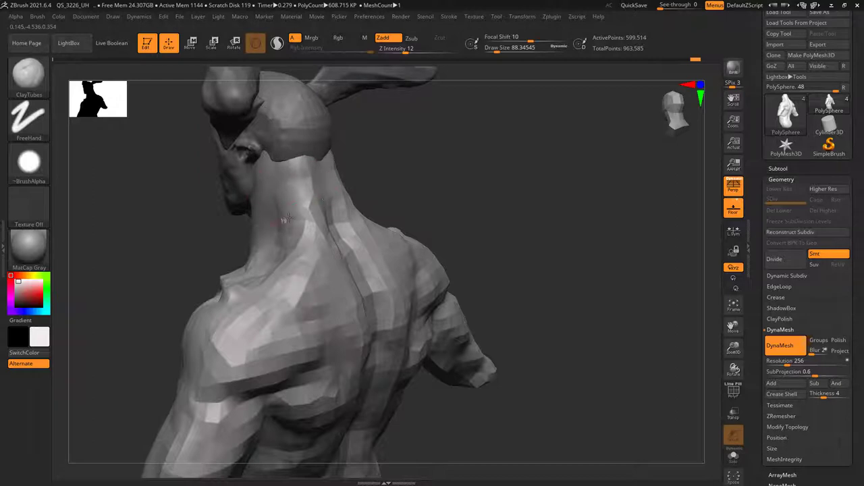
# Build up the trapezius and back muscles from rear and side views, adjusting the brush size.
pyautogui.moveTo(271, 233); pyautogui.dragTo(309, 165, button='right')
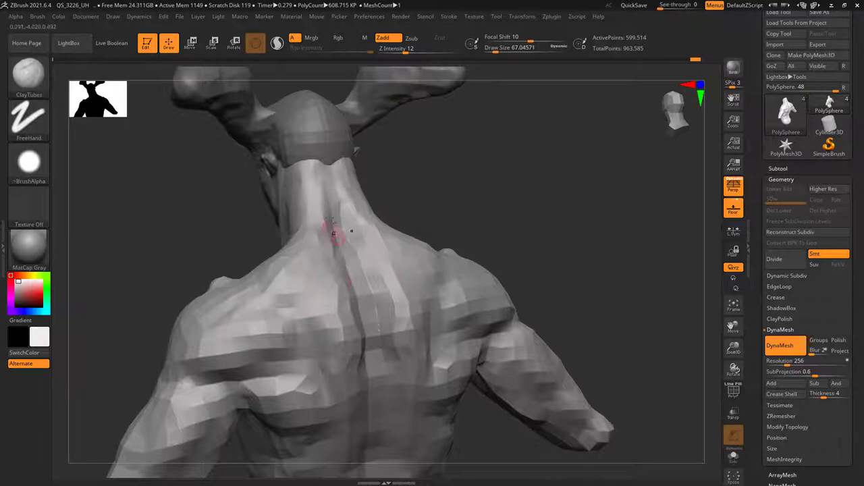
pyautogui.moveTo(333, 233); pyautogui.dragTo(327, 256, button='right')
pyautogui.moveTo(295, 196); pyautogui.dragTo(308, 249, button='right')
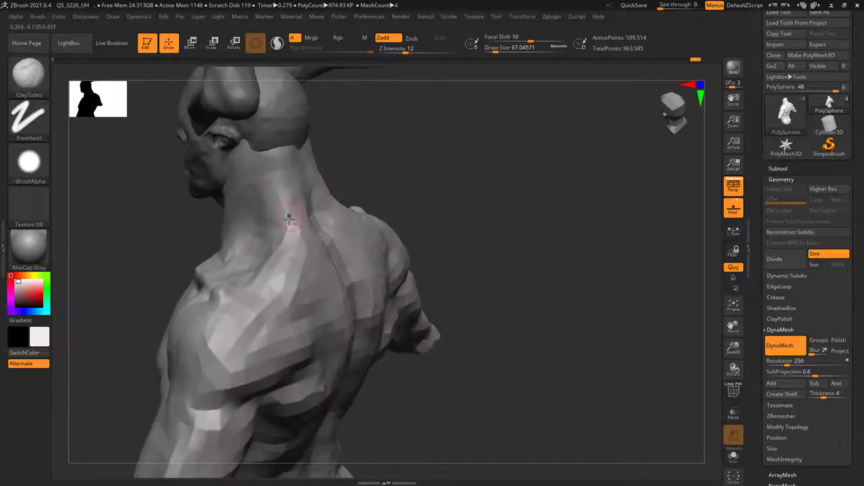
pyautogui.moveTo(265, 284); pyautogui.dragTo(308, 219, button='right')
pyautogui.moveTo(276, 279); pyautogui.dragTo(287, 210, button='right')
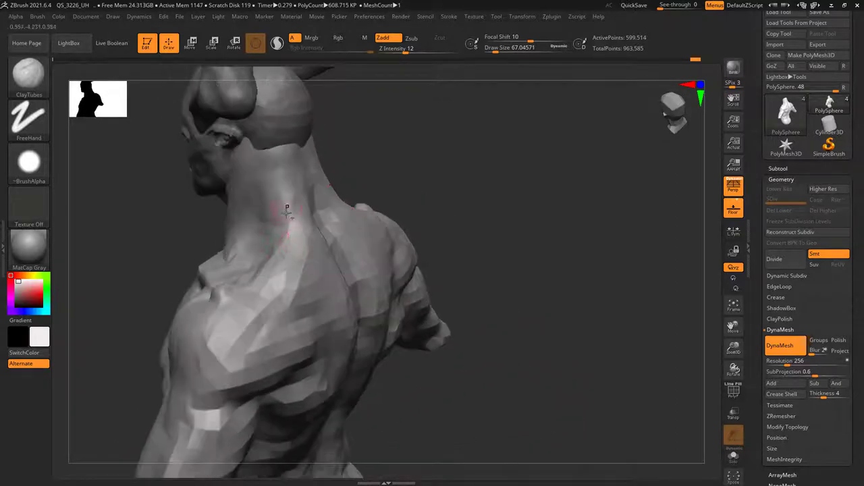
pyautogui.moveTo(263, 283)
pyautogui.mouseDown(button='right')
pyautogui.moveTo(283, 237)
pyautogui.moveTo(289, 245)
pyautogui.moveTo(256, 305)
pyautogui.moveTo(270, 284)
pyautogui.moveTo(264, 318)
pyautogui.moveTo(299, 228)
pyautogui.moveTo(233, 227)
pyautogui.moveTo(328, 250)
pyautogui.moveTo(363, 225)
pyautogui.moveTo(338, 207)
pyautogui.moveTo(346, 230)
pyautogui.mouseUp(button='right')
pyautogui.rightClick(263, 318)
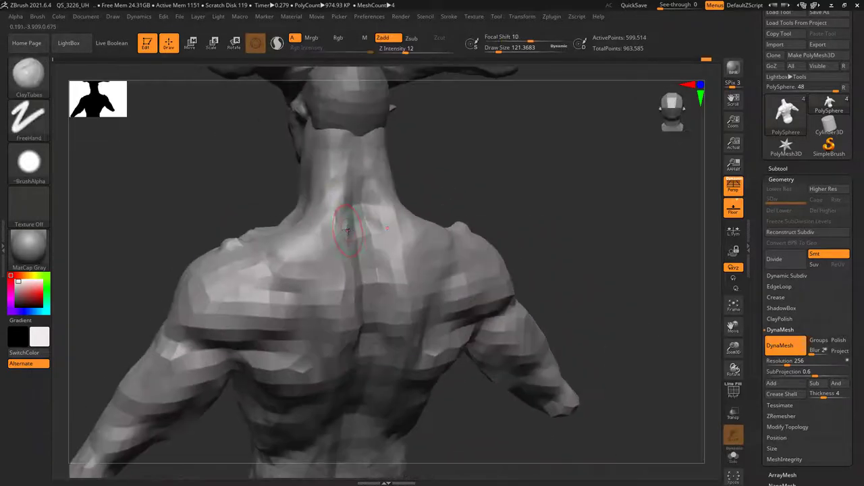
pyautogui.press('[')
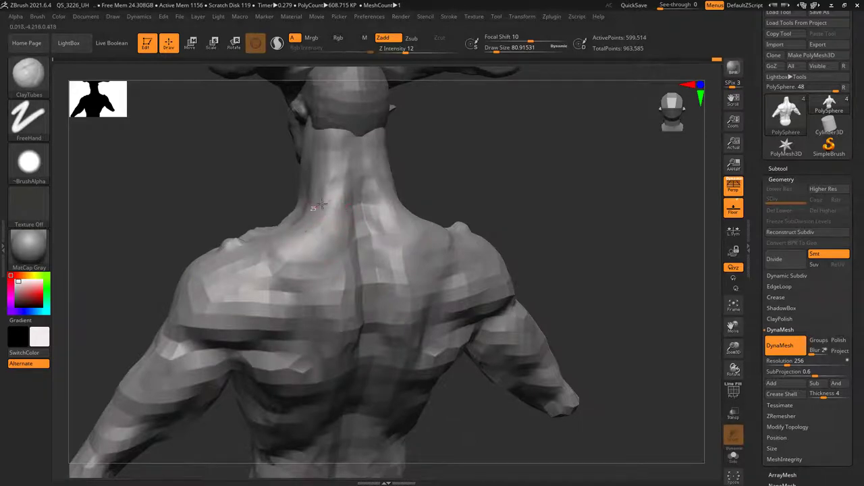
# Sculpt the shoulder and shoulder-blade muscles of the upper back at ClayTubes draw size about 67.
pyautogui.moveTo(307, 179)
pyautogui.mouseDown(button='right')
pyautogui.moveTo(338, 180)
pyautogui.moveTo(301, 178)
pyautogui.mouseUp(button='right')
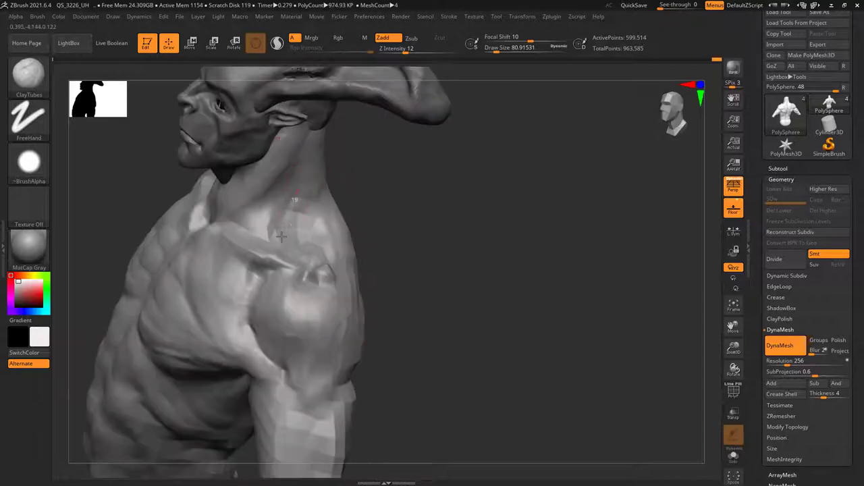
pyautogui.moveTo(281, 236); pyautogui.dragTo(307, 262, button='right')
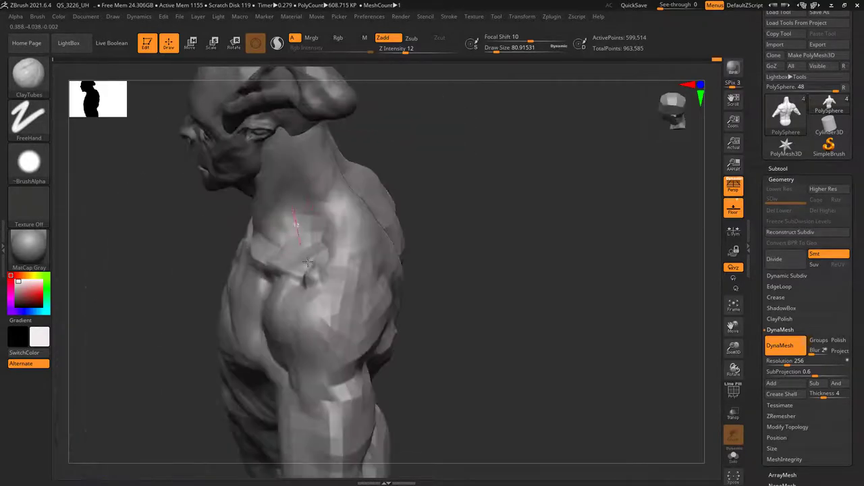
pyautogui.moveTo(318, 233); pyautogui.dragTo(322, 219, button='right')
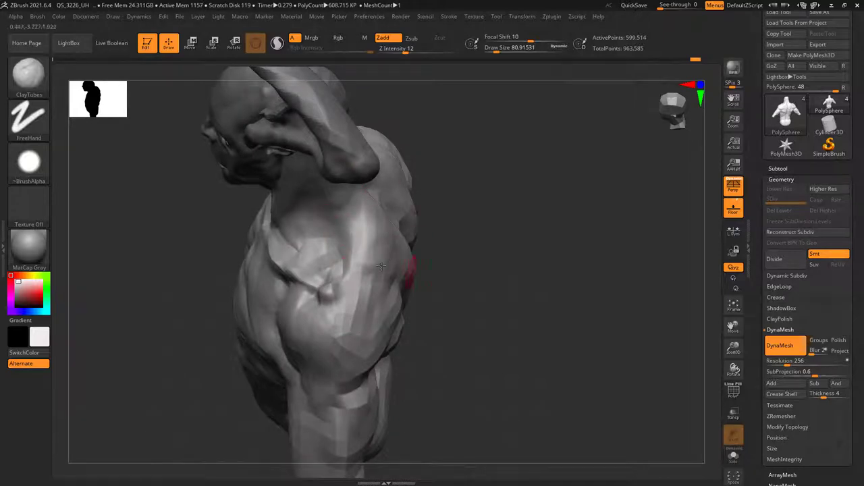
pyautogui.moveTo(362, 297); pyautogui.dragTo(369, 270, button='right')
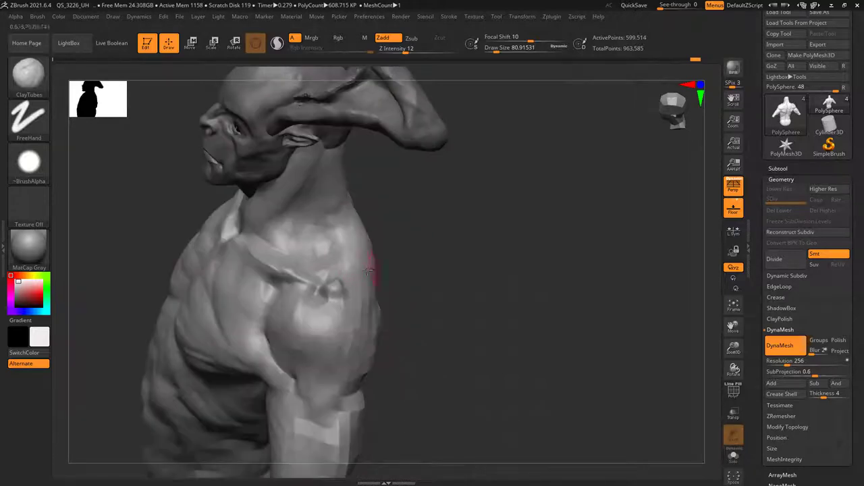
pyautogui.moveTo(353, 235)
pyautogui.mouseDown(button='right')
pyautogui.moveTo(364, 257)
pyautogui.moveTo(351, 230)
pyautogui.moveTo(351, 255)
pyautogui.moveTo(310, 186)
pyautogui.moveTo(281, 204)
pyautogui.moveTo(252, 160)
pyautogui.moveTo(251, 189)
pyautogui.moveTo(205, 157)
pyautogui.mouseUp(button='right')
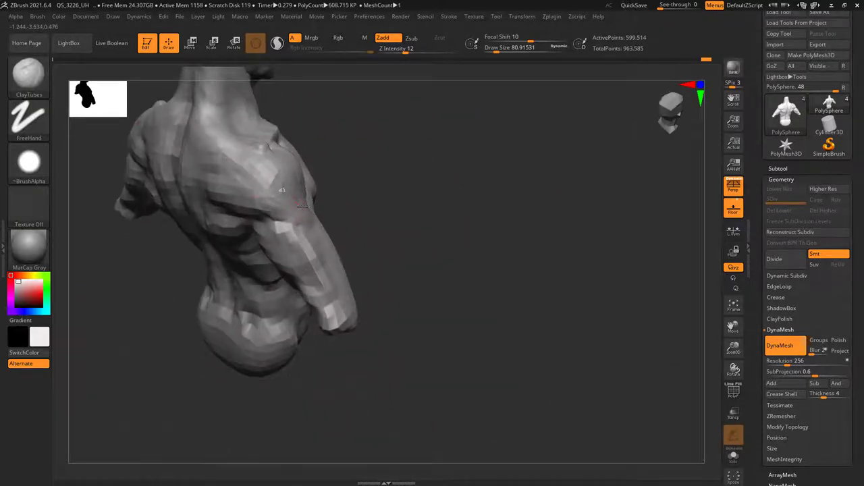
pyautogui.moveTo(265, 160); pyautogui.dragTo(259, 163, button='right')
pyautogui.moveTo(309, 229); pyautogui.dragTo(224, 162, button='right')
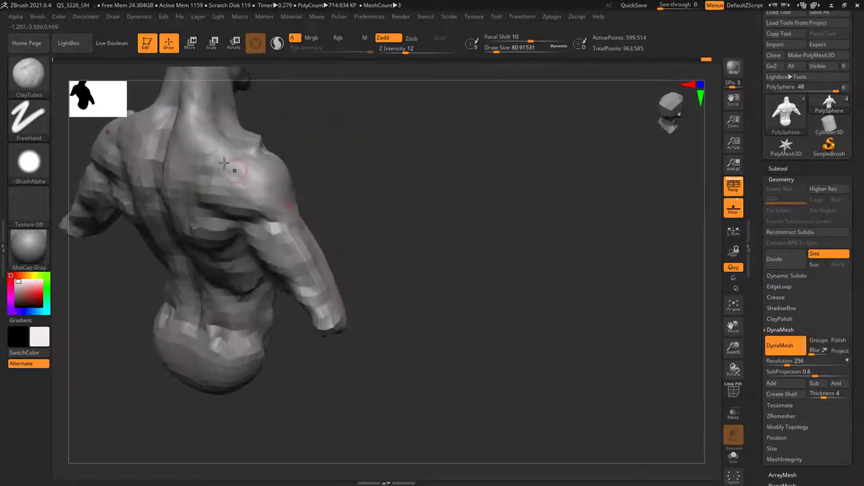
pyautogui.moveTo(292, 205); pyautogui.dragTo(232, 166, button='right')
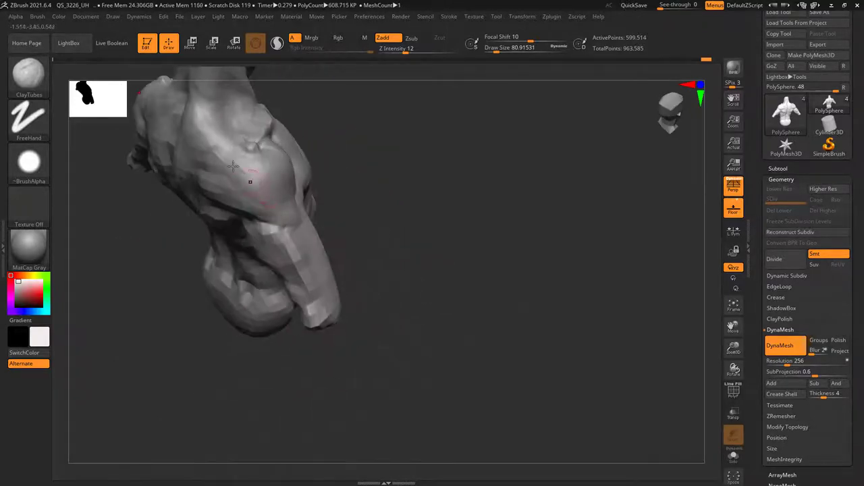
pyautogui.moveTo(305, 215); pyautogui.dragTo(224, 174, button='right')
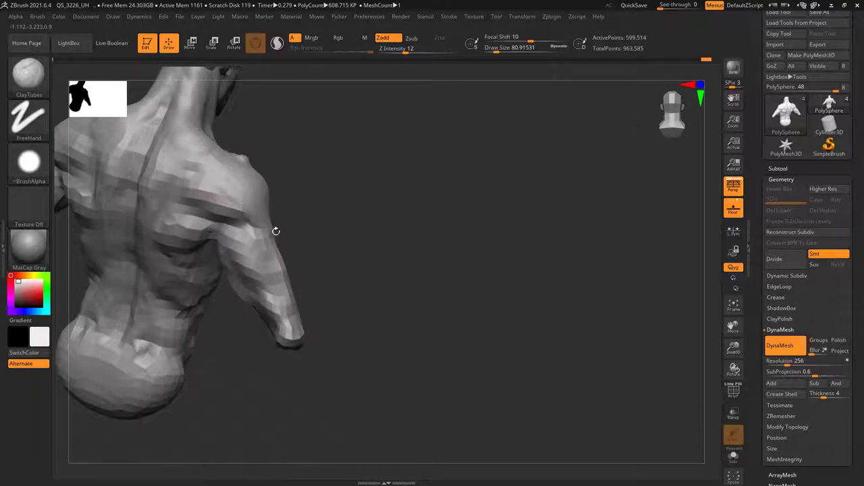
pyautogui.moveTo(275, 231); pyautogui.dragTo(195, 183, button='right')
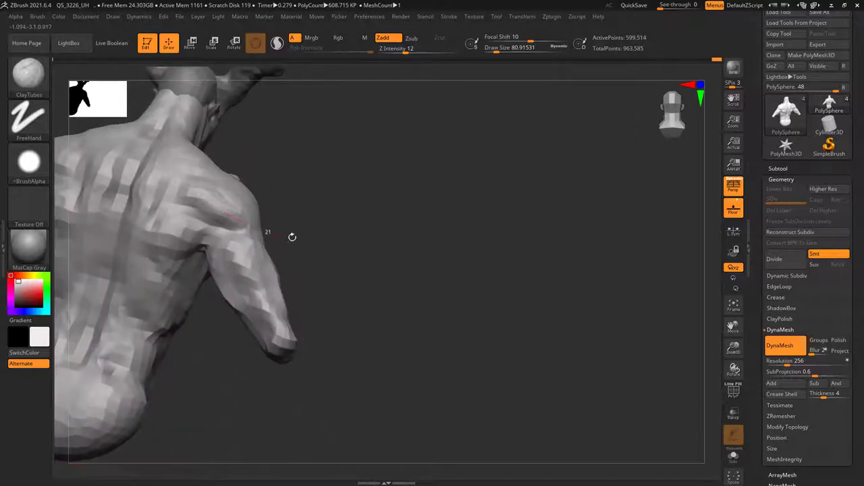
pyautogui.moveTo(291, 237); pyautogui.dragTo(246, 216, button='right')
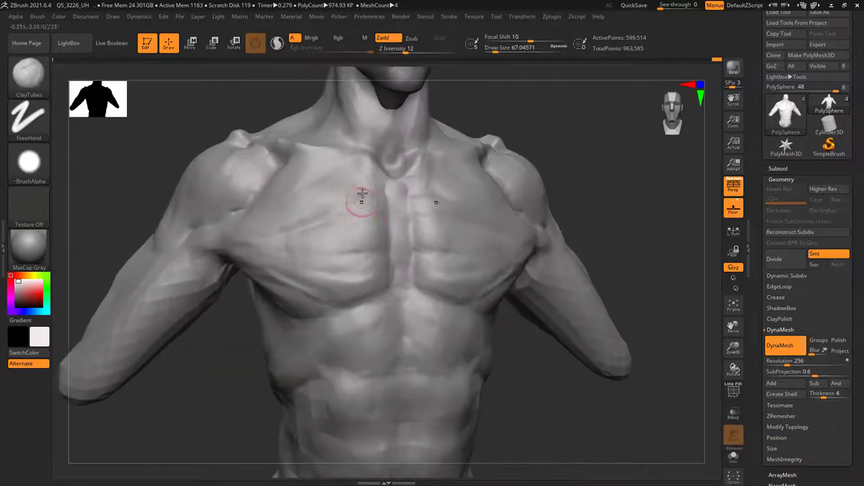
# Enlarge ClayTubes to about 140 and render a shadowed preview of the whole bust from the front.
pyautogui.press('space')
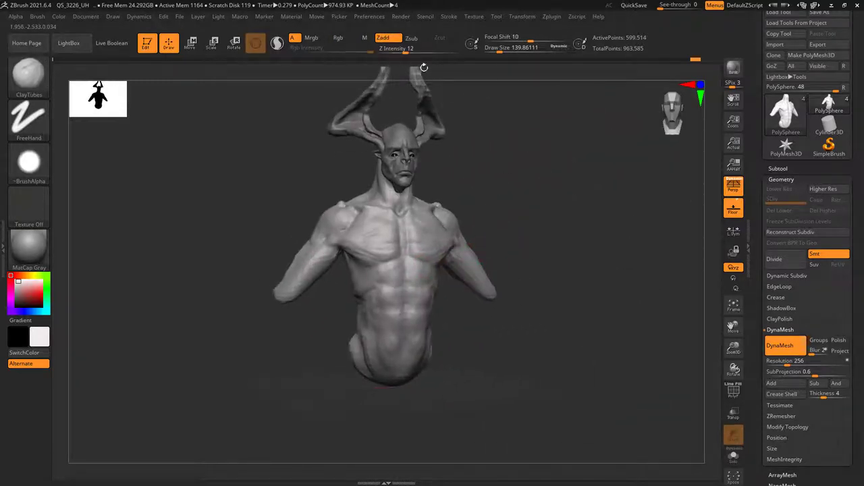
pyautogui.click(401, 17)
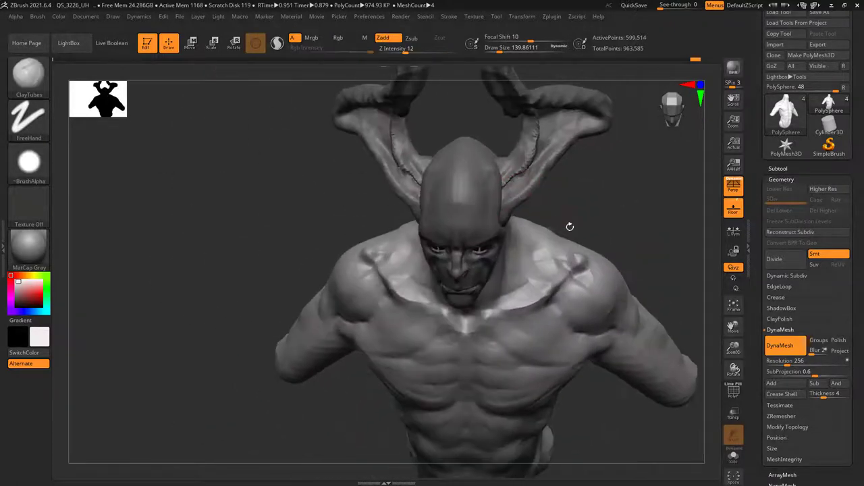
pyautogui.moveTo(569, 227)
pyautogui.mouseDown()
pyautogui.moveTo(571, 201)
pyautogui.moveTo(592, 195)
pyautogui.moveTo(588, 189)
pyautogui.mouseUp()
pyautogui.click(401, 16)
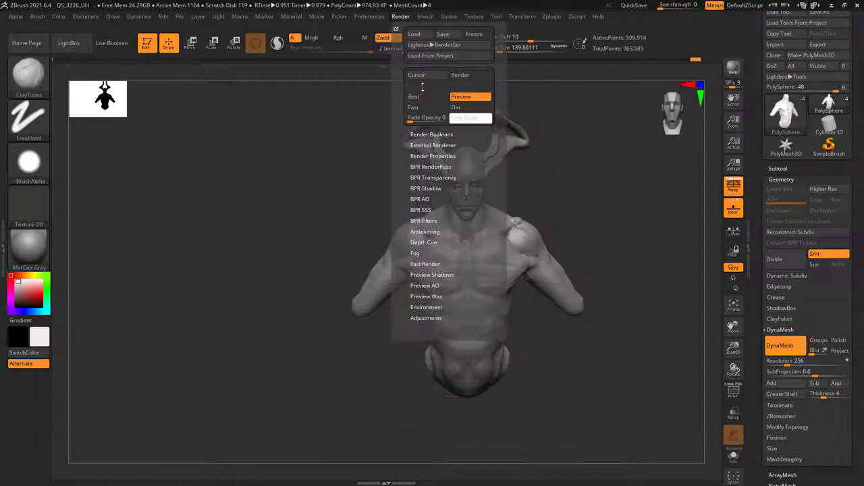
pyautogui.click(445, 106)
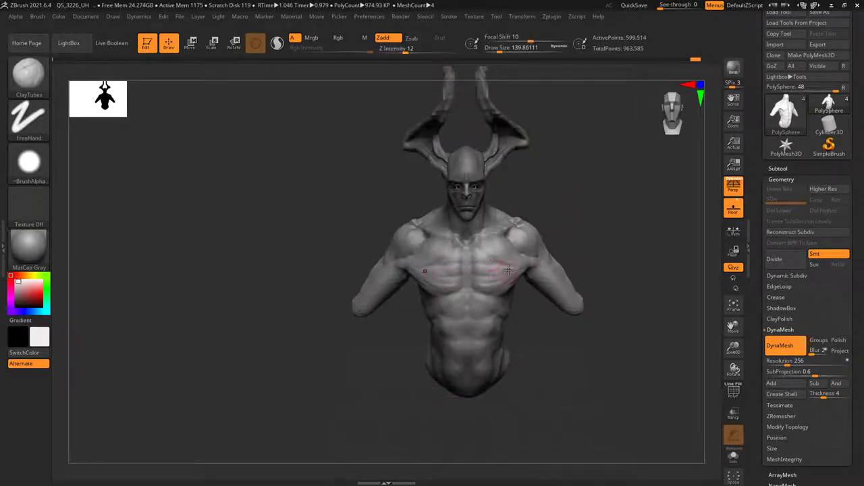
pyautogui.keyDown('alt'); pyautogui.moveTo(513, 229); pyautogui.dragTo(457, 214, button='right'); pyautogui.keyUp('alt')
# Sharpen and smooth the collarbone and upper chest with the Standard brush at draw size about 61.
pyautogui.press('b')
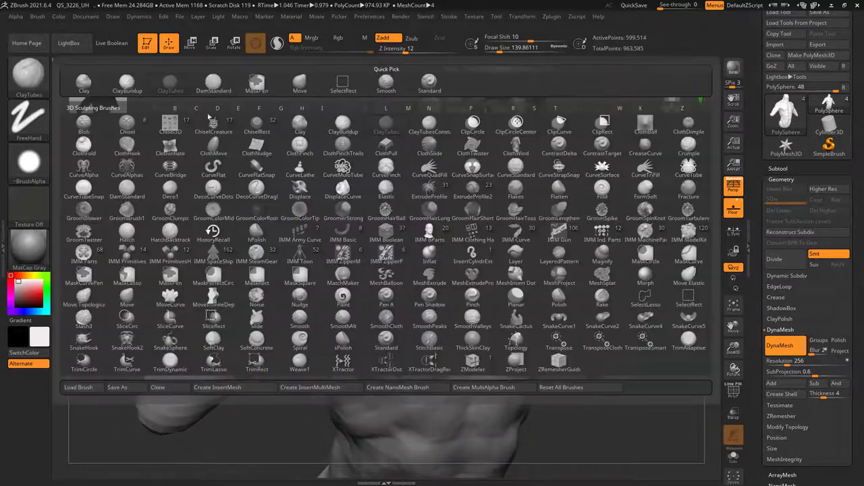
pyautogui.click(430, 84)
pyautogui.moveTo(438, 232)
pyautogui.mouseDown(button='right')
pyautogui.moveTo(402, 205)
pyautogui.moveTo(423, 210)
pyautogui.mouseUp(button='right')
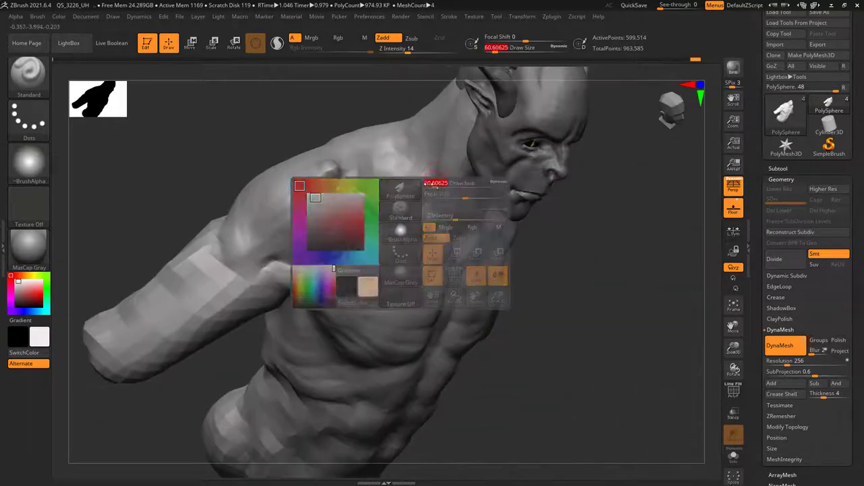
pyautogui.moveTo(437, 183); pyautogui.dragTo(420, 201, button='right')
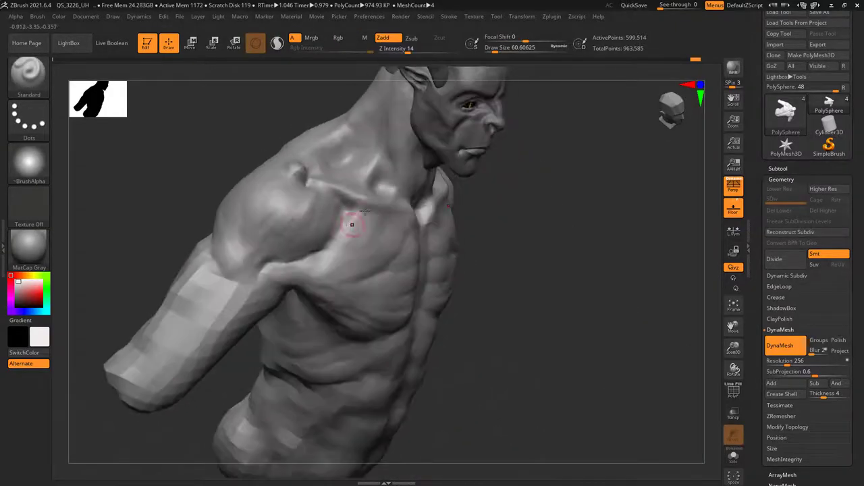
# Enlarge the Standard brush to about 73.8 and carve the sternal notch and neck base.
pyautogui.press('space')
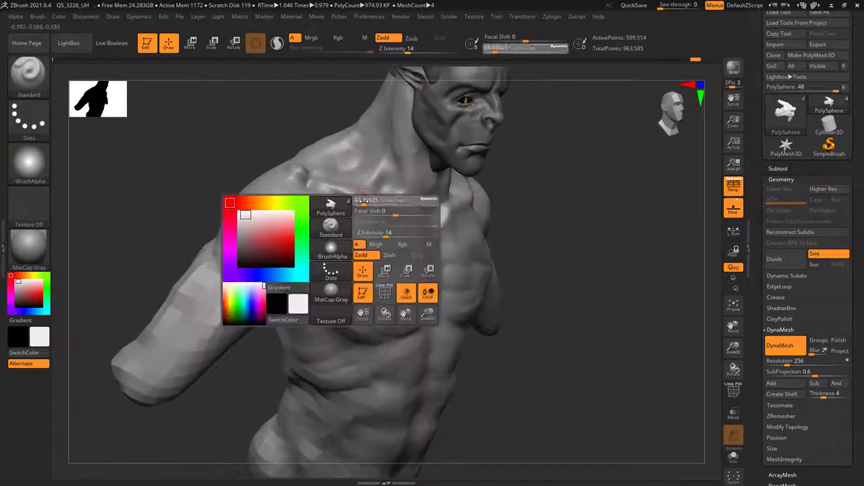
pyautogui.moveTo(352, 225)
pyautogui.mouseDown()
pyautogui.moveTo(407, 205)
pyautogui.moveTo(415, 174)
pyautogui.moveTo(398, 174)
pyautogui.moveTo(370, 229)
pyautogui.moveTo(323, 193)
pyautogui.moveTo(371, 190)
pyautogui.mouseUp()
pyautogui.press('space')
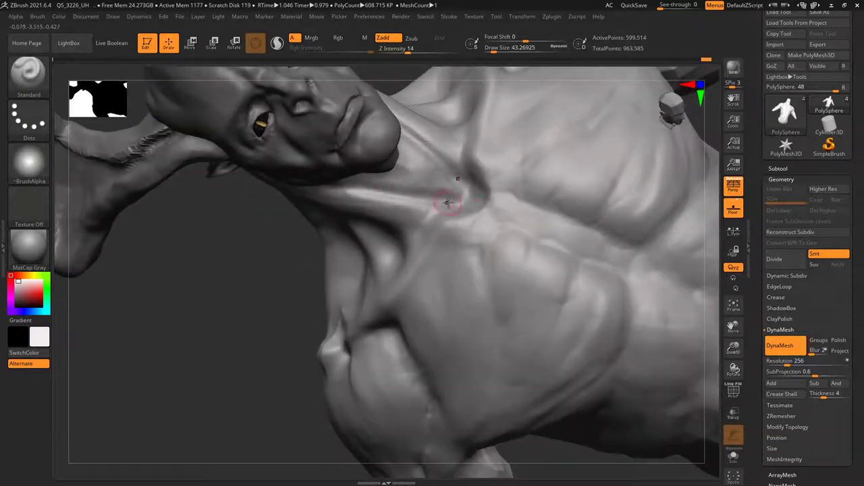
pyautogui.moveTo(447, 203); pyautogui.dragTo(386, 180)
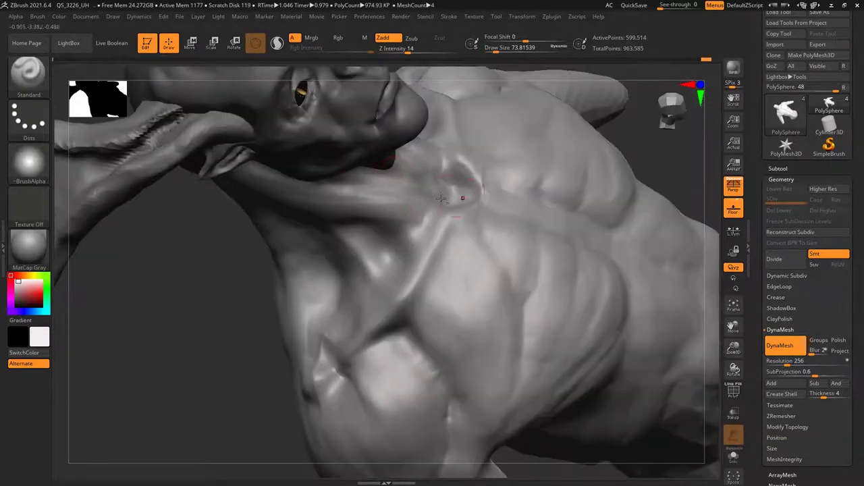
pyautogui.moveTo(441, 197); pyautogui.dragTo(388, 159)
pyautogui.moveTo(454, 196); pyautogui.dragTo(415, 173)
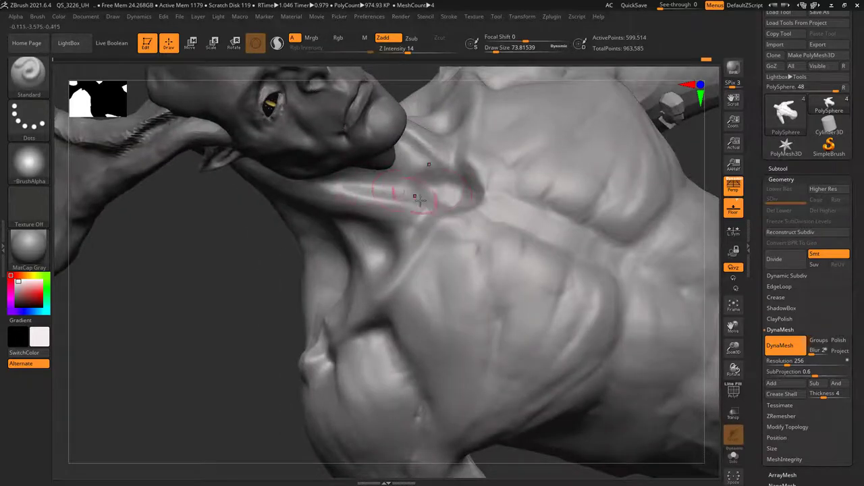
pyautogui.moveTo(419, 199)
pyautogui.mouseDown(button='right')
pyautogui.moveTo(501, 220)
pyautogui.moveTo(473, 194)
pyautogui.mouseUp(button='right')
# Shrink the brush to about 49 and refine the sternum and inner pectoral edges, Shift-smoothing.
pyautogui.moveTo(561, 223)
pyautogui.mouseDown(button='right')
pyautogui.moveTo(485, 184)
pyautogui.moveTo(521, 155)
pyautogui.mouseUp(button='right')
pyautogui.press('space')
pyautogui.moveTo(501, 183)
pyautogui.mouseDown(button='right')
pyautogui.moveTo(477, 195)
pyautogui.moveTo(491, 174)
pyautogui.moveTo(468, 170)
pyautogui.moveTo(483, 191)
pyautogui.mouseUp(button='right')
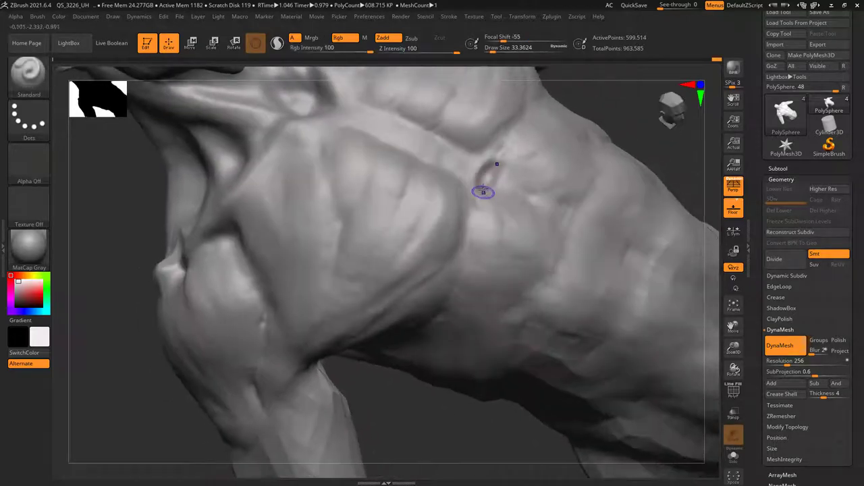
pyautogui.press('shift')
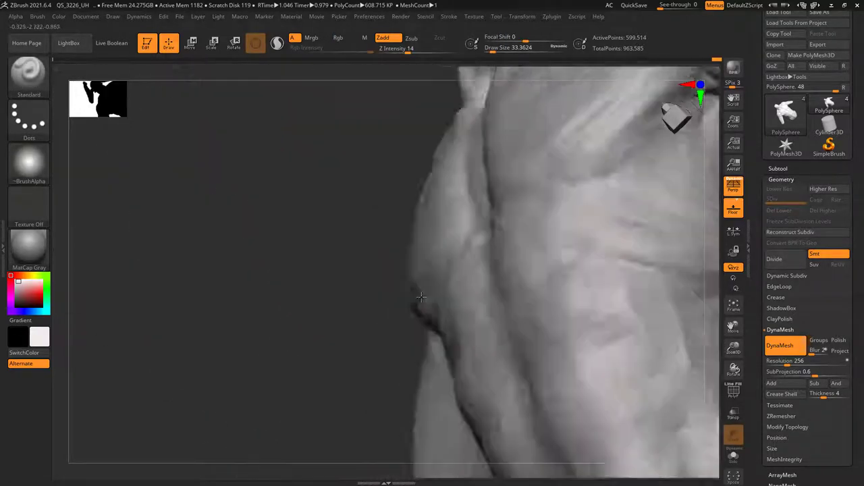
pyautogui.moveTo(471, 265); pyautogui.dragTo(455, 215, button='right')
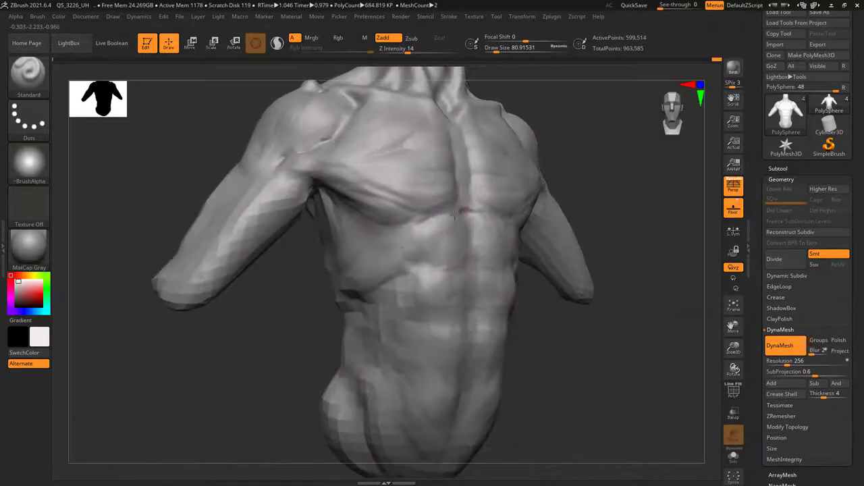
pyautogui.keyDown('shift'); pyautogui.moveTo(453, 223); pyautogui.dragTo(498, 233); pyautogui.keyUp('shift')
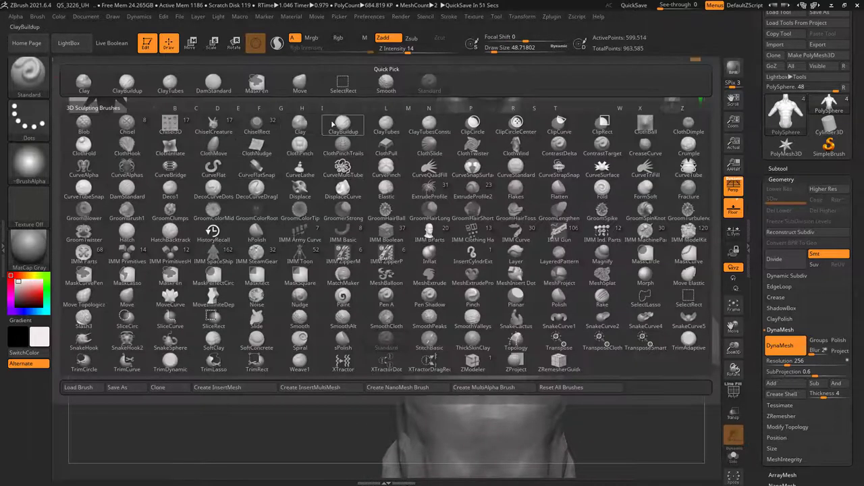
# Switch to ClayBuildup and lower its strength from 6 to 3 to 2.
pyautogui.click(335, 124)
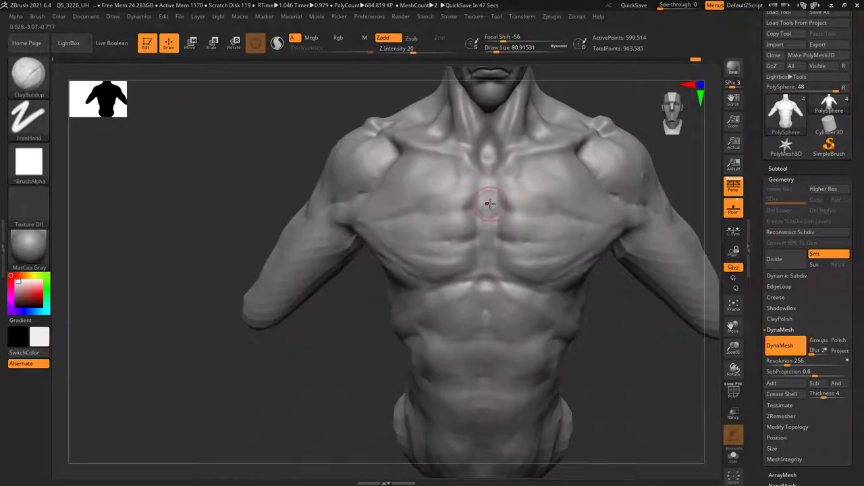
pyautogui.press('space')
pyautogui.moveTo(505, 210); pyautogui.dragTo(501, 210)
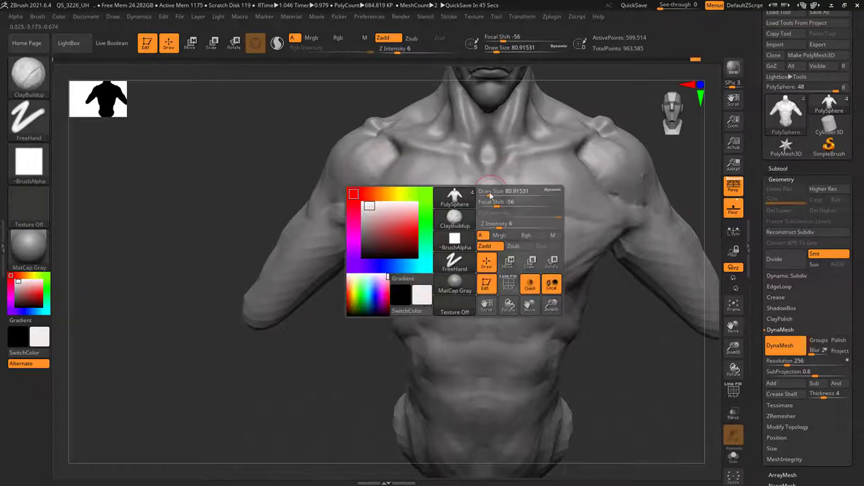
pyautogui.press('space')
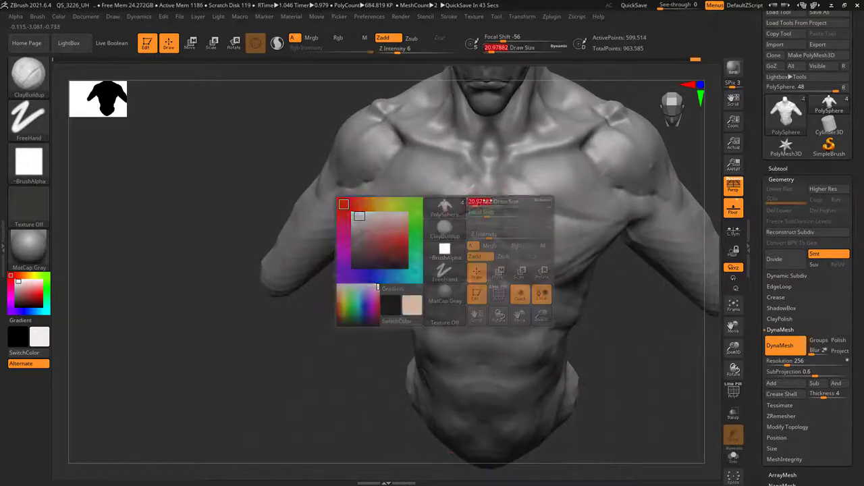
pyautogui.moveTo(490, 224)
pyautogui.mouseDown()
pyautogui.moveTo(472, 192)
pyautogui.moveTo(451, 212)
pyautogui.mouseUp()
pyautogui.press('space')
pyautogui.press('space')
pyautogui.moveTo(514, 228); pyautogui.dragTo(466, 201)
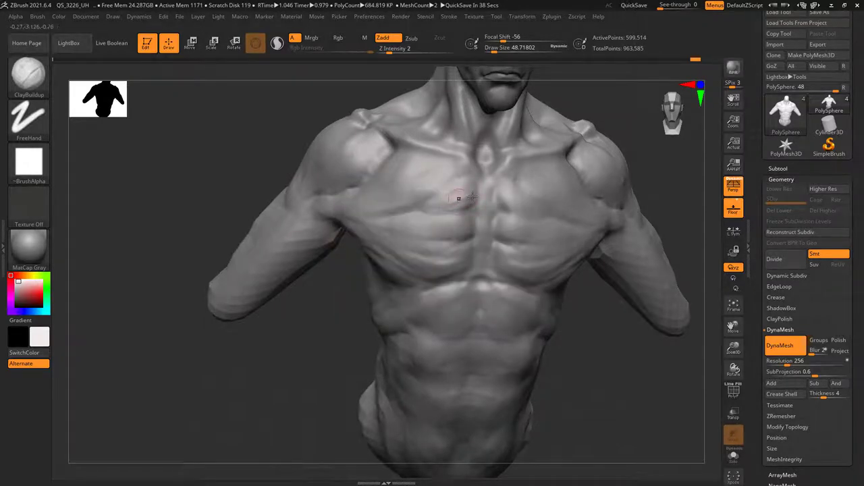
# Smooth the centre of the chest, then check it from the side and front.
pyautogui.press('shift')
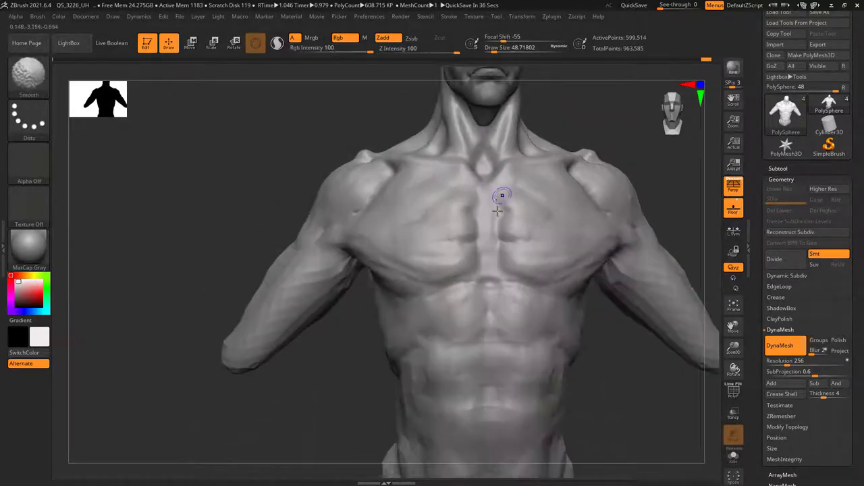
pyautogui.moveTo(447, 216); pyautogui.dragTo(492, 211, button='right')
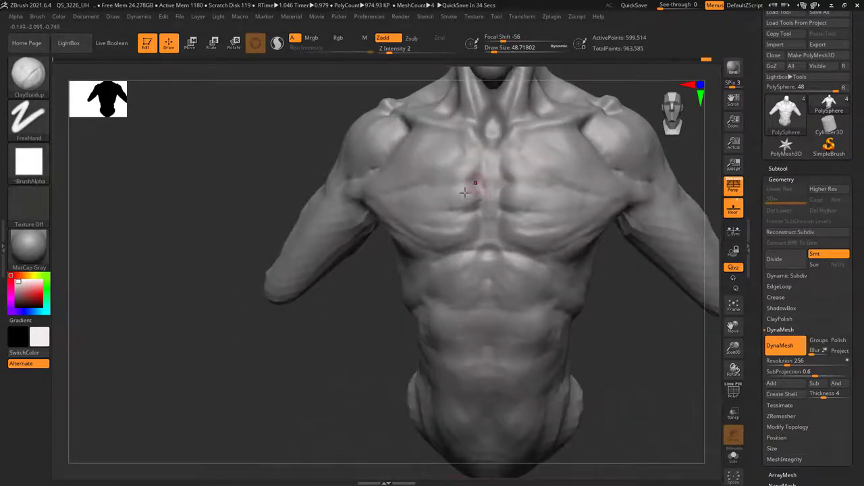
pyautogui.press('shift')
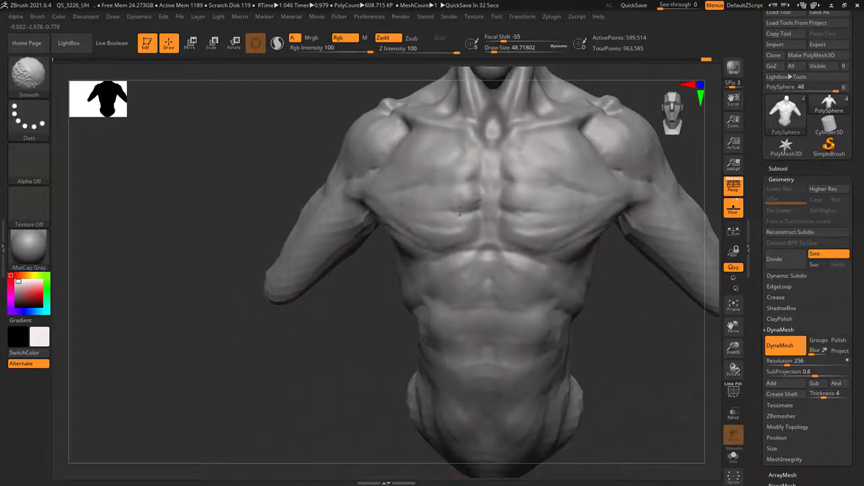
pyautogui.keyDown('ctrl'); pyautogui.moveTo(460, 211); pyautogui.dragTo(479, 216, button='right'); pyautogui.keyUp('ctrl')
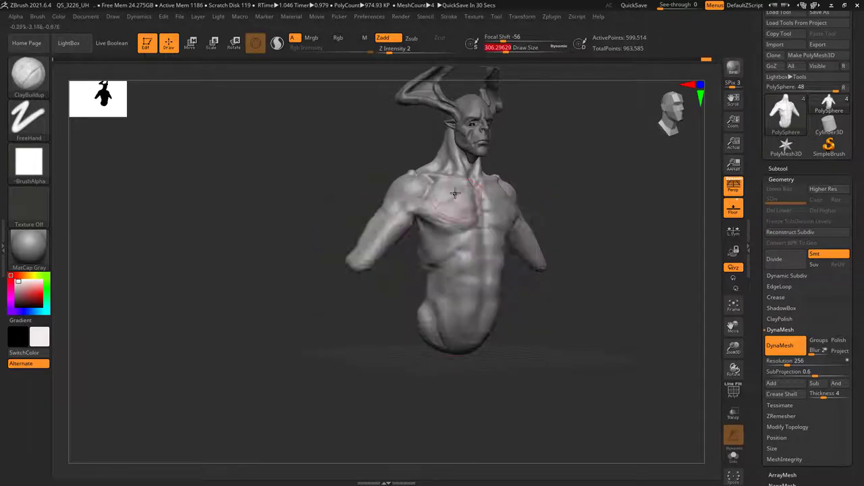
pyautogui.moveTo(459, 206)
pyautogui.keyDown('shift'); pyautogui.mouseDown()
pyautogui.moveTo(547, 208)
pyautogui.moveTo(513, 210)
pyautogui.mouseUp(); pyautogui.keyUp('shift')
pyautogui.moveTo(513, 209)
pyautogui.keyDown('ctrl'); pyautogui.mouseDown(button='right')
pyautogui.moveTo(492, 183)
pyautogui.moveTo(472, 192)
pyautogui.moveTo(444, 174)
pyautogui.moveTo(335, 213)
pyautogui.mouseUp(button='right'); pyautogui.keyUp('ctrl')
# Return to ClayBuildup (BC) on the chest and turn the bust to view its back.
pyautogui.press('space')
pyautogui.press('b')
pyautogui.press('c')
pyautogui.press('b')
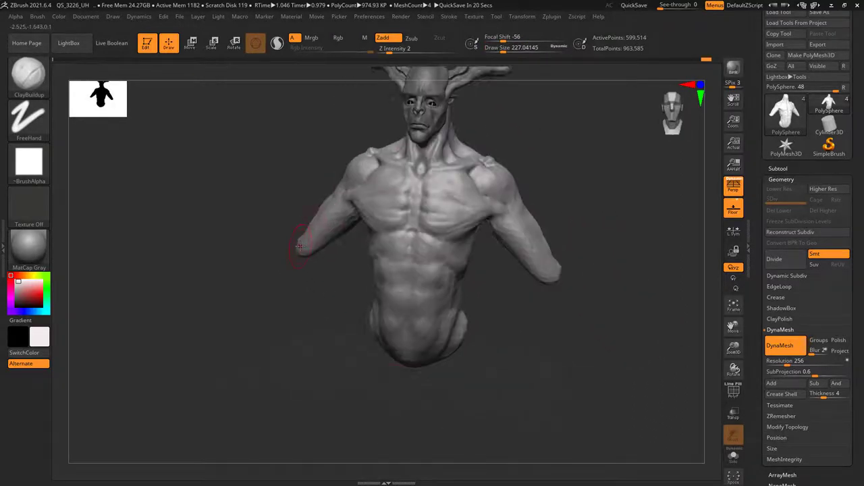
pyautogui.moveTo(228, 301); pyautogui.dragTo(395, 247, button='right')
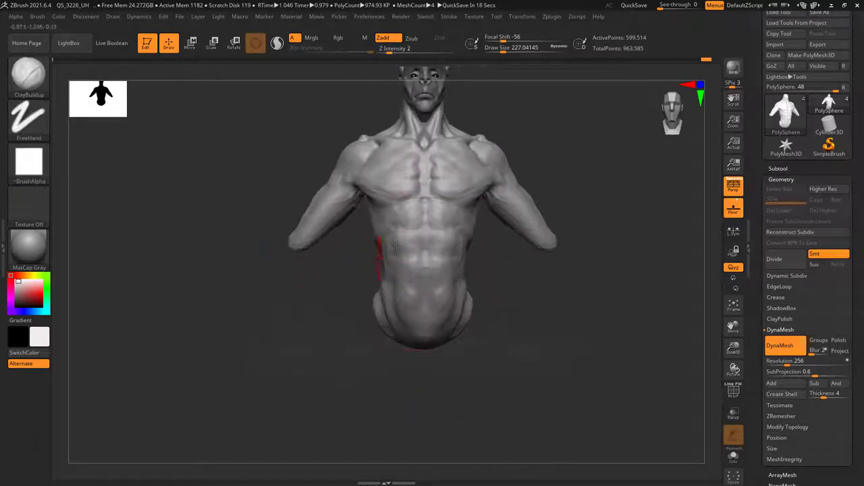
pyautogui.moveTo(357, 269); pyautogui.dragTo(390, 225, button='right')
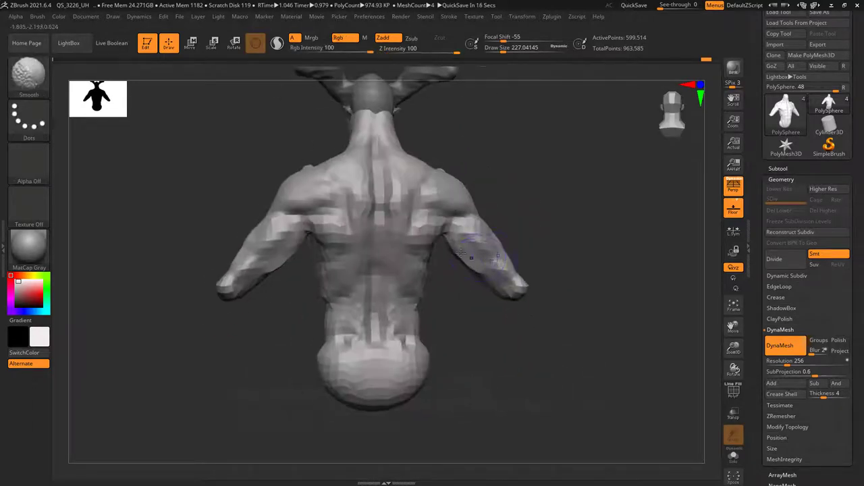
# Frame the whole bust and reorient the view onto the upper back.
pyautogui.moveTo(420, 168); pyautogui.dragTo(438, 245, button='right')
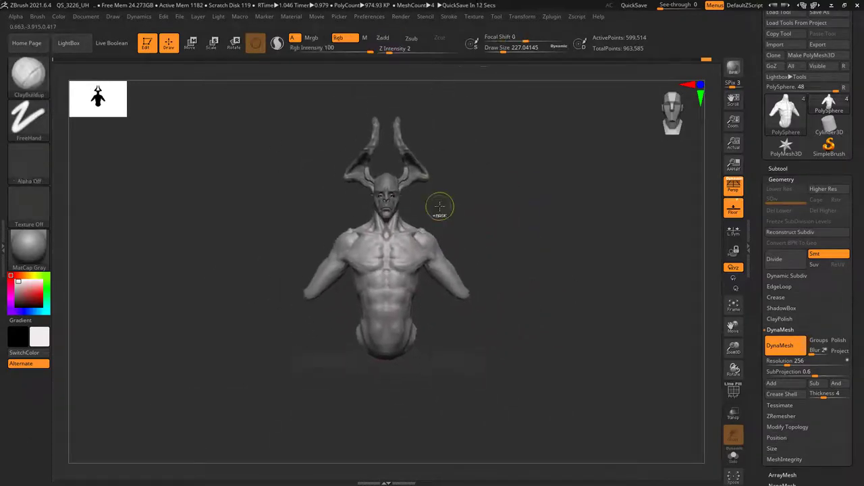
pyautogui.moveTo(440, 207)
pyautogui.keyDown('ctrl'); pyautogui.mouseDown(button='right')
pyautogui.moveTo(456, 295)
pyautogui.moveTo(415, 218)
pyautogui.mouseUp(button='right'); pyautogui.keyUp('ctrl')
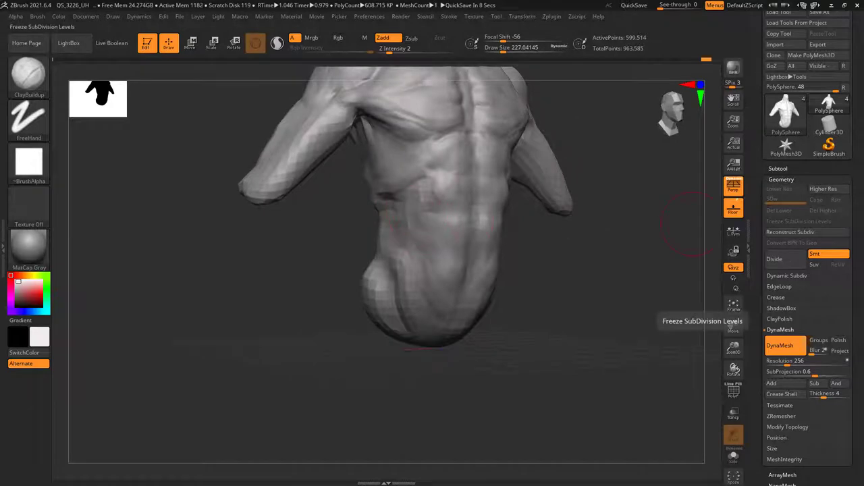
pyautogui.click(733, 305)
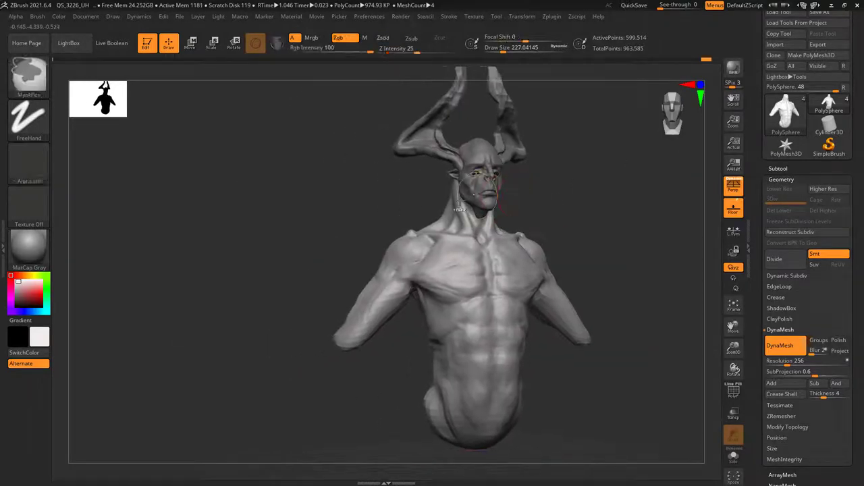
pyautogui.moveTo(439, 202)
pyautogui.mouseDown(button='right')
pyautogui.moveTo(474, 191)
pyautogui.moveTo(484, 197)
pyautogui.moveTo(478, 239)
pyautogui.moveTo(468, 235)
pyautogui.moveTo(478, 228)
pyautogui.mouseUp(button='right')
# Undo the upper-back crease, shrink the brush to about 67, and open the brush library.
pyautogui.press('space')
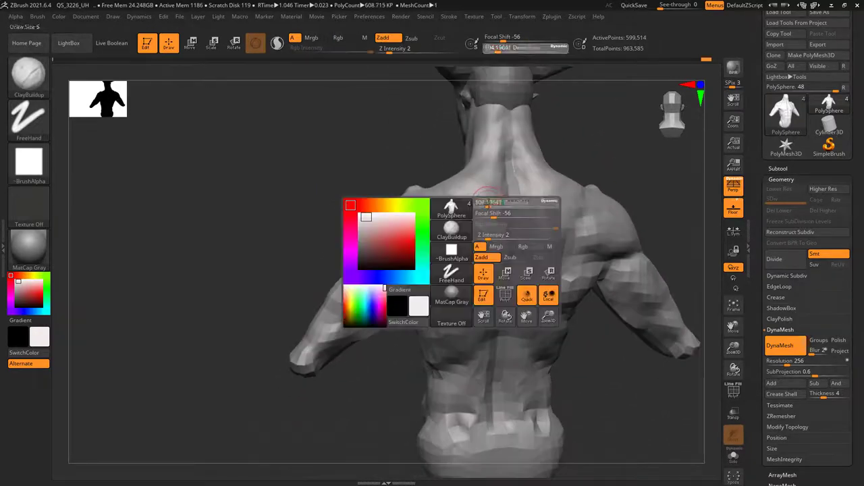
pyautogui.hotkey('ctrl', 'z')
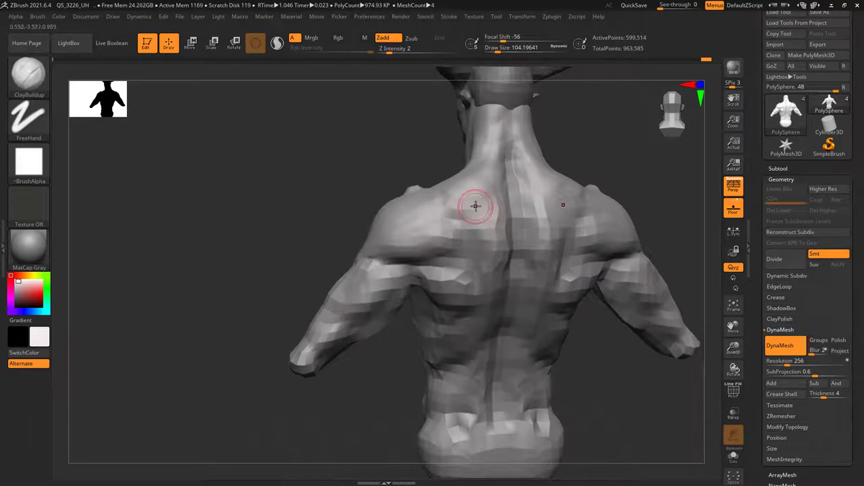
pyautogui.press('space')
pyautogui.keyDown('ctrl'); pyautogui.moveTo(476, 206); pyautogui.dragTo(422, 192, button='right'); pyautogui.keyUp('ctrl')
pyautogui.click(47, 81)
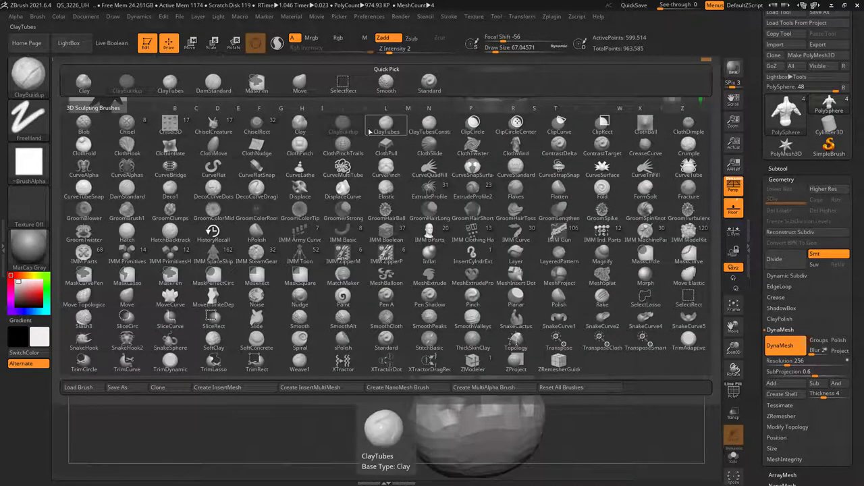
# Build up the upper back with ClayTubes, resizing from about 160 to 113 to 74.
pyautogui.click(389, 129)
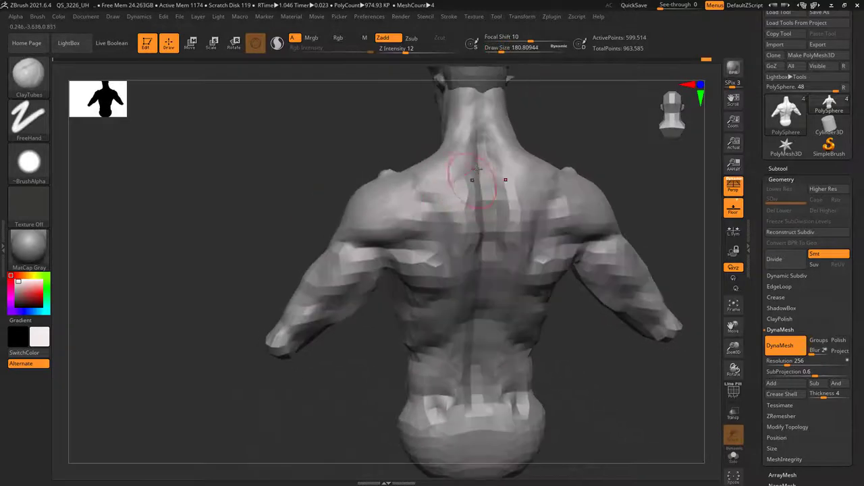
pyautogui.moveTo(461, 186); pyautogui.dragTo(429, 177, button='right')
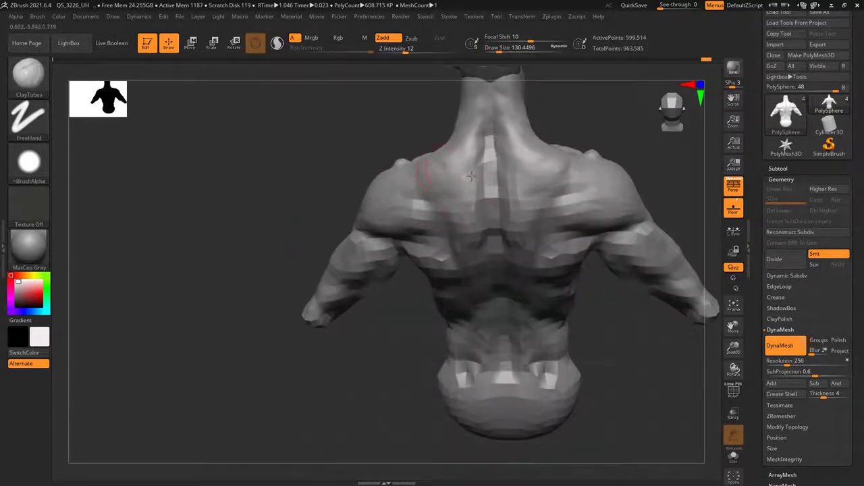
pyautogui.press('space')
pyautogui.moveTo(378, 243); pyautogui.dragTo(443, 197, button='right')
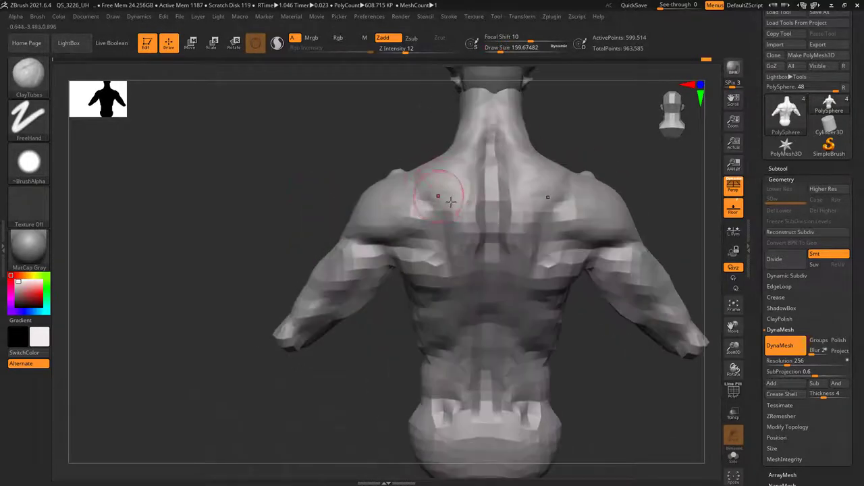
pyautogui.press('space')
pyautogui.moveTo(474, 225)
pyautogui.mouseDown(button='right')
pyautogui.moveTo(466, 169)
pyautogui.moveTo(414, 141)
pyautogui.mouseUp(button='right')
pyautogui.press('space')
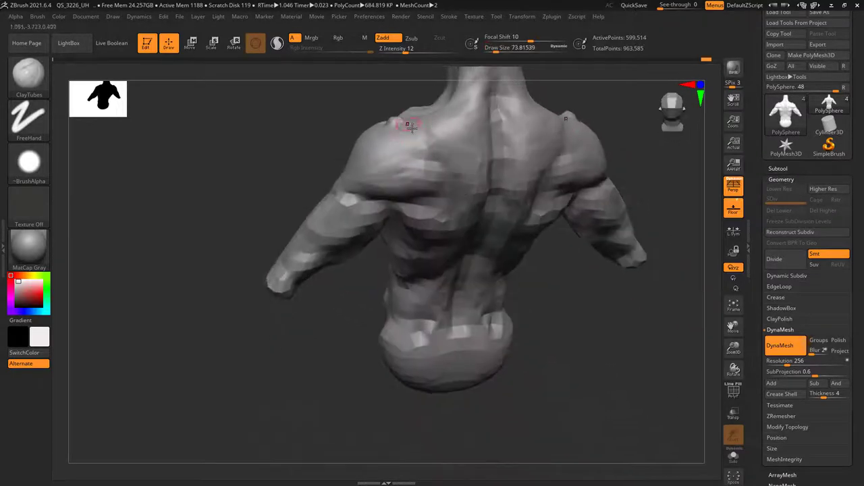
pyautogui.moveTo(445, 211); pyautogui.dragTo(448, 183, button='right')
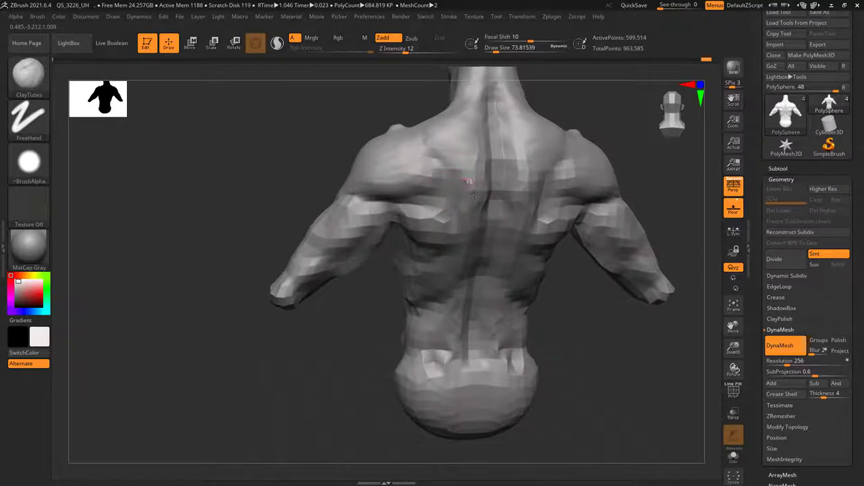
# Switch to the Standard brush with Dots stroke (BST) and sculpt the back from lower angles.
pyautogui.press('b')
pyautogui.press('s')
pyautogui.press('t')
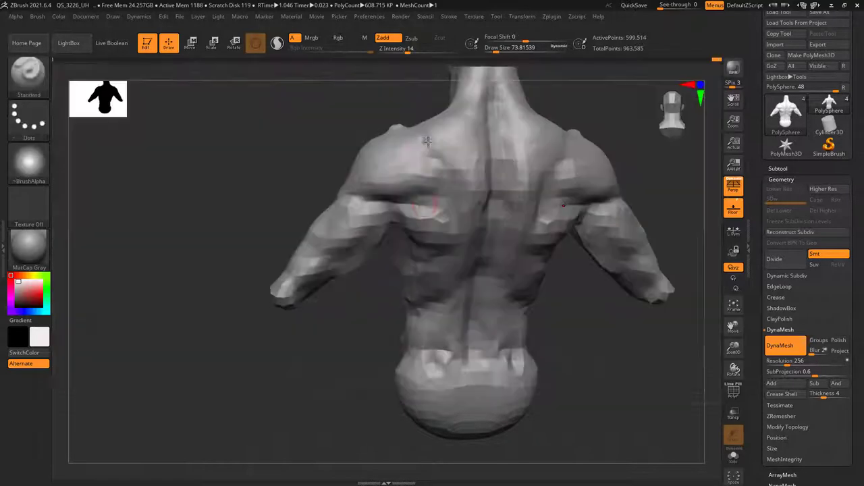
pyautogui.moveTo(467, 171); pyautogui.dragTo(451, 188, button='right')
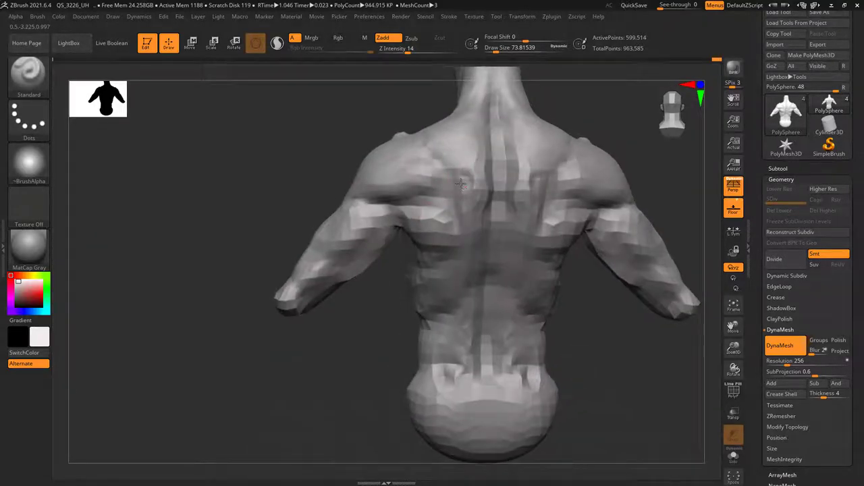
pyautogui.moveTo(440, 196); pyautogui.dragTo(462, 215, button='right')
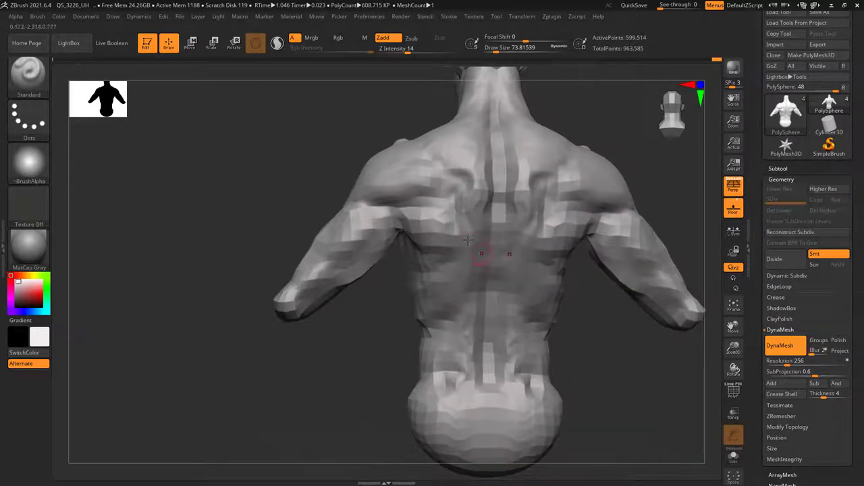
# Sculpt the upper back toward the neck, moving from ClayTubes to Standard with Dots.
pyautogui.press('b')
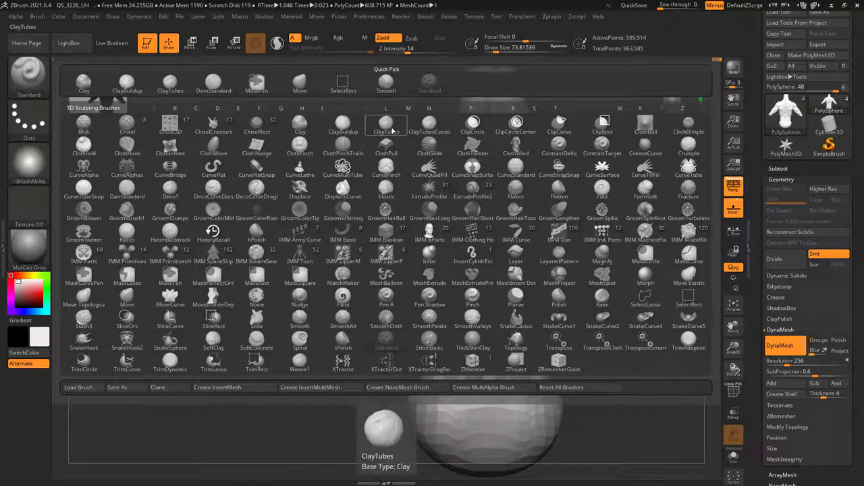
pyautogui.click(386, 124)
pyautogui.moveTo(425, 152)
pyautogui.mouseDown(button='right')
pyautogui.moveTo(485, 211)
pyautogui.moveTo(486, 189)
pyautogui.mouseUp(button='right')
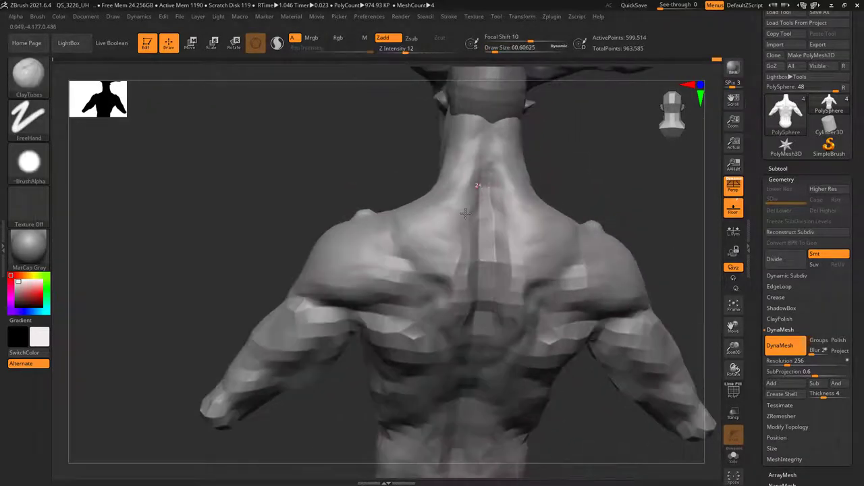
pyautogui.moveTo(491, 232); pyautogui.dragTo(490, 189, button='right')
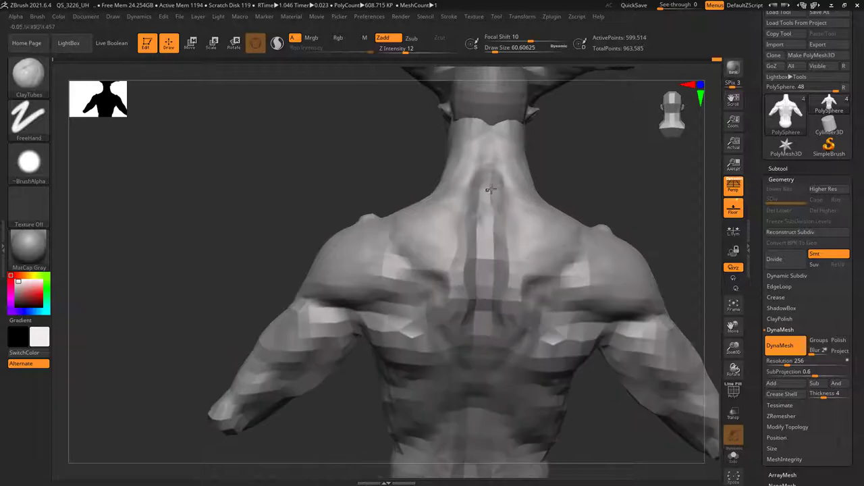
pyautogui.click(28, 74)
pyautogui.click(429, 86)
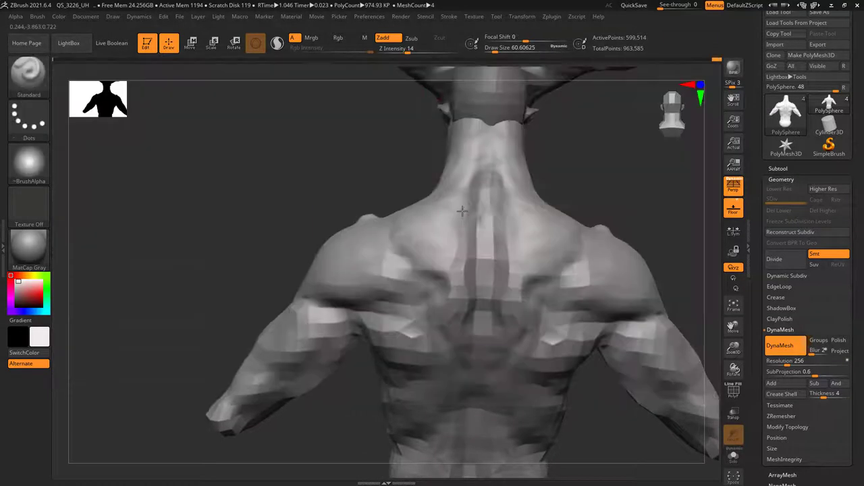
pyautogui.press('space')
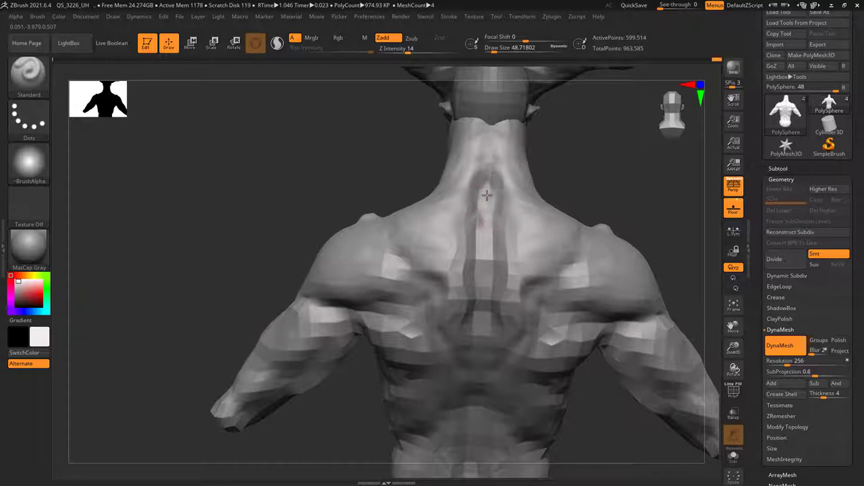
pyautogui.moveTo(483, 199)
pyautogui.mouseDown(button='right')
pyautogui.moveTo(490, 193)
pyautogui.moveTo(476, 128)
pyautogui.moveTo(479, 171)
pyautogui.mouseUp(button='right')
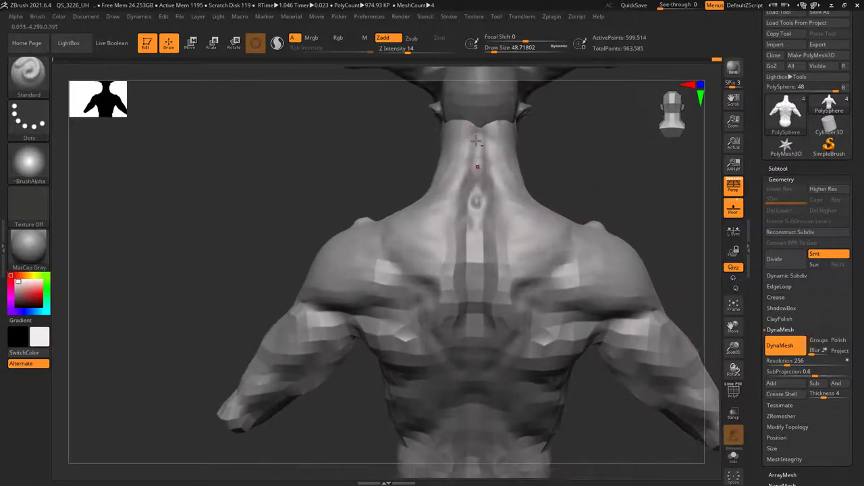
pyautogui.moveTo(477, 140); pyautogui.dragTo(481, 154, button='right')
# Switch back to ClayTubes (BCT) and sculpt from a straight back view.
pyautogui.press('space')
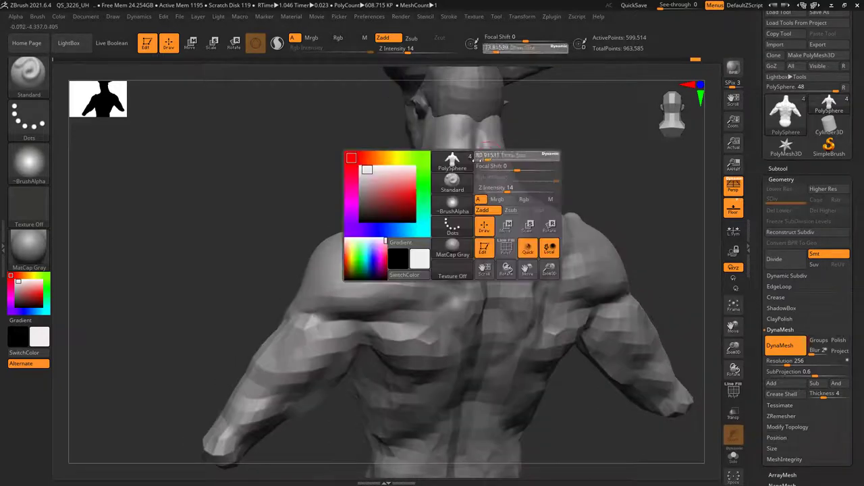
pyautogui.press('b')
pyautogui.press('c')
pyautogui.press('t')
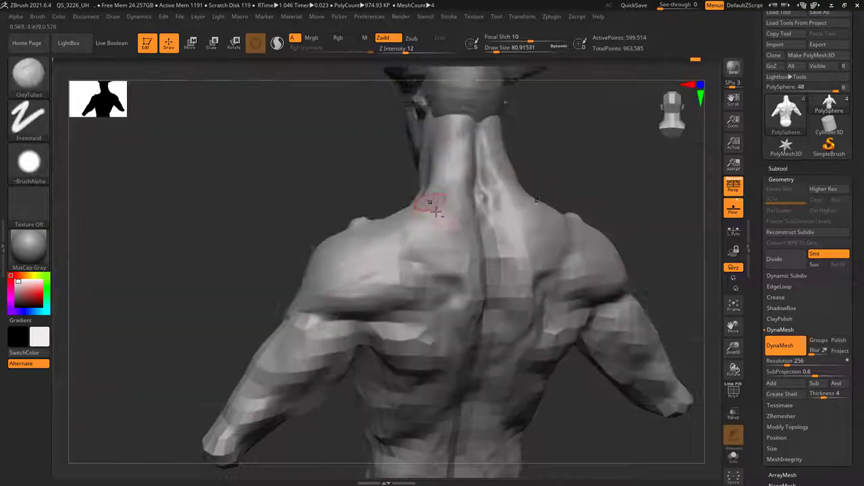
pyautogui.moveTo(436, 211); pyautogui.dragTo(443, 152, button='right')
# Deepen the spine groove, varying brush size between about 43 and 140, ending near 104.
pyautogui.press('space')
pyautogui.press('s')
pyautogui.press('space')
pyautogui.press('space')
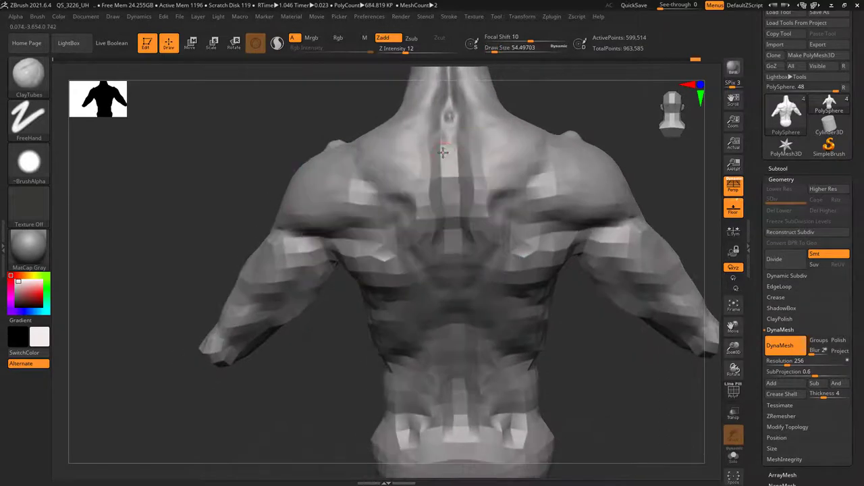
pyautogui.press('space')
pyautogui.moveTo(443, 150); pyautogui.dragTo(436, 123)
pyautogui.press('space')
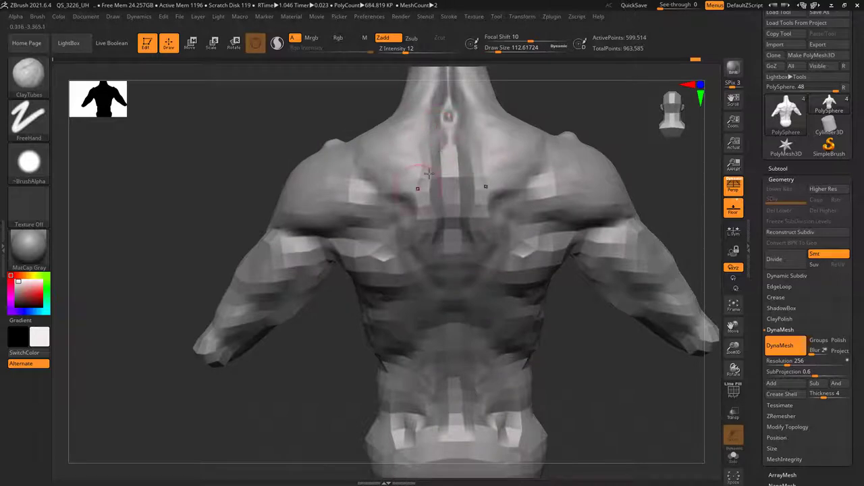
pyautogui.press('space')
pyautogui.moveTo(417, 200)
pyautogui.mouseDown()
pyautogui.moveTo(410, 197)
pyautogui.moveTo(424, 124)
pyautogui.mouseUp()
pyautogui.press('space')
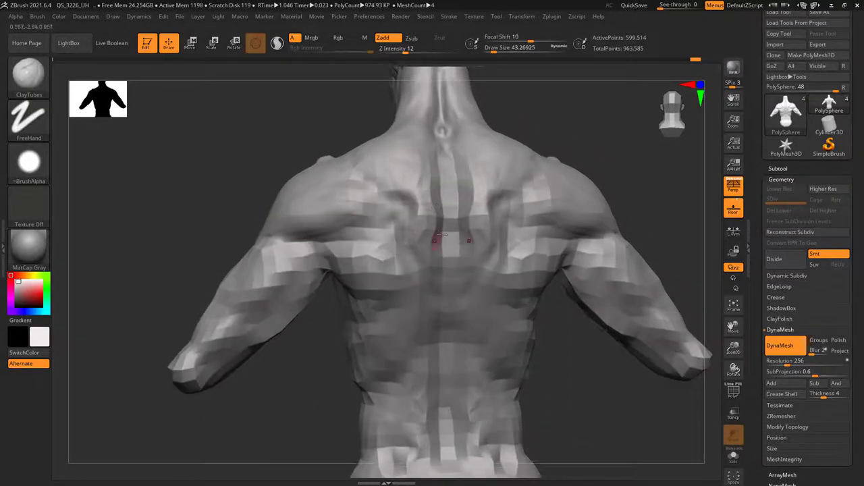
pyautogui.press('space')
pyautogui.moveTo(434, 240); pyautogui.dragTo(433, 142)
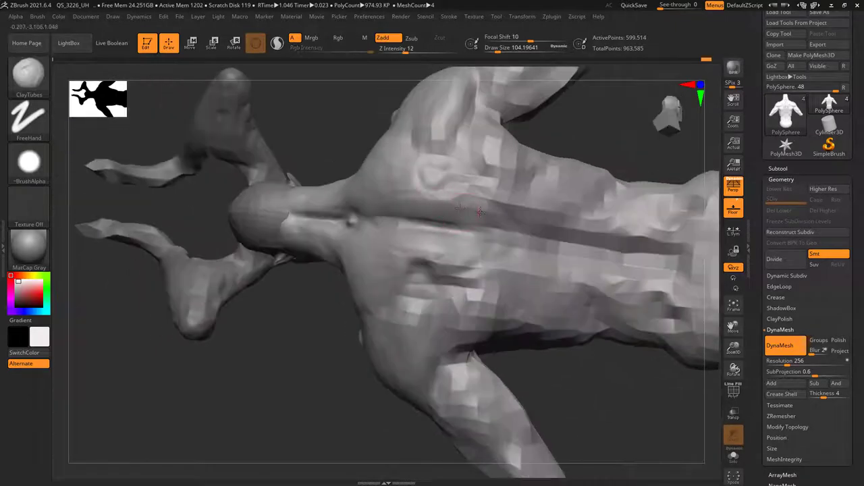
# Shrink ClayTubes to about 67 and smooth the trapezius tops from a top-down view.
pyautogui.moveTo(516, 218); pyautogui.dragTo(464, 194)
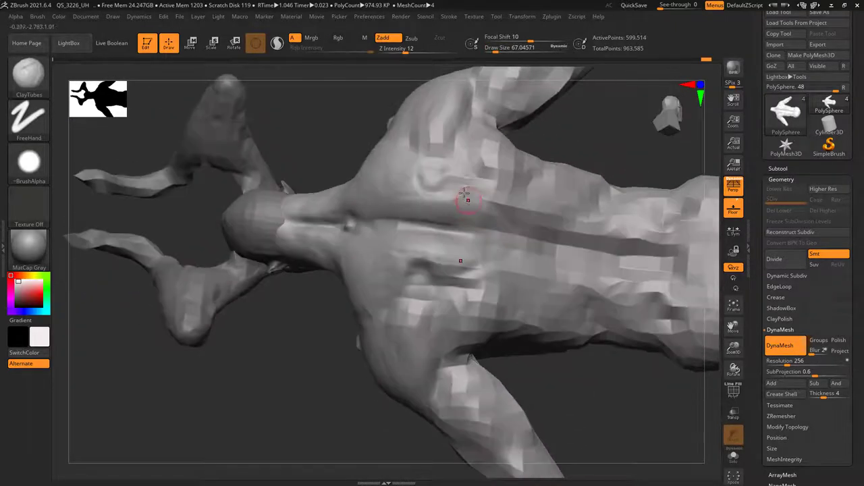
pyautogui.moveTo(485, 222); pyautogui.dragTo(419, 213)
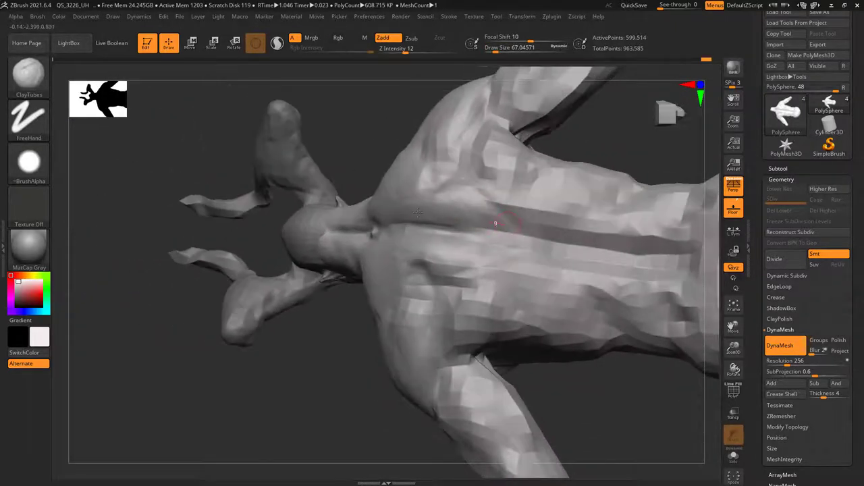
pyautogui.moveTo(420, 213)
pyautogui.mouseDown(button='right')
pyautogui.moveTo(498, 225)
pyautogui.moveTo(417, 206)
pyautogui.moveTo(482, 222)
pyautogui.moveTo(462, 172)
pyautogui.mouseUp(button='right')
pyautogui.press('shift')
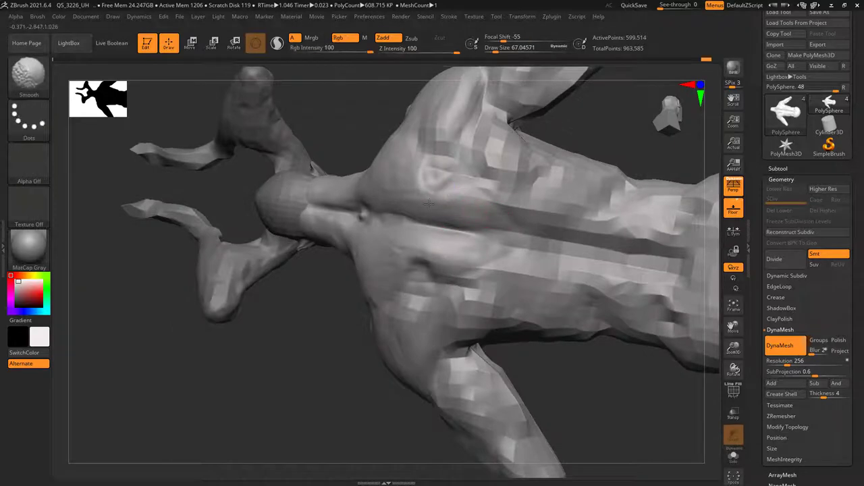
pyautogui.moveTo(400, 188)
pyautogui.keyDown('shift'); pyautogui.mouseDown(button='right')
pyautogui.moveTo(385, 222)
pyautogui.moveTo(394, 203)
pyautogui.moveTo(388, 193)
pyautogui.mouseUp(button='right'); pyautogui.keyUp('shift')
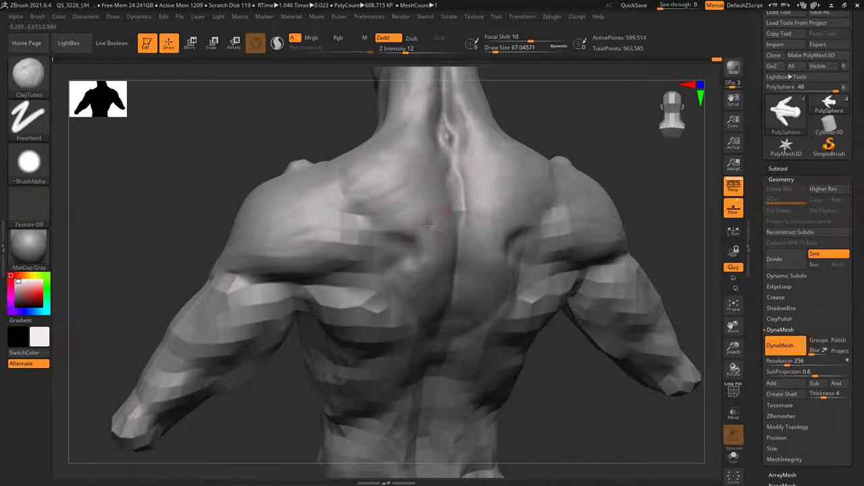
# Smooth the upper back from straight and three-quarter views, shrinking ClayTubes to about 74.
pyautogui.keyDown('shift'); pyautogui.moveTo(427, 223); pyautogui.dragTo(440, 194, button='right'); pyautogui.keyUp('shift')
pyautogui.moveTo(428, 130)
pyautogui.keyDown('alt'); pyautogui.mouseDown(button='right')
pyautogui.moveTo(381, 192)
pyautogui.moveTo(357, 164)
pyautogui.moveTo(385, 142)
pyautogui.moveTo(399, 174)
pyautogui.moveTo(382, 193)
pyautogui.moveTo(407, 157)
pyautogui.mouseUp(button='right'); pyautogui.keyUp('alt')
pyautogui.press('space')
pyautogui.press('space')
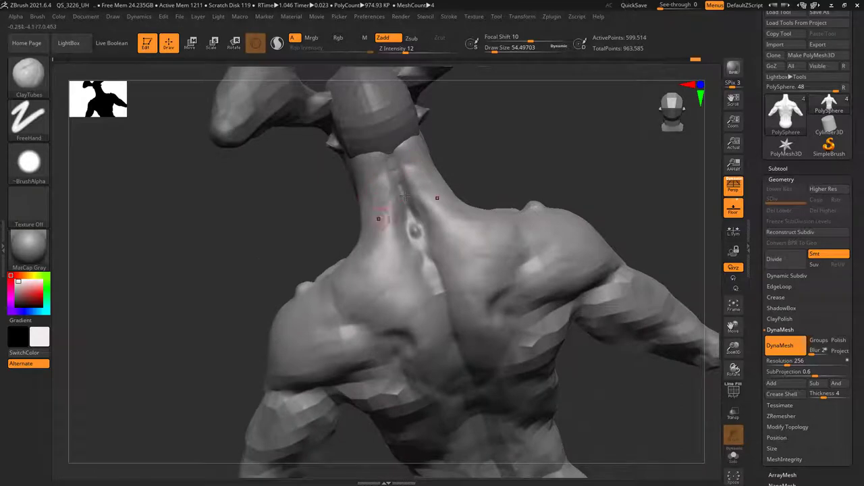
pyautogui.moveTo(411, 213); pyautogui.dragTo(395, 203, button='right')
pyautogui.press('shift')
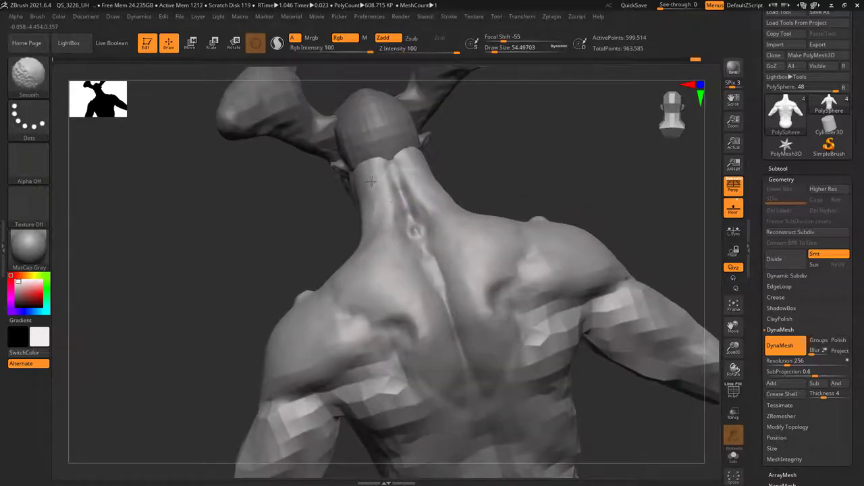
pyautogui.moveTo(366, 249); pyautogui.dragTo(369, 241, button='right')
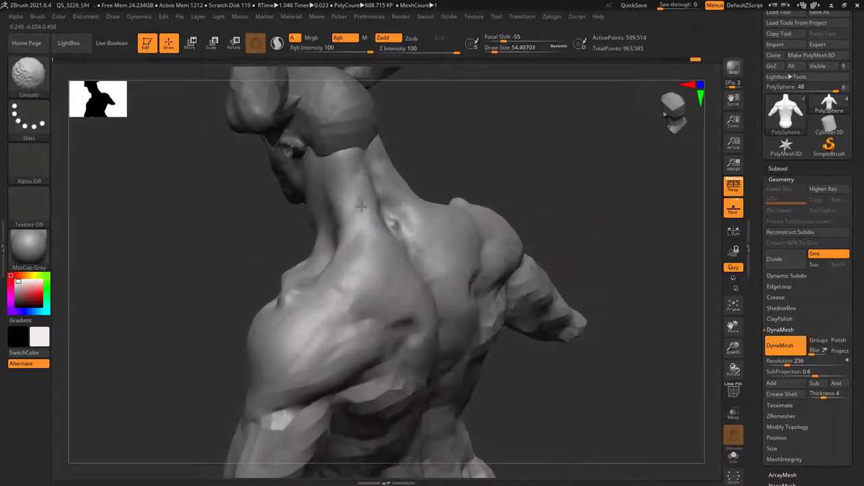
pyautogui.moveTo(355, 201)
pyautogui.keyDown('shift'); pyautogui.mouseDown(button='right')
pyautogui.moveTo(396, 199)
pyautogui.moveTo(376, 227)
pyautogui.mouseUp(button='right'); pyautogui.keyUp('shift')
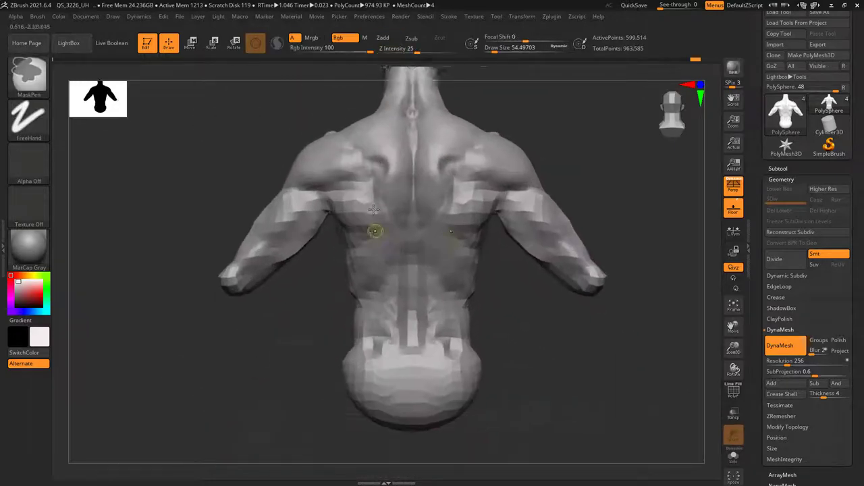
pyautogui.press('space')
pyautogui.moveTo(379, 161); pyautogui.dragTo(416, 185, button='right')
pyautogui.press('space')
pyautogui.press('space')
pyautogui.moveTo(416, 183); pyautogui.dragTo(420, 187)
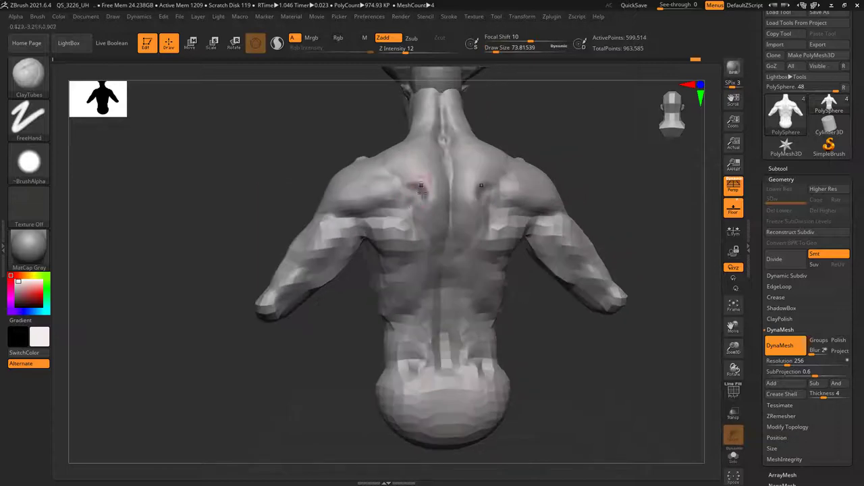
pyautogui.moveTo(405, 214); pyautogui.dragTo(382, 207, button='right')
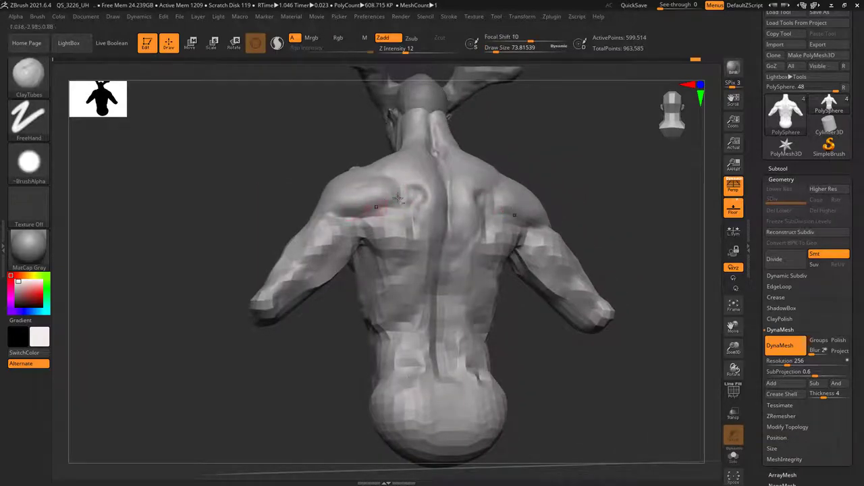
pyautogui.moveTo(399, 181)
pyautogui.keyDown('shift'); pyautogui.mouseDown(button='right')
pyautogui.moveTo(470, 217)
pyautogui.moveTo(410, 199)
pyautogui.mouseUp(button='right'); pyautogui.keyUp('shift')
# Enlarge ClayTubes to about 130 and build up the back muscles beside the spine.
pyautogui.press('space')
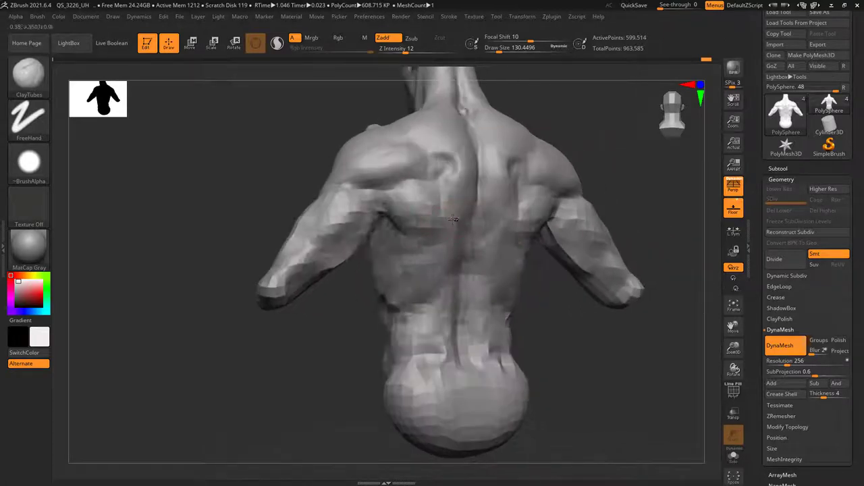
pyautogui.press('space')
pyautogui.moveTo(451, 218)
pyautogui.mouseDown(button='right')
pyautogui.moveTo(425, 191)
pyautogui.moveTo(469, 247)
pyautogui.moveTo(496, 203)
pyautogui.mouseUp(button='right')
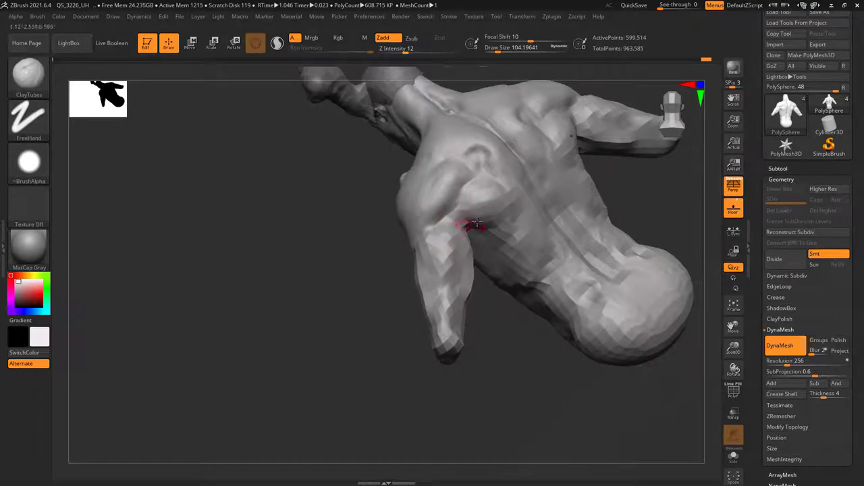
pyautogui.moveTo(502, 183); pyautogui.dragTo(472, 169, button='right')
pyautogui.press('space')
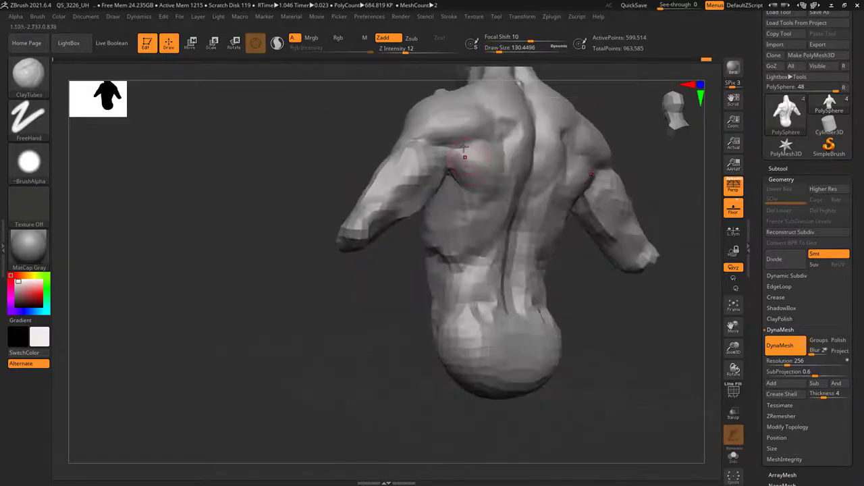
pyautogui.press('space')
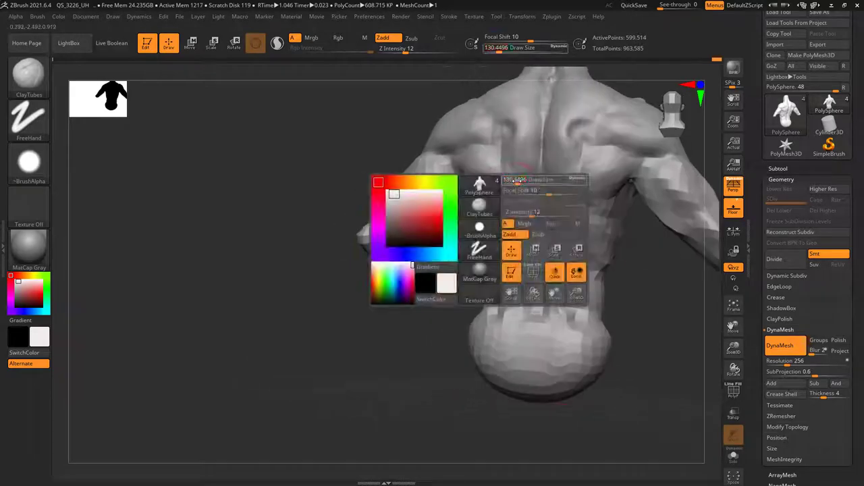
pyautogui.moveTo(505, 195); pyautogui.dragTo(462, 146, button='right')
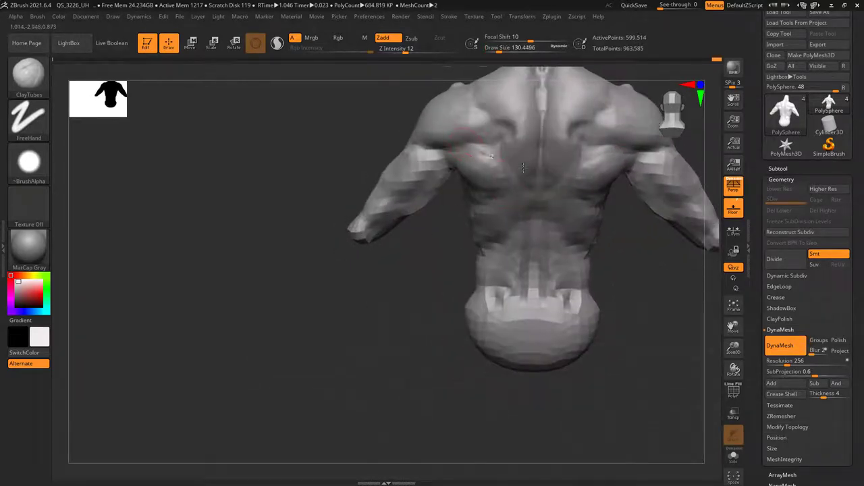
pyautogui.moveTo(521, 167); pyautogui.dragTo(443, 158, button='right')
pyautogui.press('space')
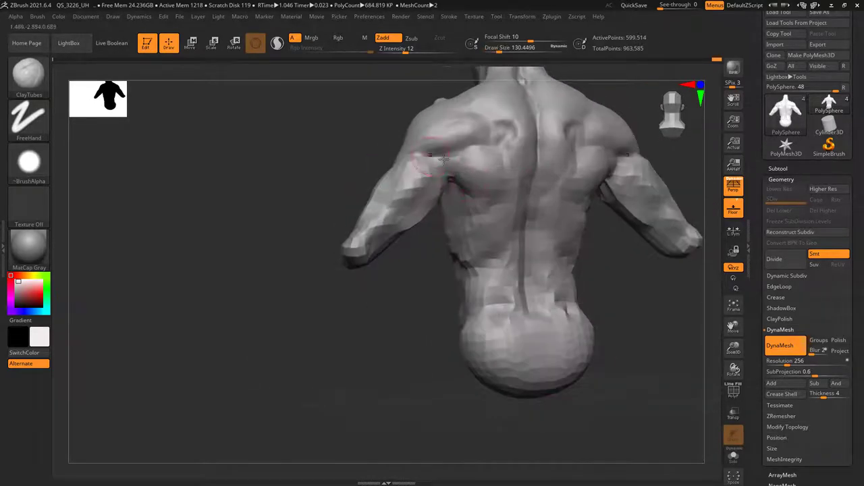
pyautogui.moveTo(512, 208); pyautogui.dragTo(443, 190, button='right')
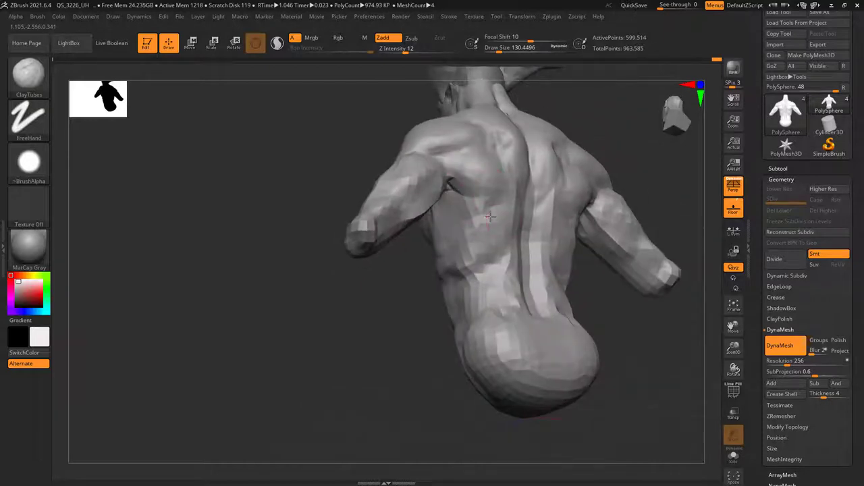
# Sculpt the lower back along the base of the spine, checking from above, below and sides.
pyautogui.moveTo(489, 217); pyautogui.dragTo(532, 202, button='right')
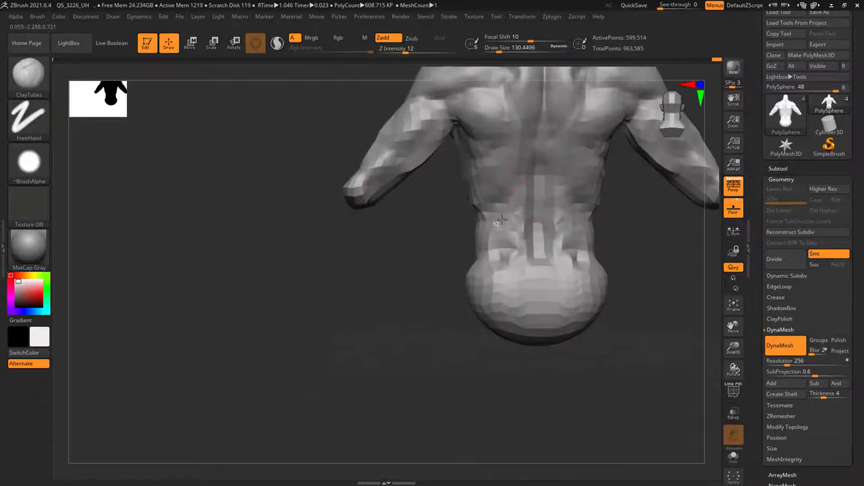
pyautogui.moveTo(493, 236); pyautogui.dragTo(439, 143, button='right')
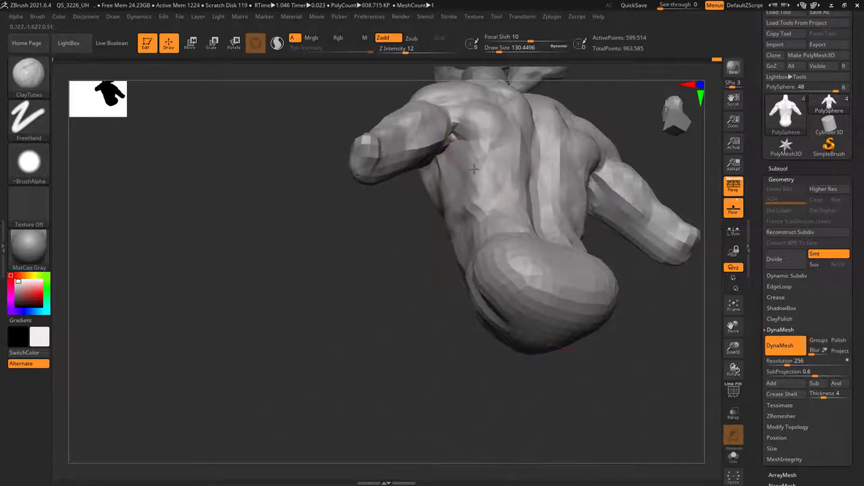
pyautogui.moveTo(473, 169); pyautogui.dragTo(476, 171, button='right')
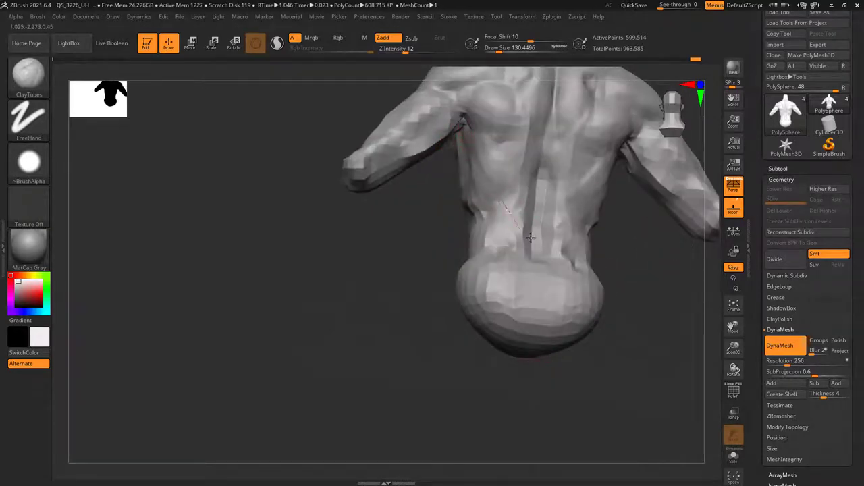
pyautogui.moveTo(531, 237)
pyautogui.mouseDown(button='right')
pyautogui.moveTo(514, 182)
pyautogui.moveTo(558, 173)
pyautogui.mouseUp(button='right')
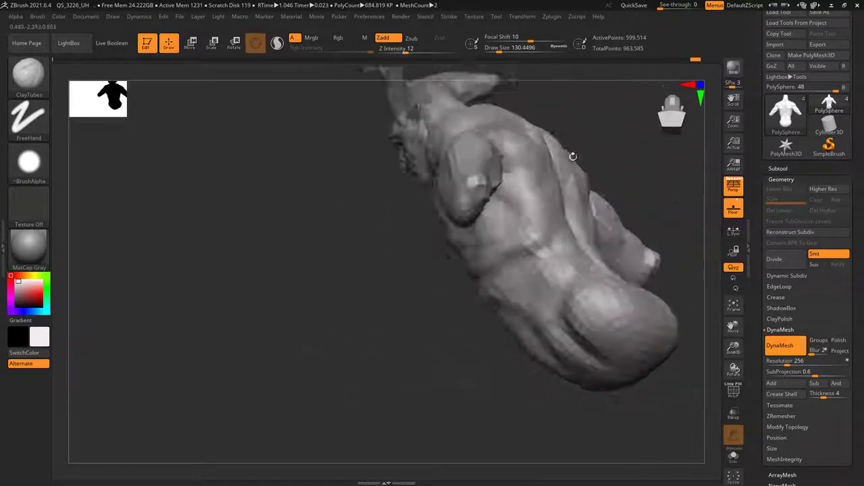
pyautogui.moveTo(533, 205); pyautogui.dragTo(468, 214, button='right')
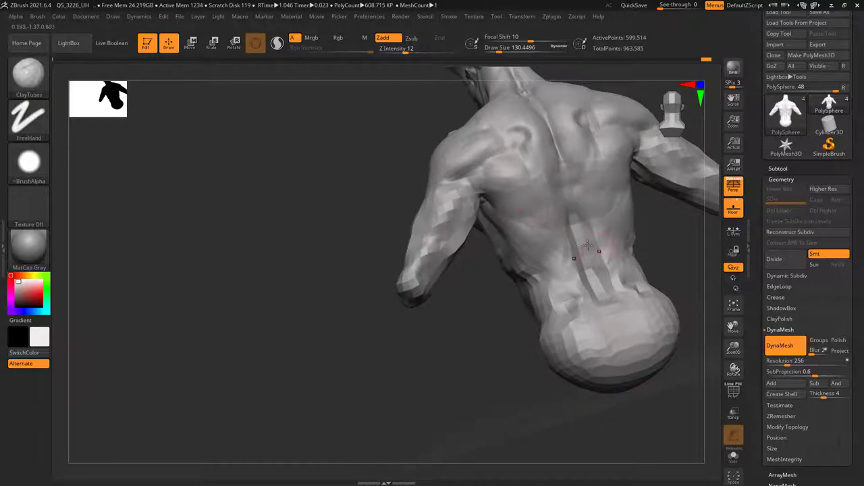
pyautogui.moveTo(533, 213)
pyautogui.mouseDown(button='right')
pyautogui.moveTo(498, 181)
pyautogui.moveTo(494, 154)
pyautogui.mouseUp(button='right')
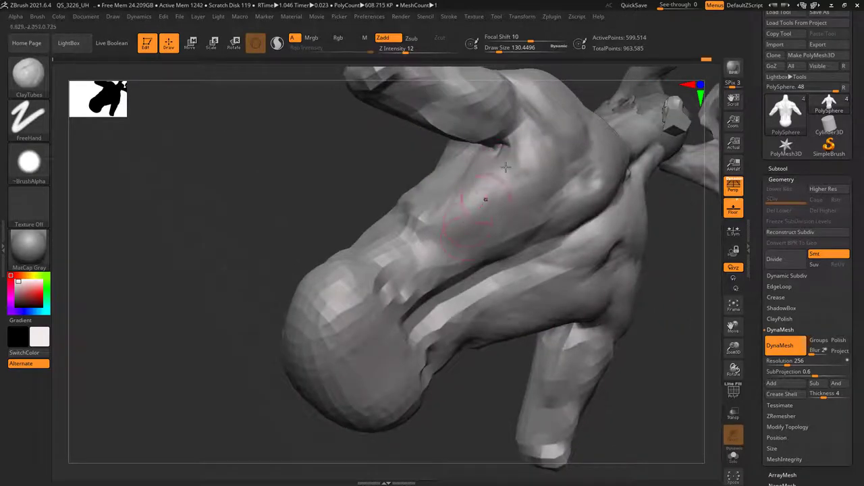
pyautogui.moveTo(501, 243)
pyautogui.mouseDown(button='right')
pyautogui.moveTo(520, 187)
pyautogui.moveTo(532, 240)
pyautogui.mouseUp(button='right')
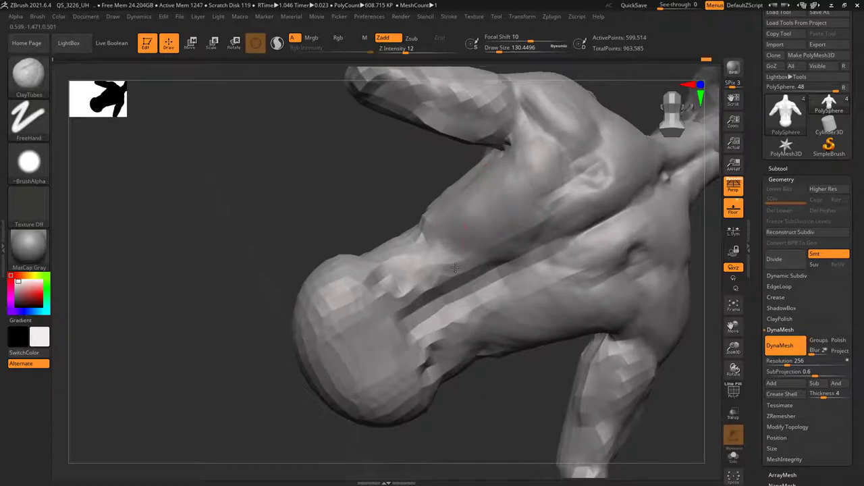
pyautogui.moveTo(454, 268); pyautogui.dragTo(436, 183, button='right')
pyautogui.moveTo(481, 212); pyautogui.dragTo(477, 186, button='right')
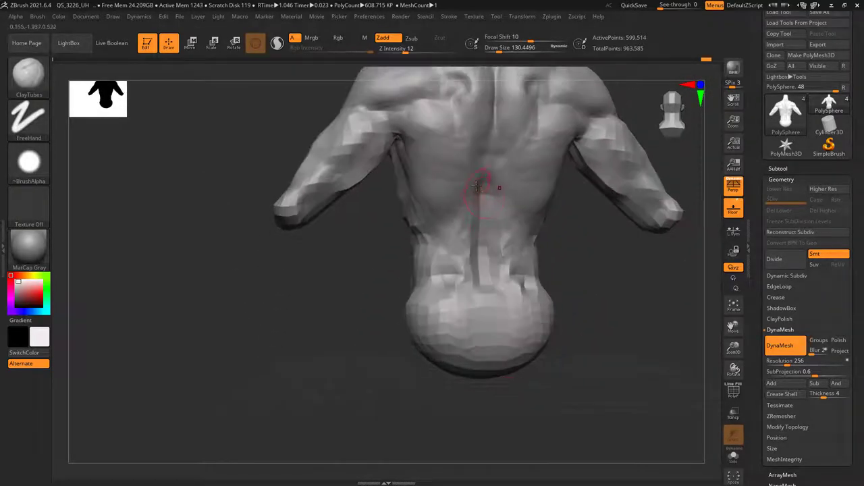
pyautogui.moveTo(456, 278)
pyautogui.mouseDown(button='right')
pyautogui.moveTo(462, 232)
pyautogui.moveTo(442, 183)
pyautogui.mouseUp(button='right')
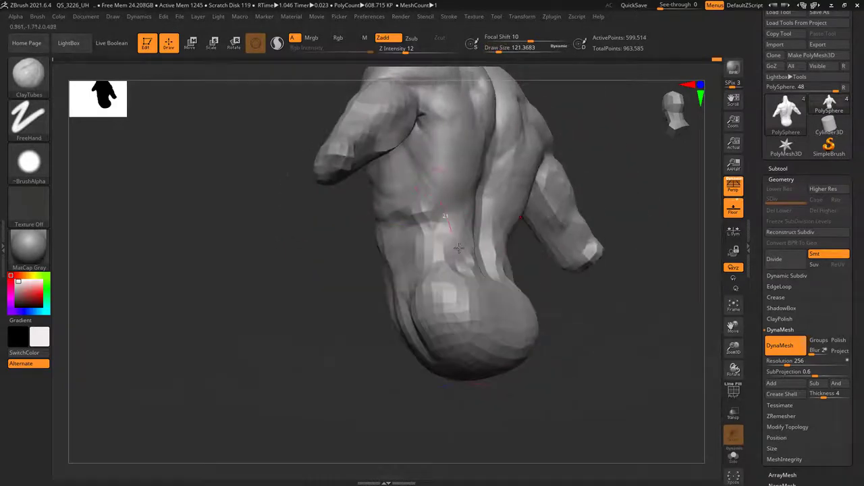
pyautogui.moveTo(458, 249); pyautogui.dragTo(457, 223, button='right')
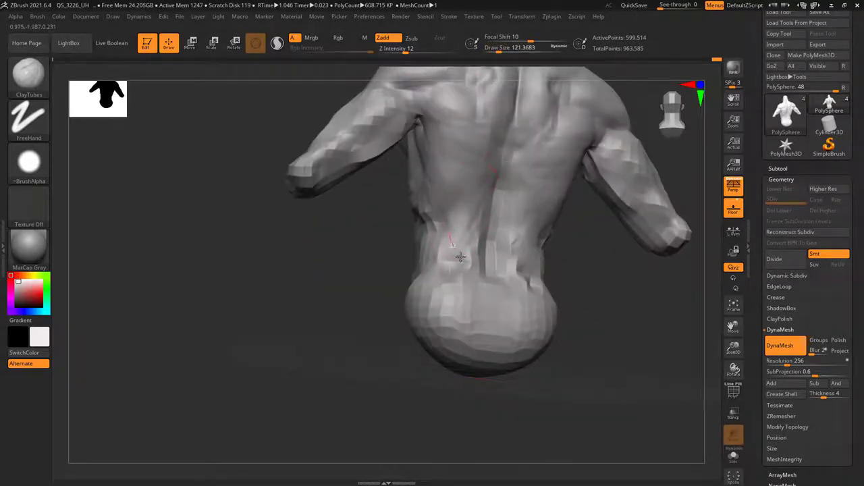
pyautogui.moveTo(460, 257); pyautogui.dragTo(475, 212, button='right')
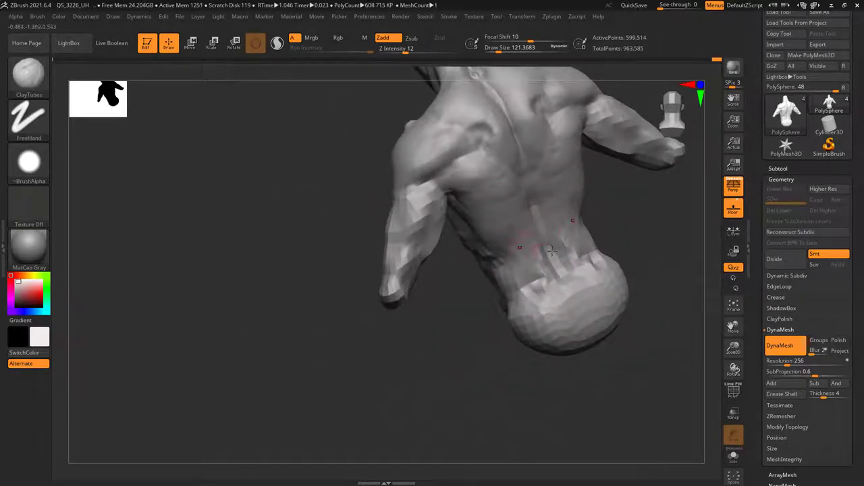
pyautogui.moveTo(552, 250); pyautogui.dragTo(405, 179, button='right')
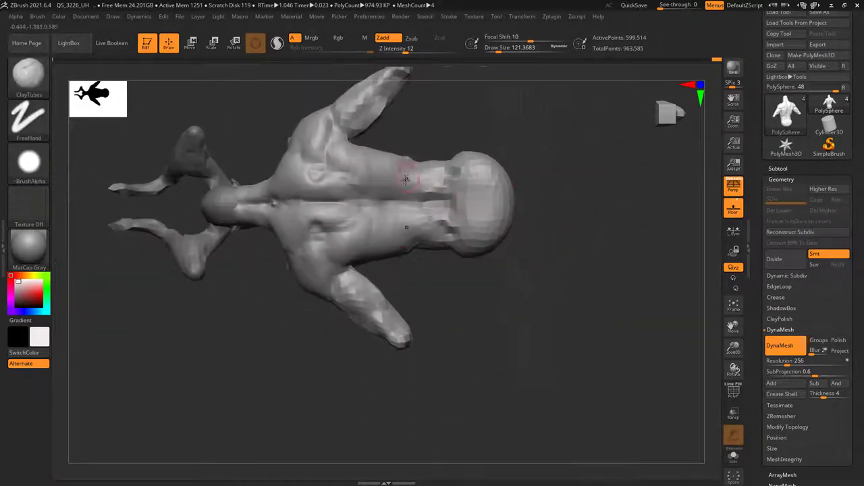
# Sculpt the side flank below the arm with ClayTubes, brush resized to about 170.
pyautogui.moveTo(405, 179)
pyautogui.mouseDown(button='right')
pyautogui.moveTo(497, 178)
pyautogui.moveTo(498, 201)
pyautogui.moveTo(477, 127)
pyautogui.mouseUp(button='right')
pyautogui.press('space')
pyautogui.press('space')
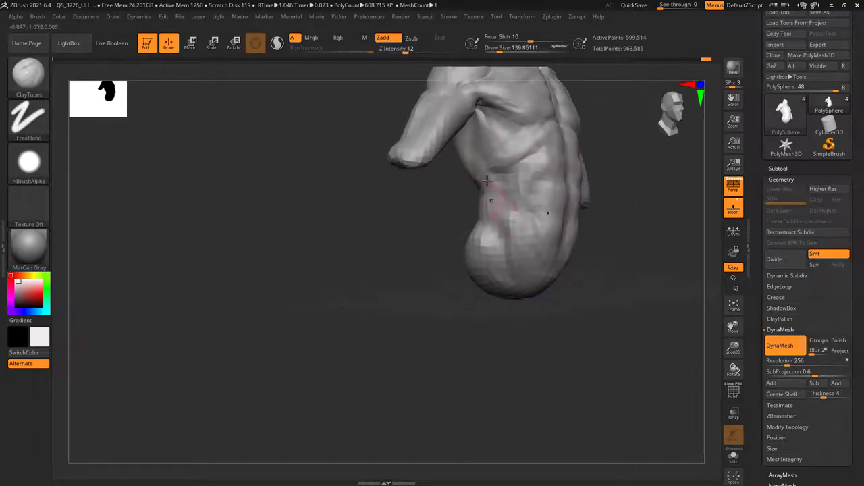
pyautogui.moveTo(487, 181)
pyautogui.mouseDown(button='right')
pyautogui.moveTo(487, 193)
pyautogui.moveTo(521, 207)
pyautogui.moveTo(526, 201)
pyautogui.mouseUp(button='right')
pyautogui.press('space')
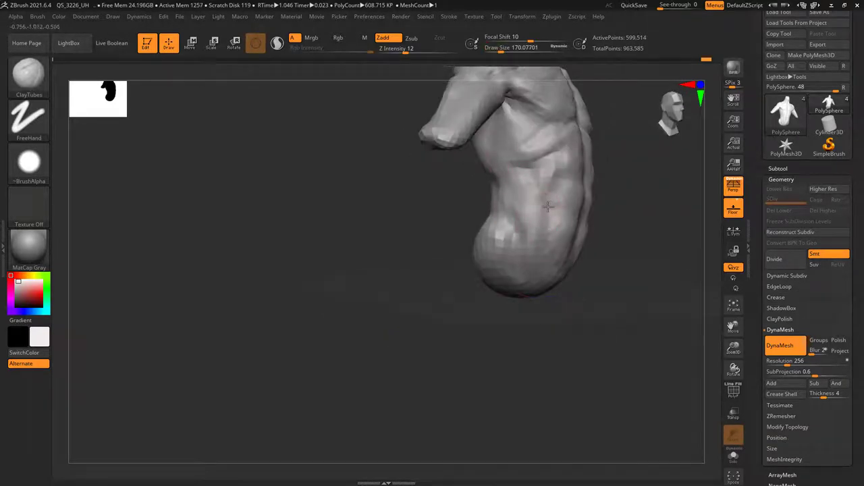
pyautogui.moveTo(544, 248)
pyautogui.mouseDown(button='right')
pyautogui.moveTo(493, 209)
pyautogui.moveTo(488, 195)
pyautogui.moveTo(500, 180)
pyautogui.mouseUp(button='right')
pyautogui.moveTo(546, 215)
pyautogui.mouseDown(button='right')
pyautogui.moveTo(542, 230)
pyautogui.moveTo(495, 160)
pyautogui.moveTo(432, 187)
pyautogui.mouseUp(button='right')
pyautogui.keyDown('ctrl'); pyautogui.keyDown('alt'); pyautogui.keyDown('shift'); pyautogui.moveTo(378, 140); pyautogui.dragTo(510, 285); pyautogui.keyUp('shift'); pyautogui.keyUp('alt'); pyautogui.keyUp('ctrl')
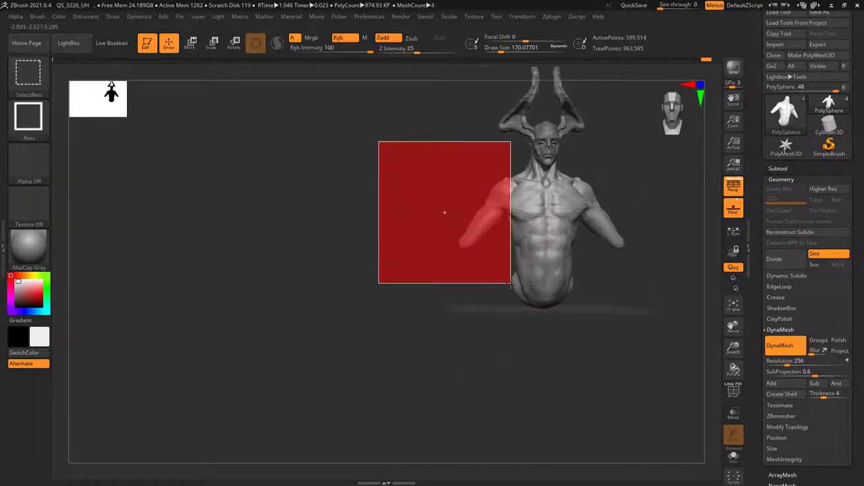
pyautogui.moveTo(510, 285); pyautogui.dragTo(512, 217, button='right')
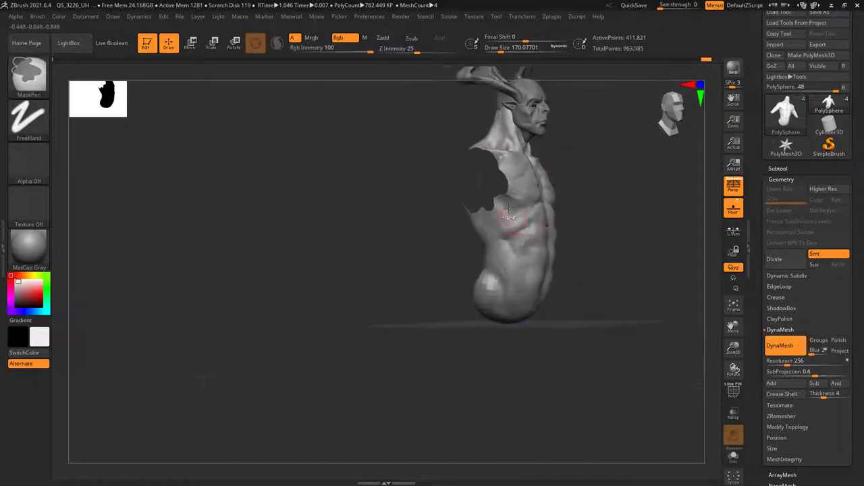
pyautogui.keyDown('ctrl'); pyautogui.moveTo(595, 184); pyautogui.dragTo(636, 243); pyautogui.keyUp('ctrl')
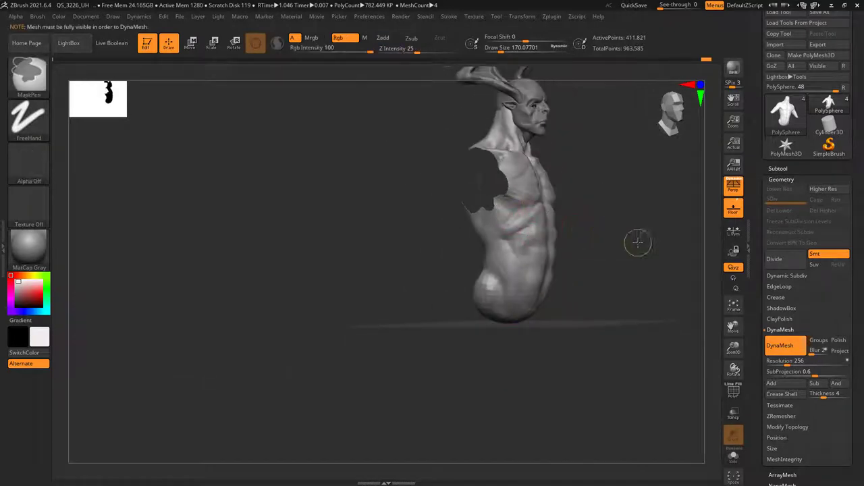
pyautogui.moveTo(594, 181)
pyautogui.keyDown('ctrl'); pyautogui.keyDown('shift'); pyautogui.mouseDown()
pyautogui.moveTo(645, 256)
pyautogui.moveTo(544, 252)
pyautogui.moveTo(637, 227)
pyautogui.moveTo(605, 223)
pyautogui.moveTo(602, 234)
pyautogui.moveTo(573, 226)
pyautogui.moveTo(563, 210)
pyautogui.moveTo(515, 224)
pyautogui.mouseUp(); pyautogui.keyUp('shift'); pyautogui.keyUp('ctrl')
pyautogui.keyDown('ctrl'); pyautogui.keyDown('shift'); pyautogui.click(552, 255); pyautogui.keyUp('shift'); pyautogui.keyUp('ctrl')
pyautogui.rightClick(607, 249)
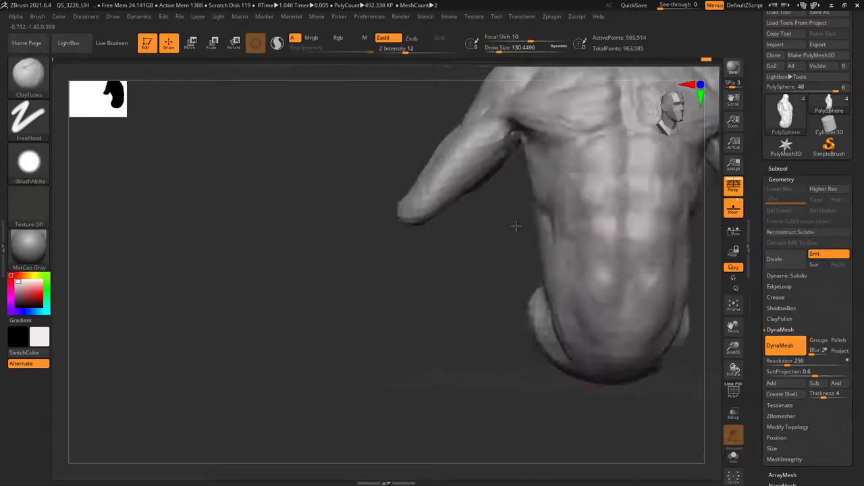
# Hide the arms with a Ctrl+Shift drag and orbit to view the upper back.
pyautogui.moveTo(365, 98)
pyautogui.keyDown('ctrl'); pyautogui.keyDown('shift'); pyautogui.mouseDown()
pyautogui.moveTo(515, 277)
pyautogui.moveTo(559, 196)
pyautogui.moveTo(536, 241)
pyautogui.moveTo(542, 276)
pyautogui.moveTo(545, 267)
pyautogui.moveTo(520, 232)
pyautogui.moveTo(511, 189)
pyautogui.moveTo(488, 160)
pyautogui.moveTo(455, 142)
pyautogui.mouseUp(); pyautogui.keyUp('shift'); pyautogui.keyUp('ctrl')
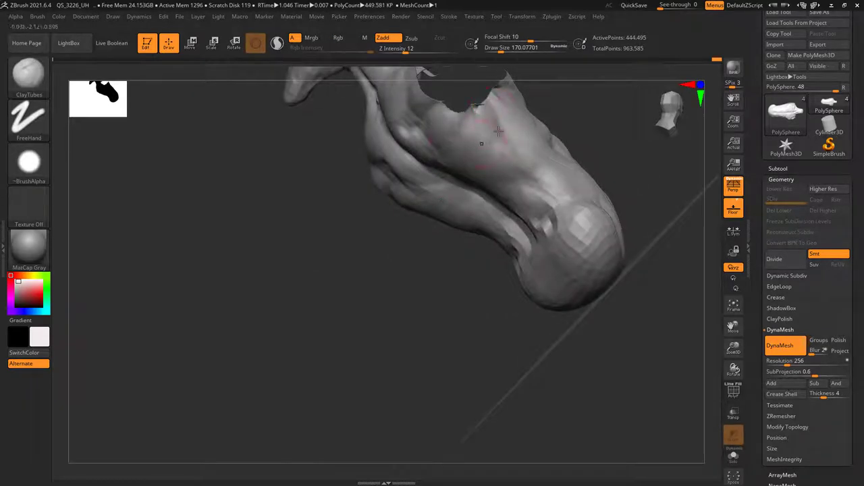
pyautogui.moveTo(515, 149); pyautogui.dragTo(451, 162)
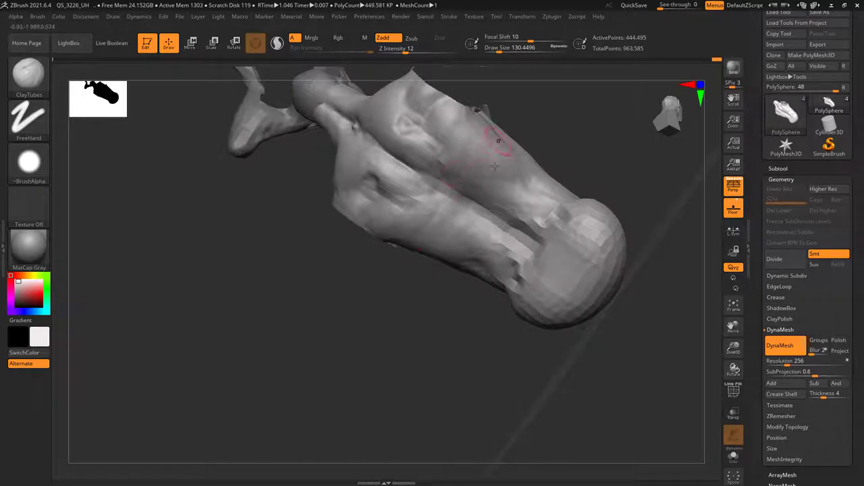
pyautogui.moveTo(526, 189); pyautogui.dragTo(507, 167)
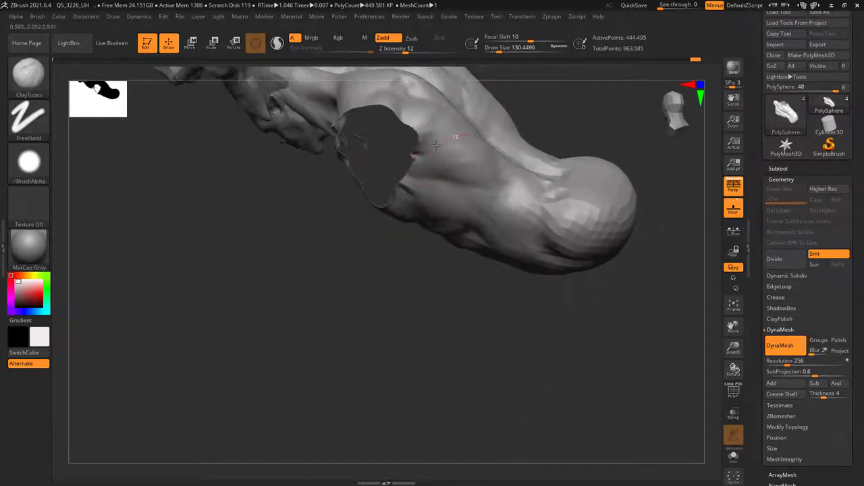
pyautogui.moveTo(436, 144)
pyautogui.mouseDown()
pyautogui.moveTo(511, 156)
pyautogui.moveTo(423, 142)
pyautogui.moveTo(418, 176)
pyautogui.mouseUp()
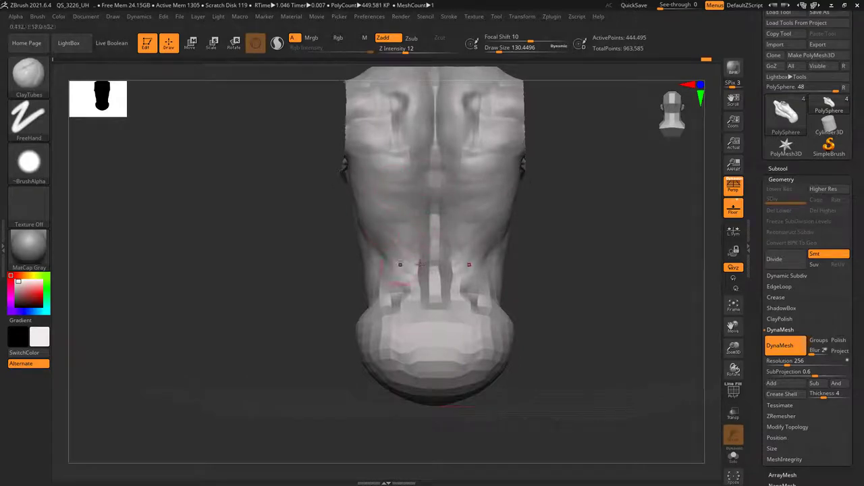
# Sculpt the lower back, undoing strokes and resizing the brush from about 67 to 81.
pyautogui.press('space')
pyautogui.hotkey('ctrl', 'z')
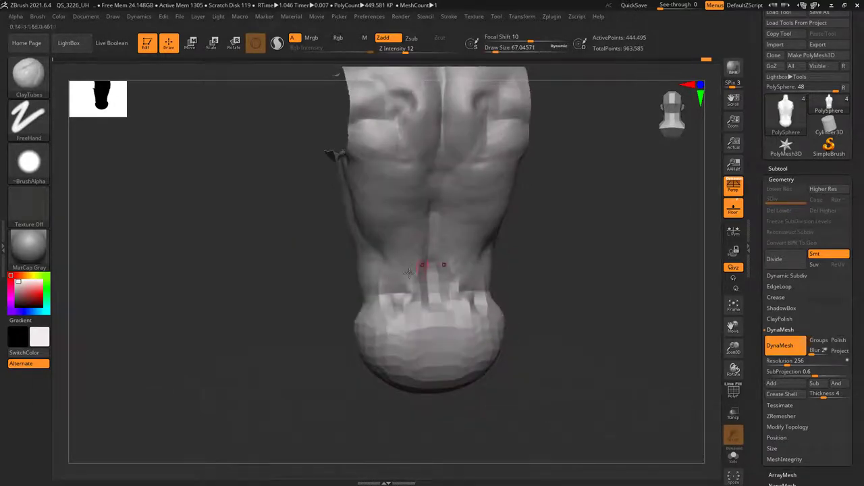
pyautogui.press('space')
pyautogui.hotkey('ctrl', 'z')
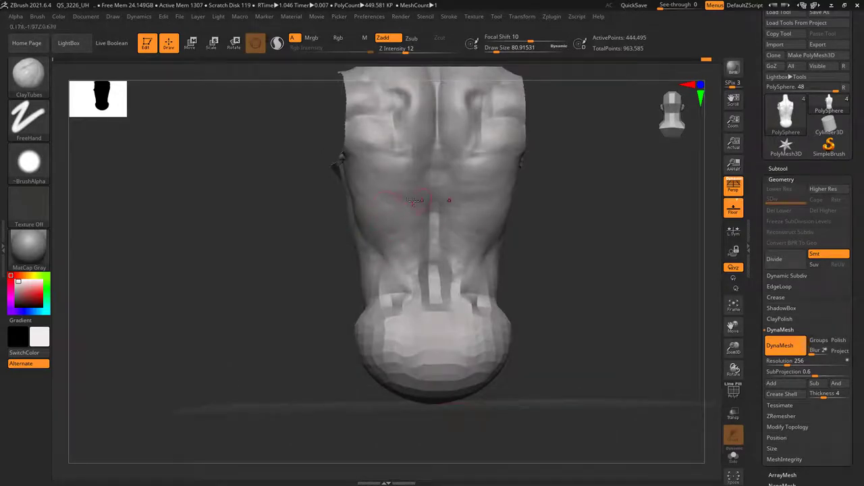
pyautogui.moveTo(351, 159); pyautogui.dragTo(401, 176, button='right')
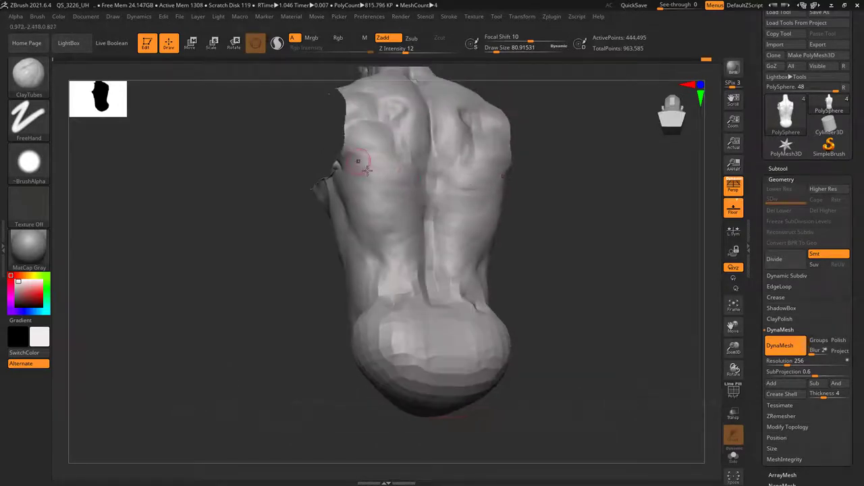
pyautogui.moveTo(428, 252)
pyautogui.mouseDown(button='right')
pyautogui.moveTo(452, 227)
pyautogui.moveTo(410, 199)
pyautogui.moveTo(378, 135)
pyautogui.mouseUp(button='right')
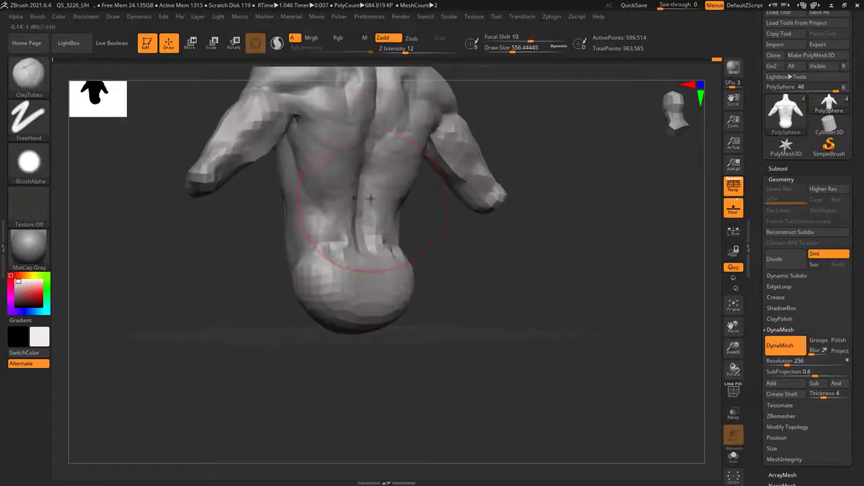
# Frame the figure, zoom in on the torso, and set the brush to about 74.
pyautogui.moveTo(351, 175)
pyautogui.mouseDown(button='right')
pyautogui.moveTo(301, 155)
pyautogui.moveTo(372, 207)
pyautogui.moveTo(291, 145)
pyautogui.mouseUp(button='right')
pyautogui.press('f')
pyautogui.moveTo(307, 180)
pyautogui.mouseDown(button='right')
pyautogui.moveTo(378, 207)
pyautogui.moveTo(435, 187)
pyautogui.mouseUp(button='right')
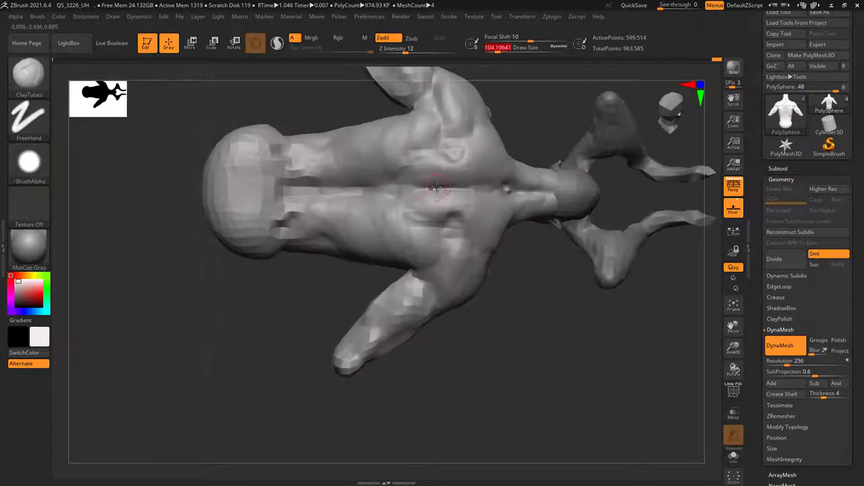
pyautogui.press('space')
pyautogui.moveTo(419, 189); pyautogui.dragTo(413, 189)
pyautogui.press('space')
pyautogui.moveTo(423, 196)
pyautogui.keyDown('alt'); pyautogui.mouseDown(button='right')
pyautogui.moveTo(457, 205)
pyautogui.moveTo(436, 195)
pyautogui.mouseUp(button='right'); pyautogui.keyUp('alt')
# Hide both arms, deepen the spine groove with brush sizes about 96–160, then unhide everything.
pyautogui.keyDown('ctrl'); pyautogui.keyDown('shift'); pyautogui.click(445, 202); pyautogui.keyUp('shift'); pyautogui.keyUp('ctrl')
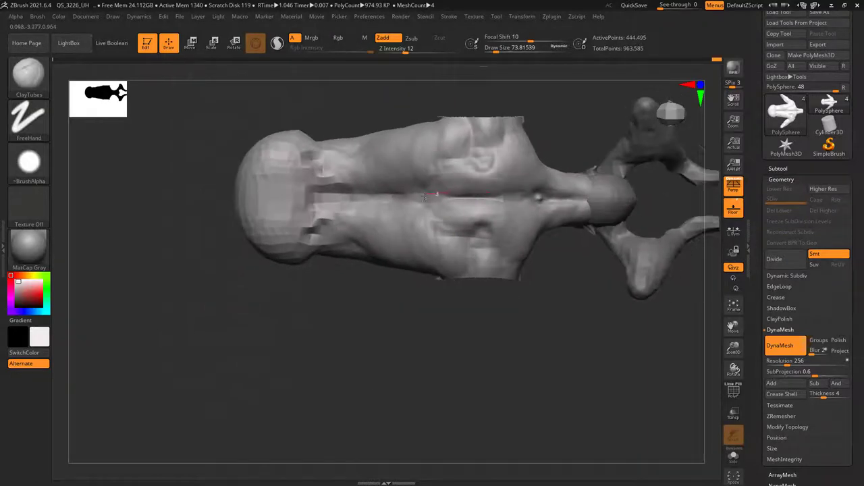
pyautogui.press('space')
pyautogui.moveTo(436, 195); pyautogui.dragTo(445, 193)
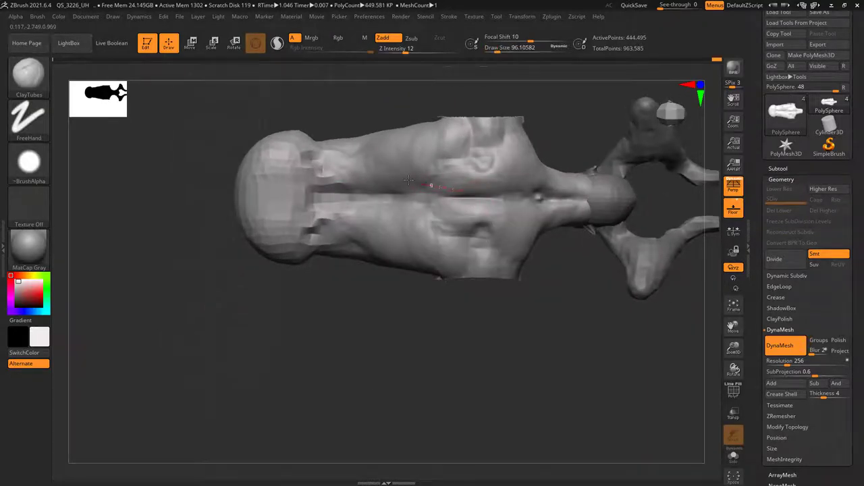
pyautogui.moveTo(459, 184); pyautogui.dragTo(456, 176, button='right')
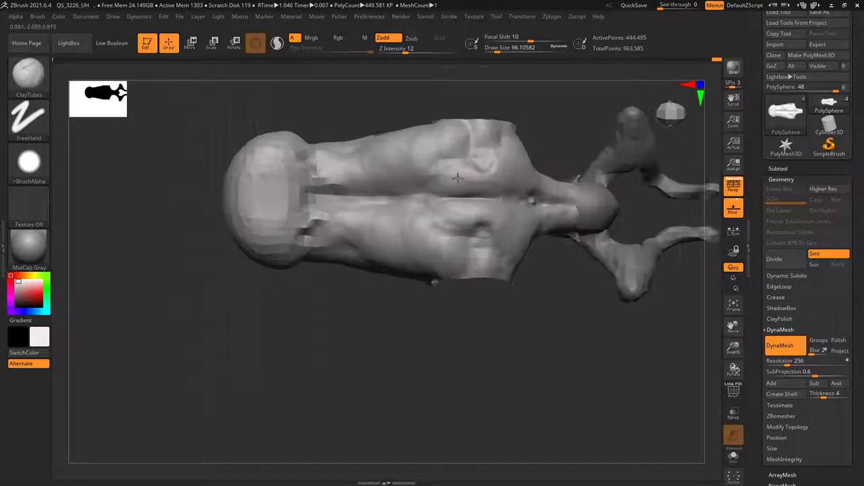
pyautogui.moveTo(420, 199)
pyautogui.mouseDown(button='right')
pyautogui.moveTo(469, 234)
pyautogui.moveTo(436, 208)
pyautogui.mouseUp(button='right')
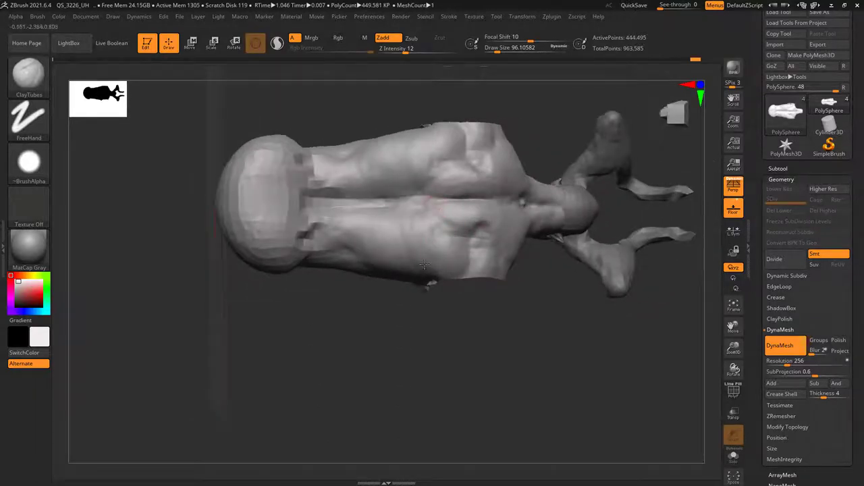
pyautogui.moveTo(424, 264)
pyautogui.mouseDown(button='right')
pyautogui.moveTo(471, 222)
pyautogui.moveTo(428, 200)
pyautogui.moveTo(415, 216)
pyautogui.moveTo(445, 172)
pyautogui.moveTo(423, 179)
pyautogui.moveTo(471, 186)
pyautogui.moveTo(385, 139)
pyautogui.mouseUp(button='right')
pyautogui.rightClick(405, 225)
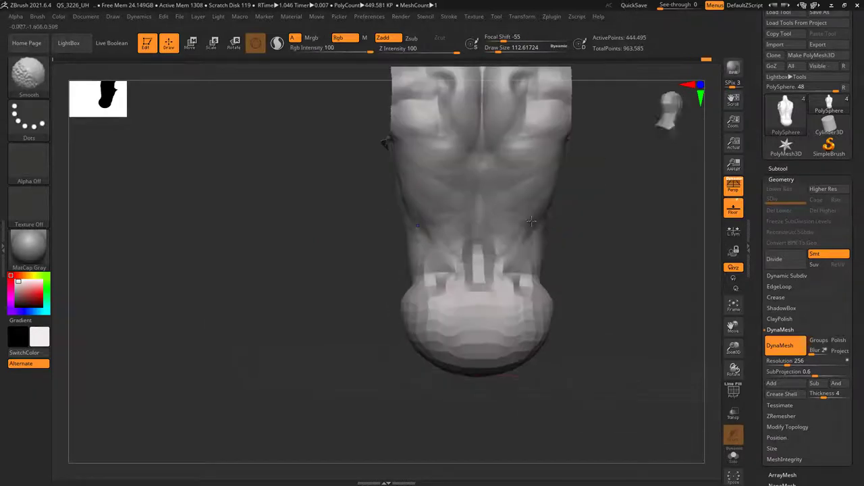
pyautogui.keyDown('ctrl'); pyautogui.keyDown('shift'); pyautogui.click(608, 238); pyautogui.keyUp('shift'); pyautogui.keyUp('ctrl')
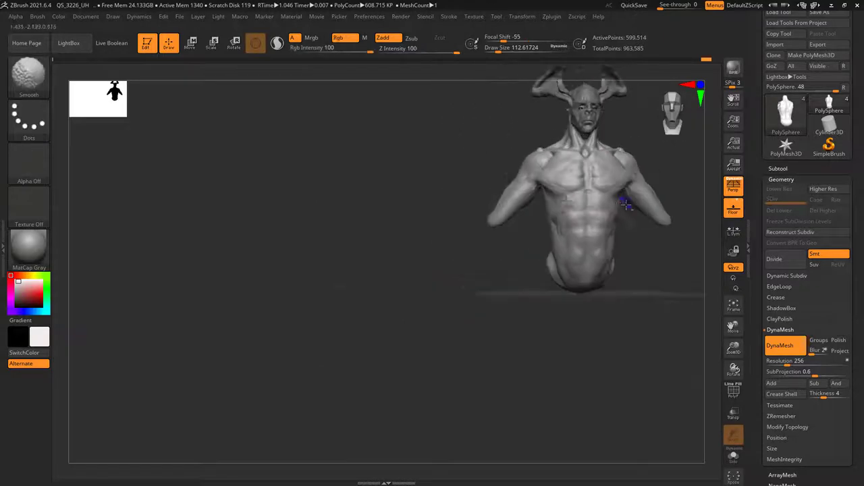
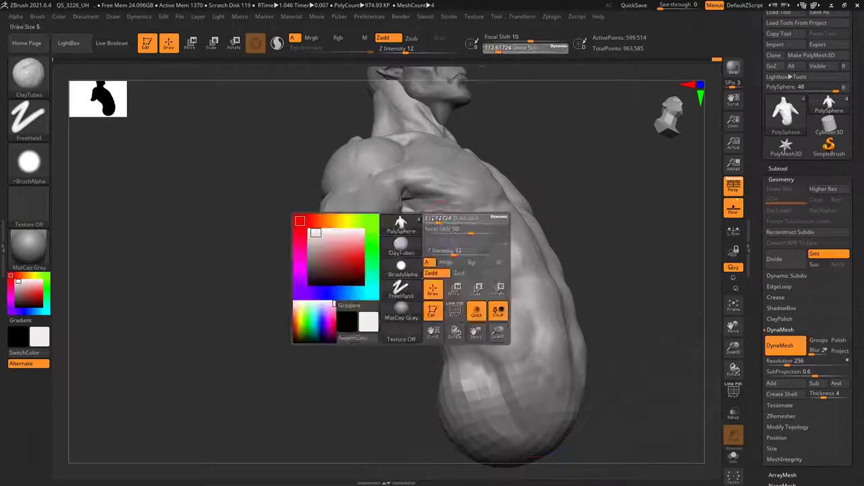
# Shrink the ClayTubes brush slightly and orbit to inspect the torso's side, shoulder and back.
pyautogui.press('[')
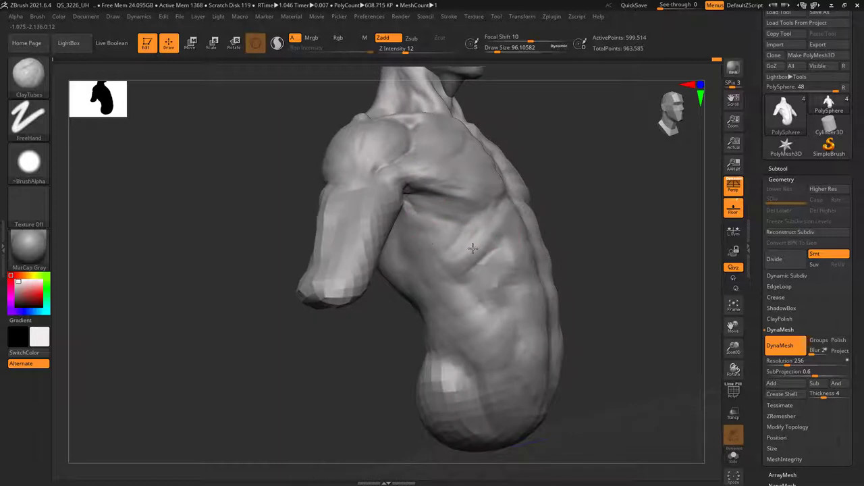
pyautogui.moveTo(445, 247); pyautogui.dragTo(524, 233, button='right')
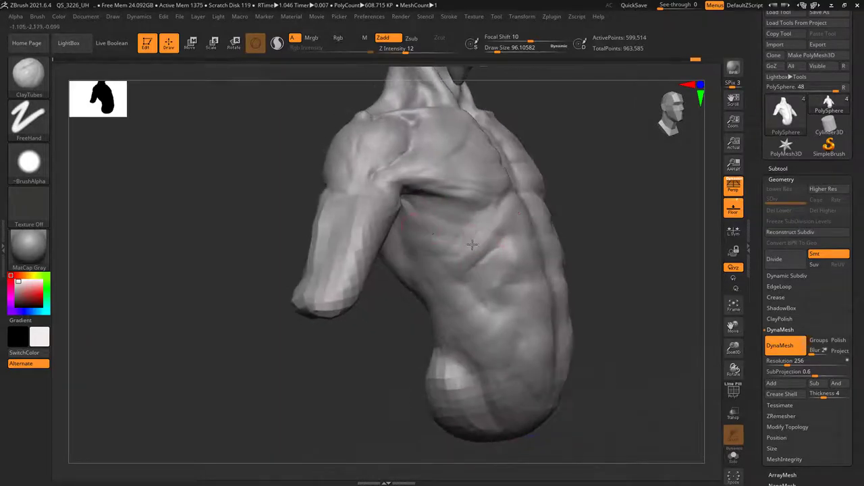
pyautogui.moveTo(420, 248); pyautogui.dragTo(404, 248, button='right')
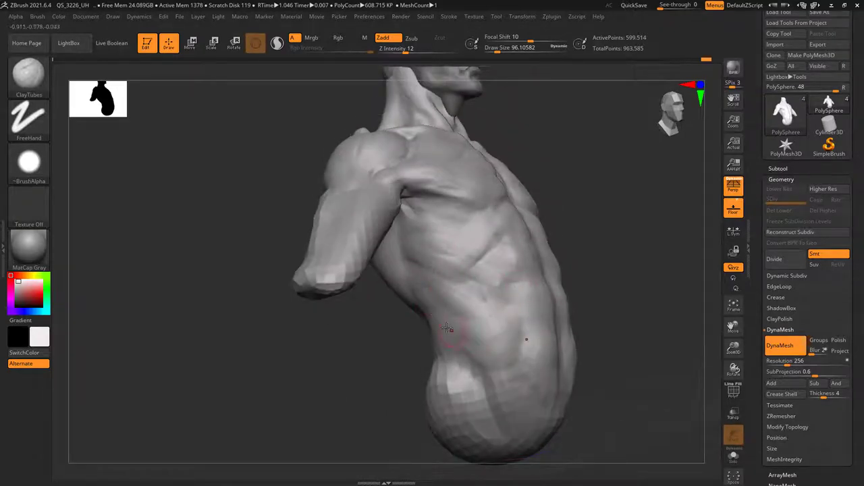
pyautogui.moveTo(506, 368)
pyautogui.mouseDown(button='right')
pyautogui.moveTo(512, 337)
pyautogui.moveTo(506, 346)
pyautogui.moveTo(447, 316)
pyautogui.mouseUp(button='right')
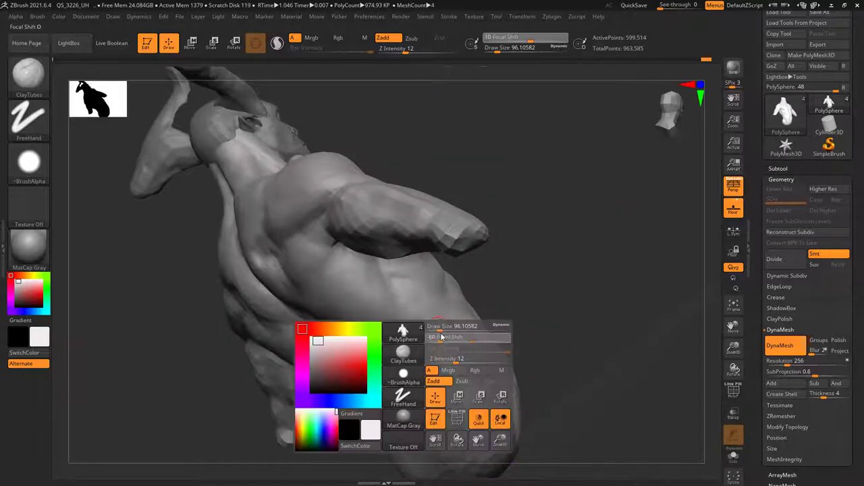
pyautogui.moveTo(411, 360); pyautogui.dragTo(493, 251, button='right')
# Set the brush Focal Shift to 25 and Draw Size to about 88.
pyautogui.rightClick(493, 250)
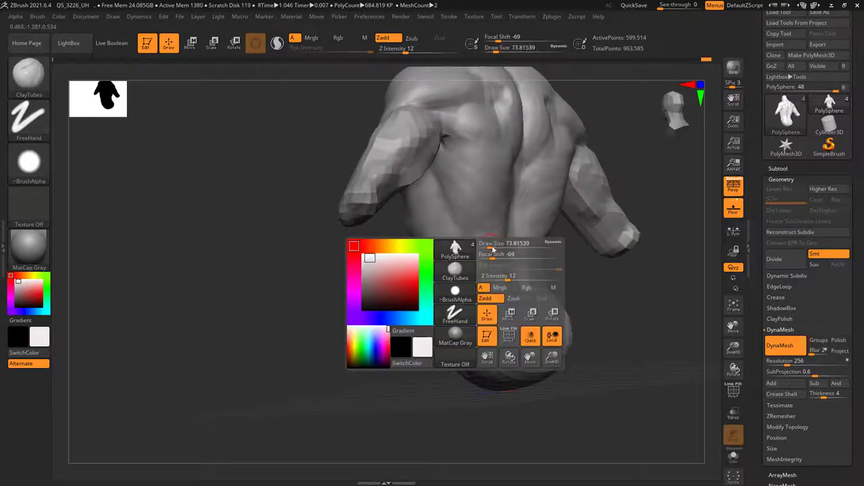
pyautogui.moveTo(521, 255); pyautogui.dragTo(540, 255)
pyautogui.rightClick(463, 291)
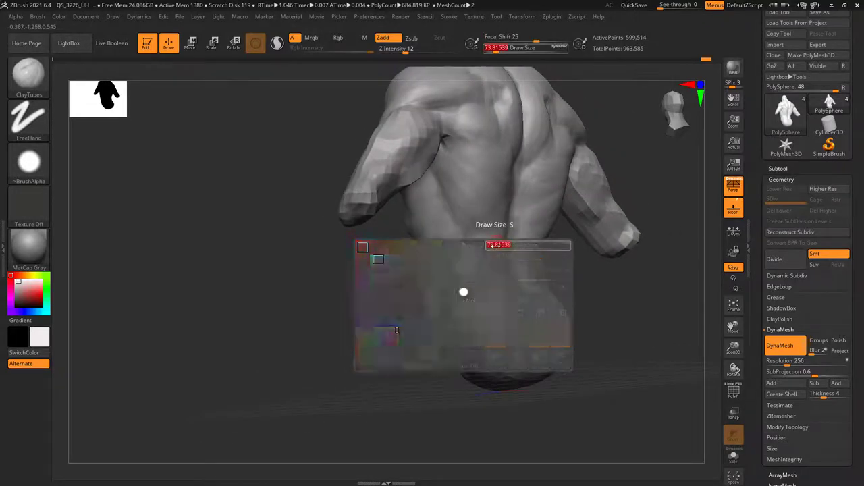
pyautogui.moveTo(499, 241)
pyautogui.keyDown('alt'); pyautogui.mouseDown(button='right')
pyautogui.moveTo(453, 289)
pyautogui.moveTo(492, 270)
pyautogui.moveTo(477, 288)
pyautogui.mouseUp(button='right'); pyautogui.keyUp('alt')
pyautogui.rightClick(483, 248)
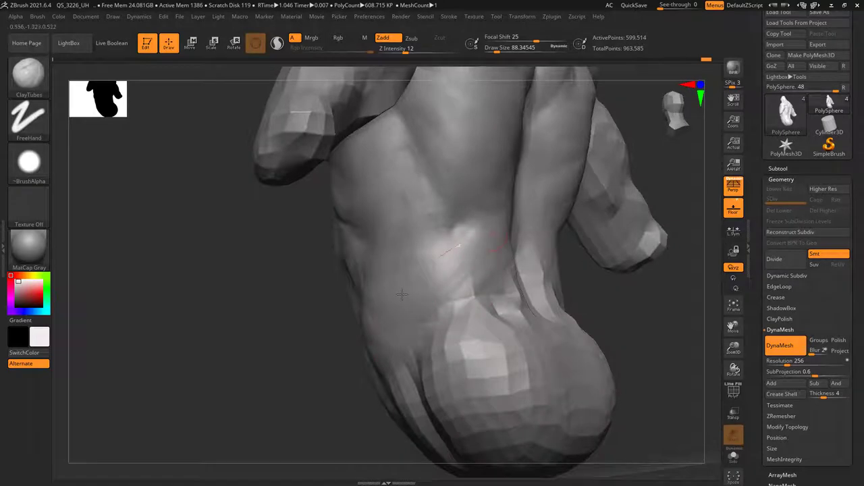
pyautogui.moveTo(464, 328)
pyautogui.mouseDown(button='right')
pyautogui.moveTo(440, 320)
pyautogui.moveTo(515, 265)
pyautogui.moveTo(447, 311)
pyautogui.mouseUp(button='right')
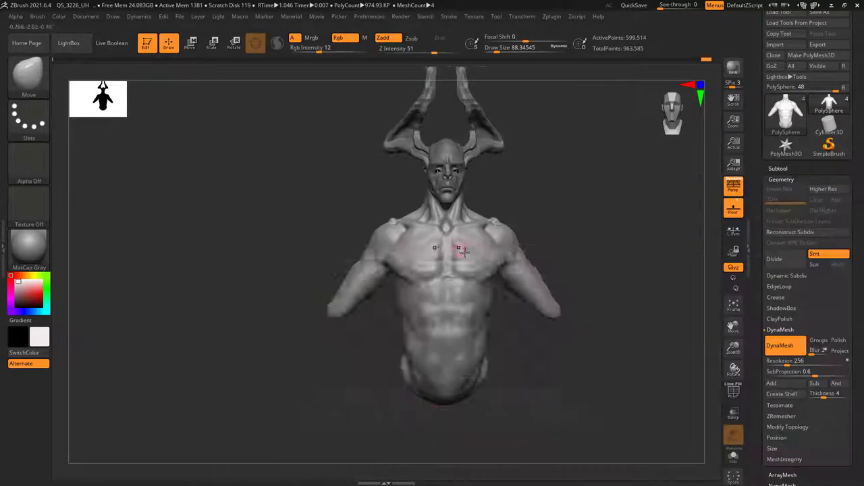
# Resize the brush through about 518 down to about 278 and frame the whole figure.
pyautogui.rightClick(463, 250)
pyautogui.moveTo(472, 284); pyautogui.dragTo(429, 277, button='right')
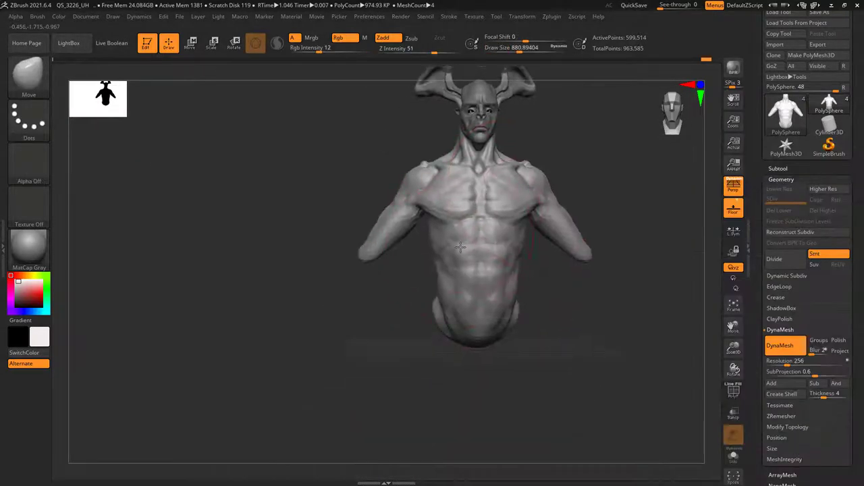
pyautogui.rightClick(434, 267)
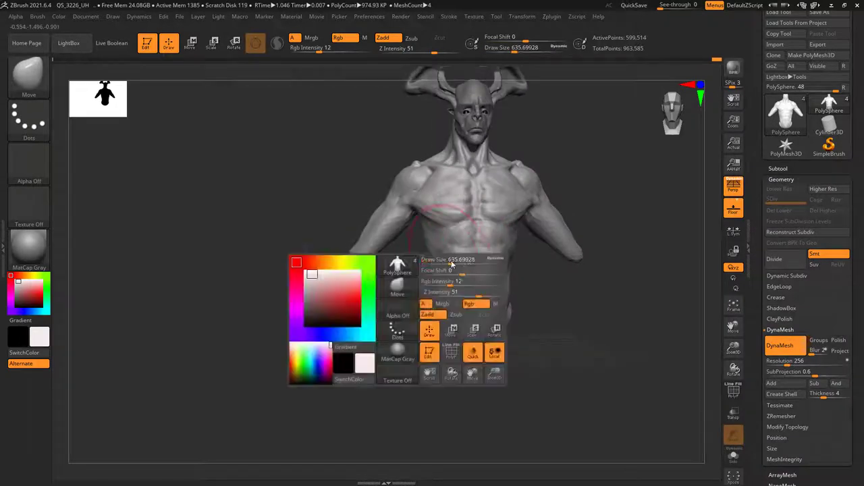
pyautogui.moveTo(434, 268)
pyautogui.mouseDown(button='right')
pyautogui.moveTo(477, 254)
pyautogui.moveTo(481, 218)
pyautogui.moveTo(389, 220)
pyautogui.moveTo(444, 193)
pyautogui.moveTo(537, 301)
pyautogui.moveTo(506, 276)
pyautogui.moveTo(500, 257)
pyautogui.mouseUp(button='right')
pyautogui.rightClick(488, 228)
pyautogui.rightClick(481, 218)
pyautogui.press('f')
pyautogui.press('space')
pyautogui.press('space')
pyautogui.moveTo(500, 257); pyautogui.dragTo(512, 274)
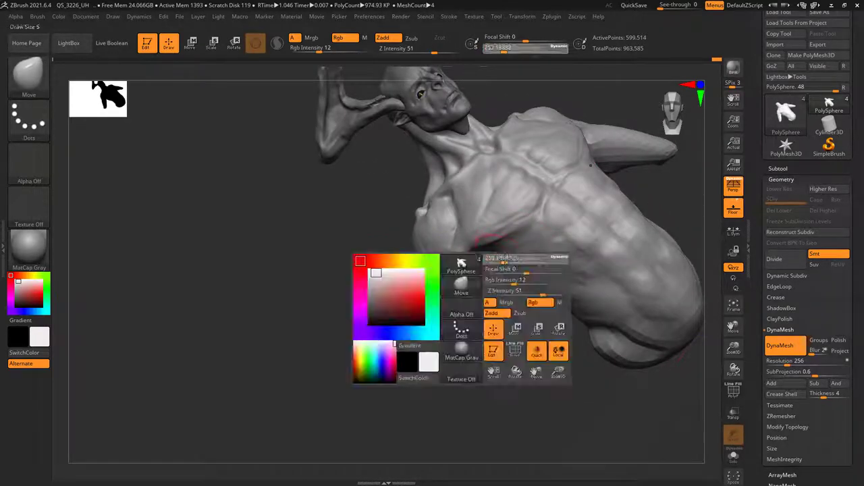
# Turn the torso to a front view and drag the undo history back to an early low-resolution stage.
pyautogui.moveTo(514, 275)
pyautogui.mouseDown(button='right')
pyautogui.moveTo(549, 286)
pyautogui.moveTo(540, 310)
pyautogui.moveTo(525, 212)
pyautogui.moveTo(546, 155)
pyautogui.moveTo(540, 223)
pyautogui.moveTo(564, 273)
pyautogui.moveTo(496, 151)
pyautogui.moveTo(448, 129)
pyautogui.moveTo(550, 247)
pyautogui.moveTo(524, 264)
pyautogui.moveTo(489, 106)
pyautogui.moveTo(546, 245)
pyautogui.moveTo(630, 250)
pyautogui.mouseUp(button='right')
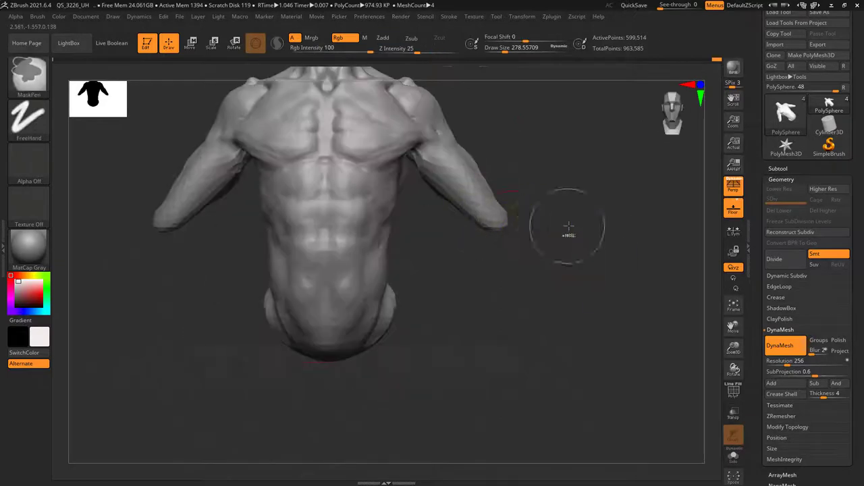
pyautogui.moveTo(565, 232)
pyautogui.keyDown('alt'); pyautogui.mouseDown(button='right')
pyautogui.moveTo(612, 251)
pyautogui.moveTo(588, 257)
pyautogui.moveTo(535, 240)
pyautogui.moveTo(632, 113)
pyautogui.mouseUp(button='right'); pyautogui.keyUp('alt')
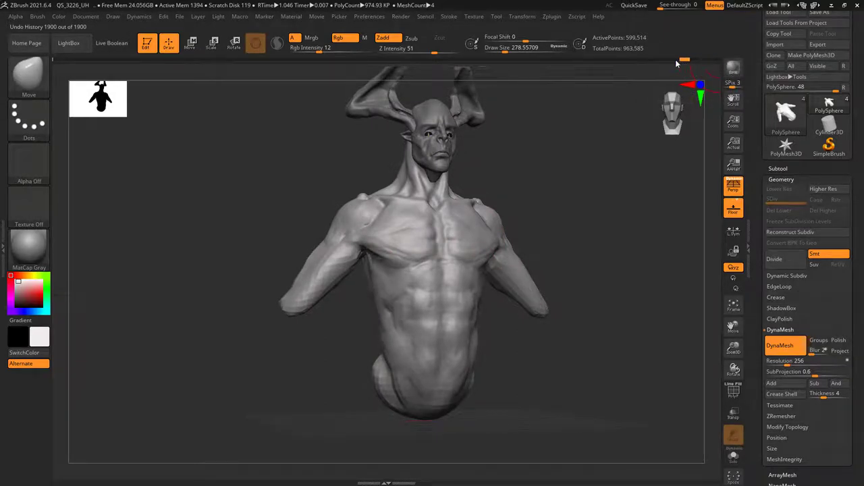
pyautogui.moveTo(675, 59); pyautogui.dragTo(336, 64)
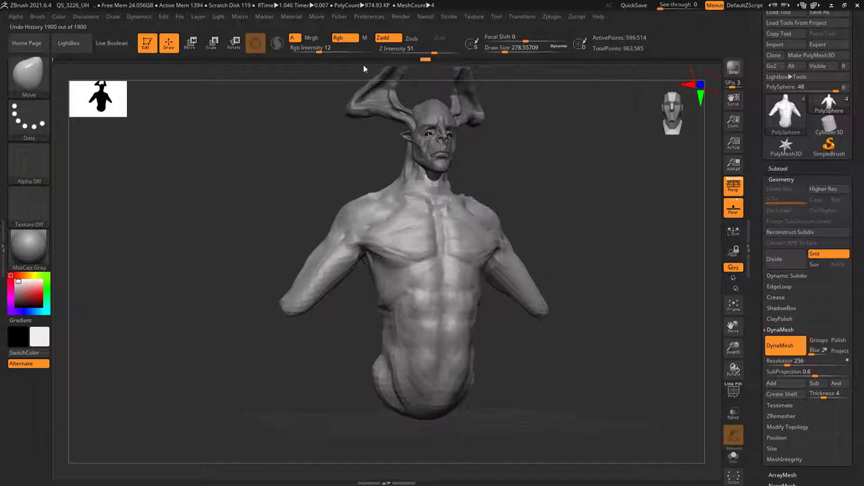
pyautogui.moveTo(246, 61); pyautogui.dragTo(228, 60)
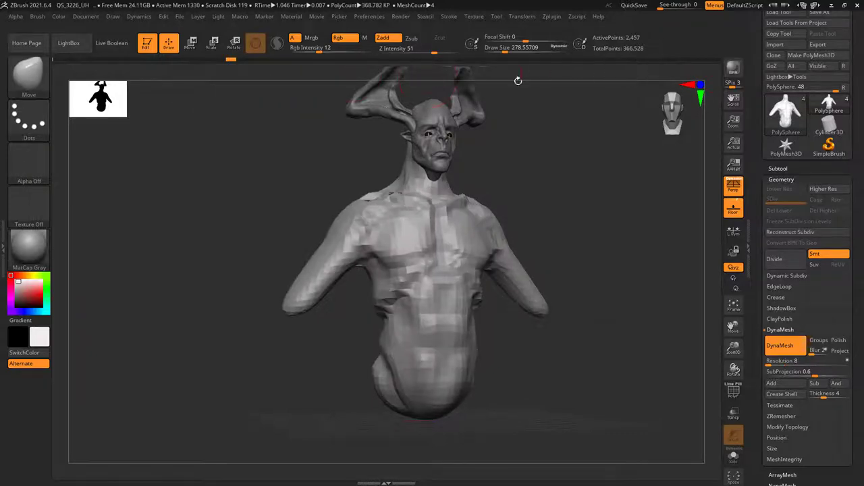
# Preview the egg-shaped and mid-sculpt history stages, then return to the latest detailed bust.
pyautogui.click(59, 60)
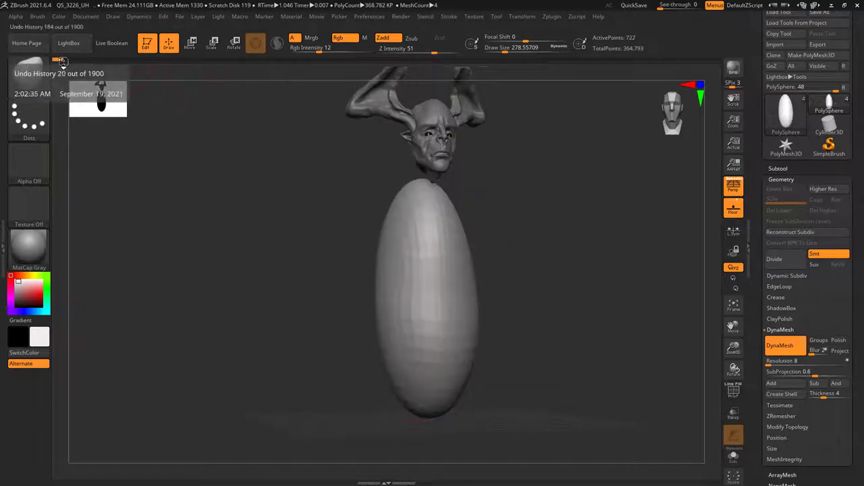
pyautogui.click(251, 59)
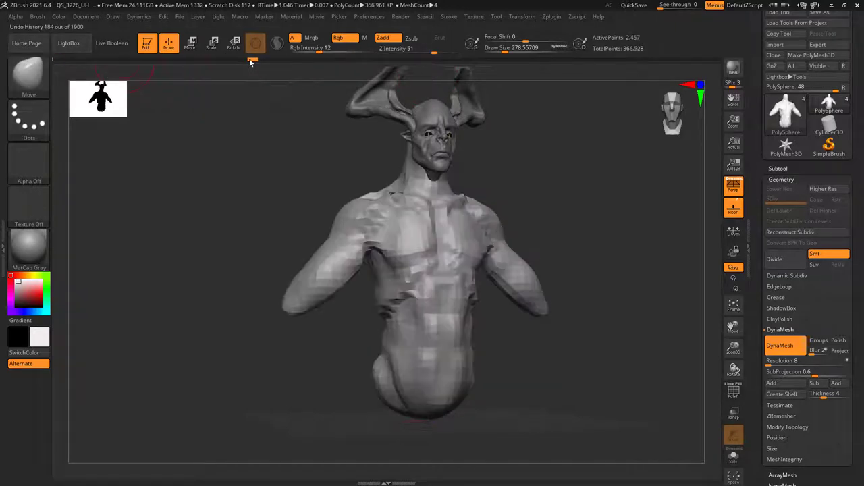
pyautogui.click(283, 59)
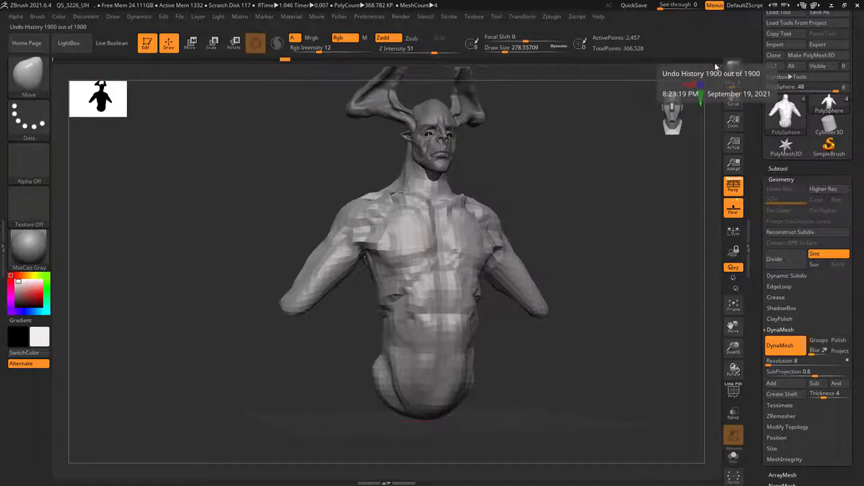
pyautogui.moveTo(717, 59)
pyautogui.click(714, 60)
pyautogui.moveTo(572, 164)
pyautogui.mouseDown()
pyautogui.moveTo(530, 167)
pyautogui.moveTo(549, 176)
pyautogui.mouseUp()
pyautogui.moveTo(549, 176)
pyautogui.keyDown('ctrl'); pyautogui.mouseDown(button='right')
pyautogui.moveTo(566, 301)
pyautogui.moveTo(517, 235)
pyautogui.mouseUp(button='right'); pyautogui.keyUp('ctrl')
# Switch to the ClayTubes brush at a draw size of about 67 around the shoulder.
pyautogui.press('space')
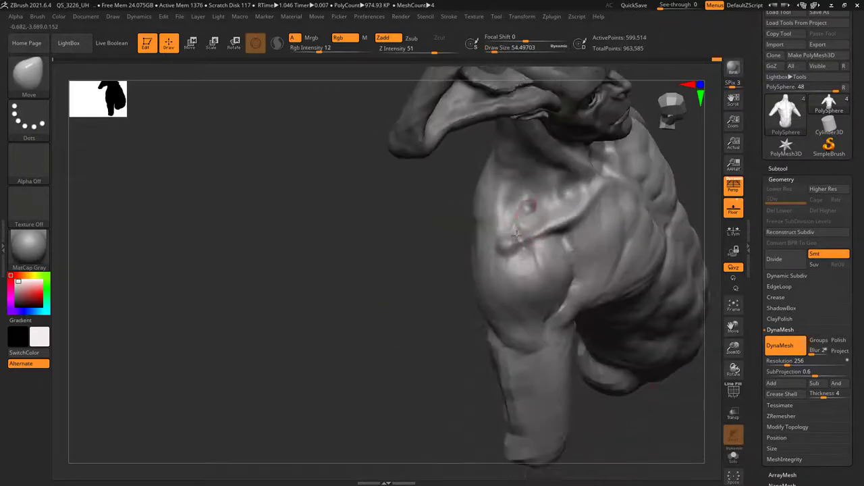
pyautogui.press('b')
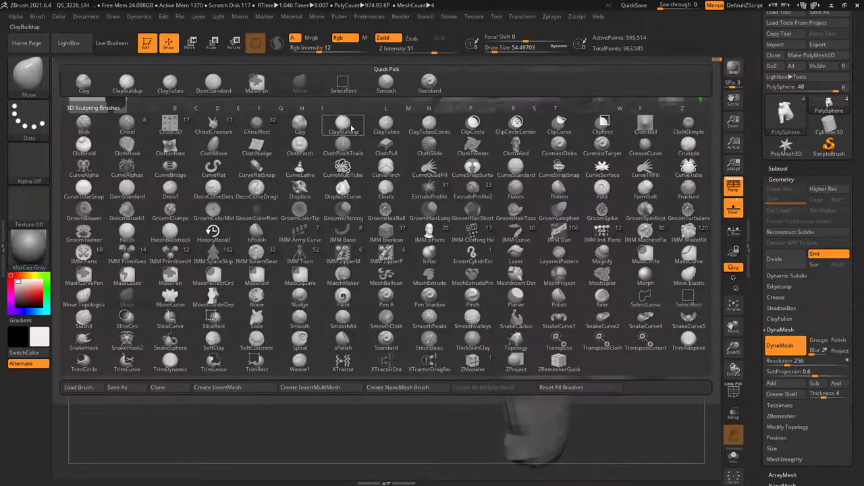
pyautogui.click(404, 134)
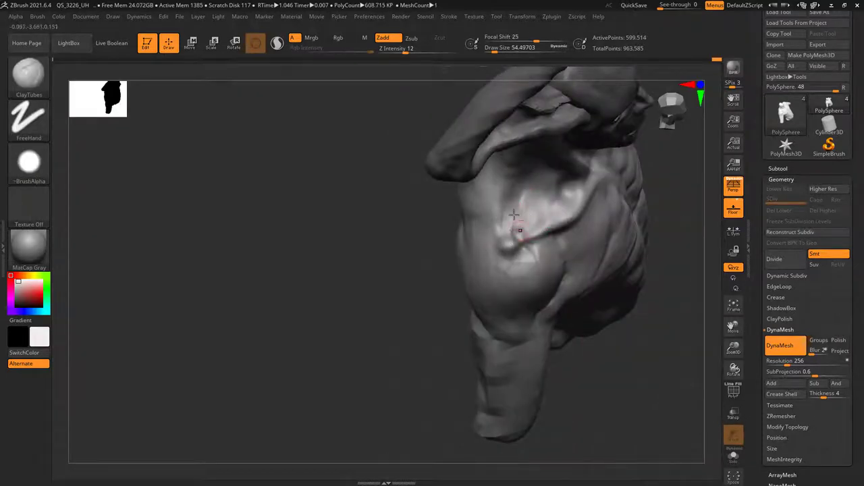
pyautogui.moveTo(514, 214)
pyautogui.mouseDown(button='right')
pyautogui.moveTo(501, 249)
pyautogui.moveTo(545, 198)
pyautogui.moveTo(536, 210)
pyautogui.moveTo(420, 202)
pyautogui.mouseUp(button='right')
pyautogui.press('space')
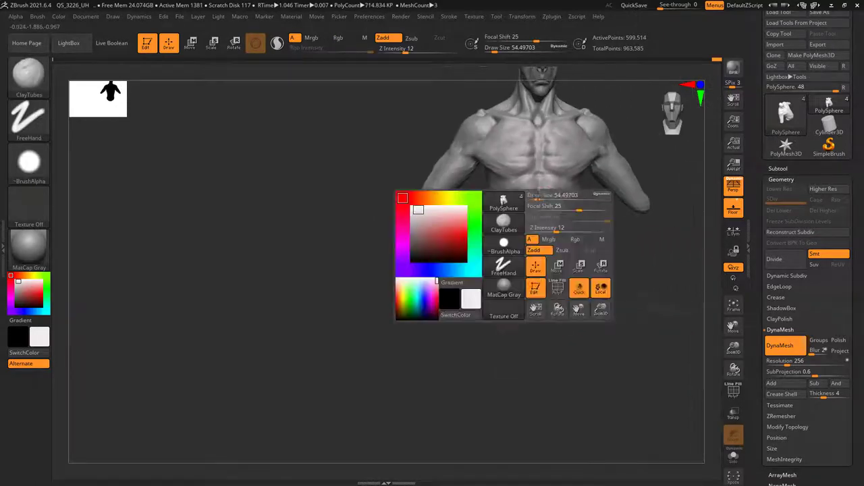
pyautogui.moveTo(518, 217)
pyautogui.keyDown('ctrl'); pyautogui.mouseDown(button='right')
pyautogui.moveTo(520, 196)
pyautogui.moveTo(520, 216)
pyautogui.moveTo(422, 197)
pyautogui.moveTo(505, 195)
pyautogui.moveTo(413, 195)
pyautogui.moveTo(385, 181)
pyautogui.moveTo(491, 197)
pyautogui.moveTo(479, 247)
pyautogui.moveTo(417, 227)
pyautogui.moveTo(437, 216)
pyautogui.moveTo(479, 239)
pyautogui.mouseUp(button='right'); pyautogui.keyUp('ctrl')
pyautogui.press('space')
pyautogui.press('space')
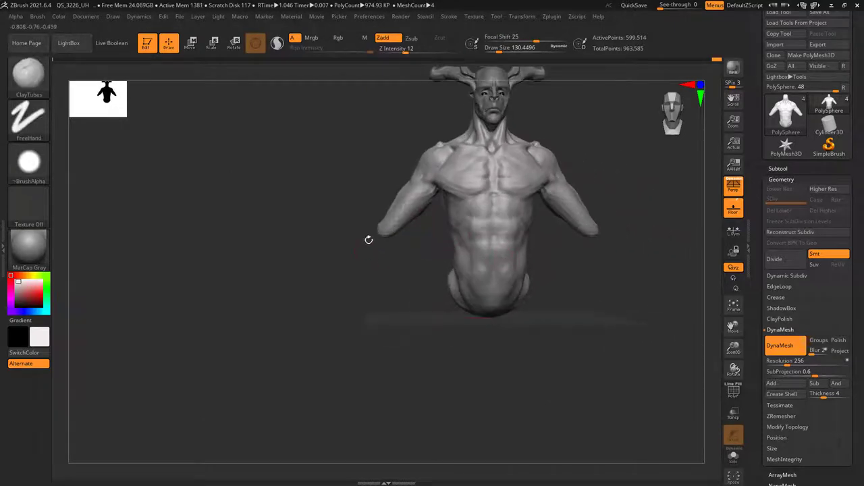
# Toggle Ctrl masking on the upper body, undo the last change, and orbit to the back.
pyautogui.press('ctrl')
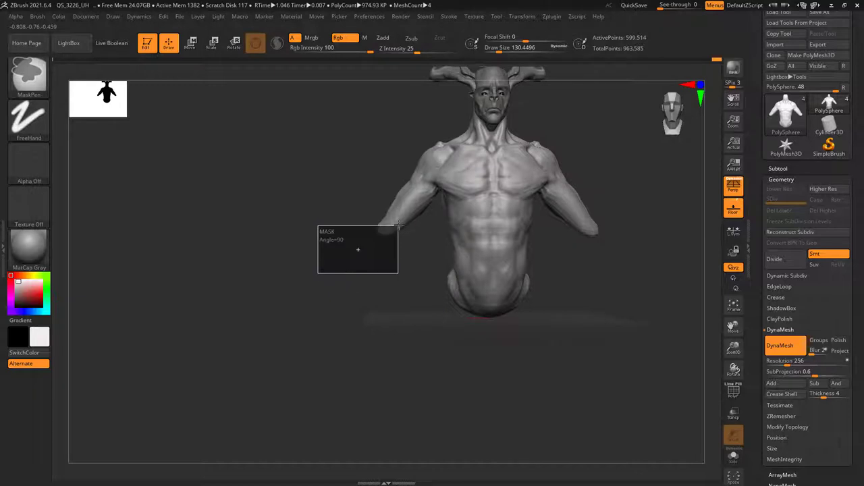
pyautogui.moveTo(386, 245)
pyautogui.mouseDown(button='right')
pyautogui.moveTo(401, 205)
pyautogui.moveTo(377, 219)
pyautogui.moveTo(381, 267)
pyautogui.mouseUp(button='right')
pyautogui.press('ctrl')
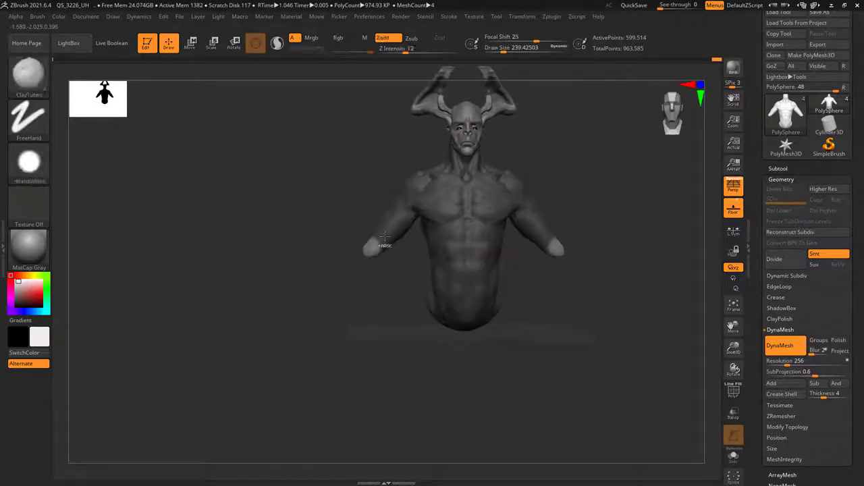
pyautogui.hotkey('ctrl', 'z')
pyautogui.press('ctrl')
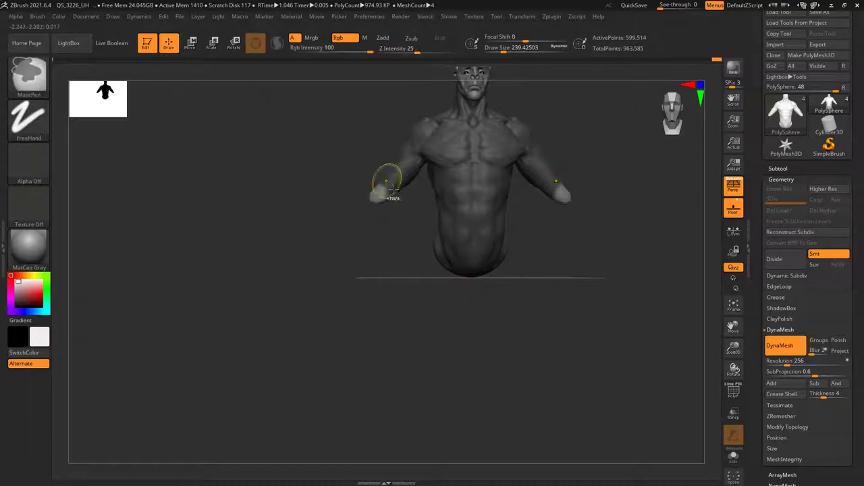
pyautogui.moveTo(414, 187); pyautogui.dragTo(367, 187, button='right')
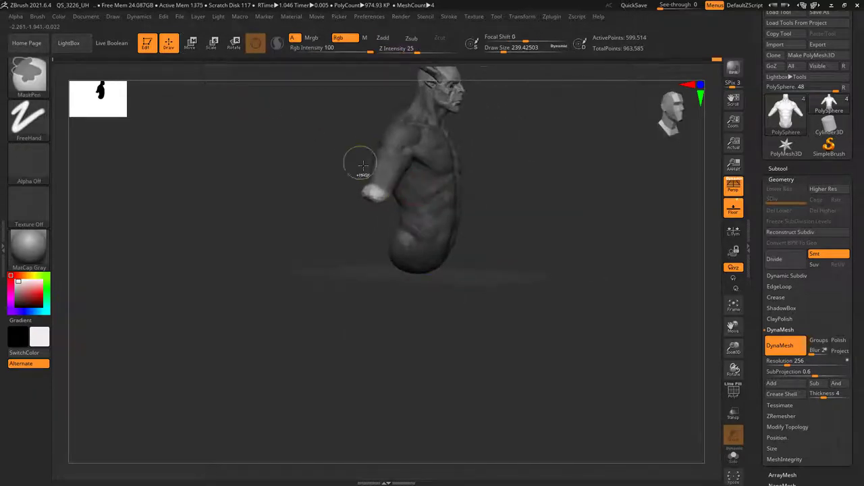
pyautogui.moveTo(357, 158)
pyautogui.mouseDown(button='right')
pyautogui.moveTo(435, 189)
pyautogui.moveTo(162, 69)
pyautogui.mouseUp(button='right')
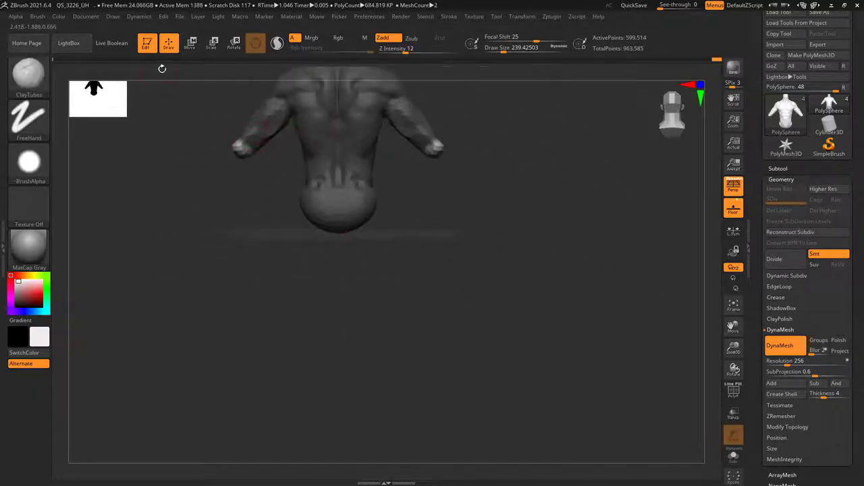
# Pick the Move brush, reduce it from about 955 to 656, and pull the arms longer.
pyautogui.click(28, 74)
pyautogui.click(432, 270)
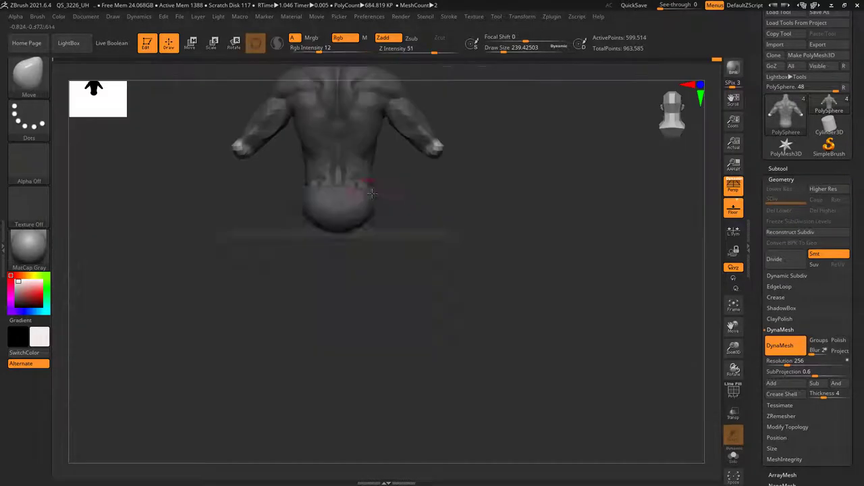
pyautogui.press('space')
pyautogui.keyDown('alt'); pyautogui.moveTo(230, 167); pyautogui.dragTo(412, 166, button='right'); pyautogui.keyUp('alt')
pyautogui.press('space')
pyautogui.moveTo(411, 162); pyautogui.dragTo(408, 158)
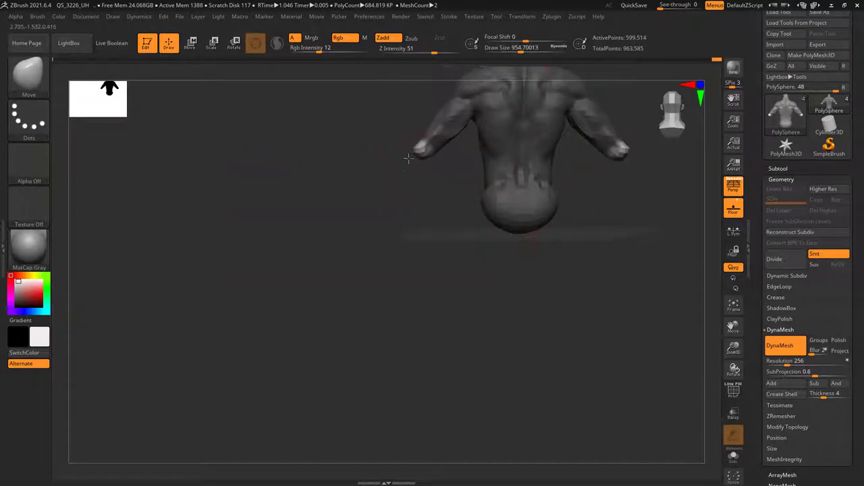
pyautogui.moveTo(343, 246)
pyautogui.mouseDown(button='right')
pyautogui.moveTo(507, 217)
pyautogui.moveTo(434, 212)
pyautogui.mouseUp(button='right')
pyautogui.press('space')
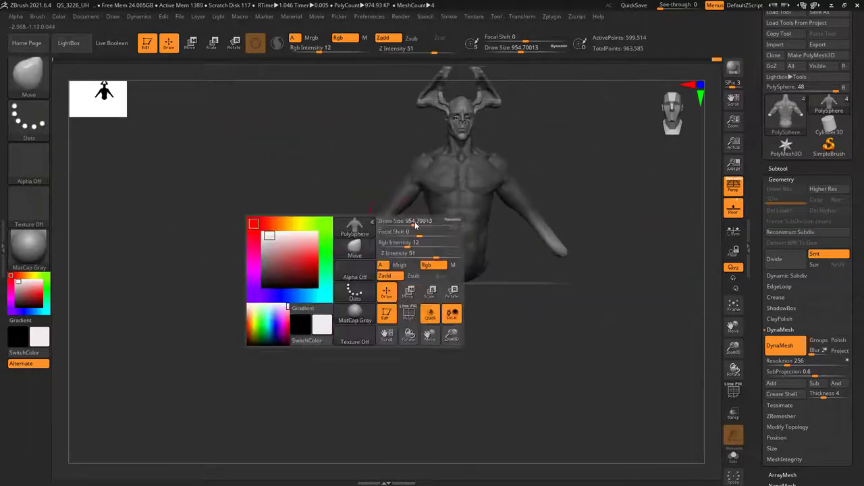
pyautogui.moveTo(415, 224); pyautogui.dragTo(381, 232)
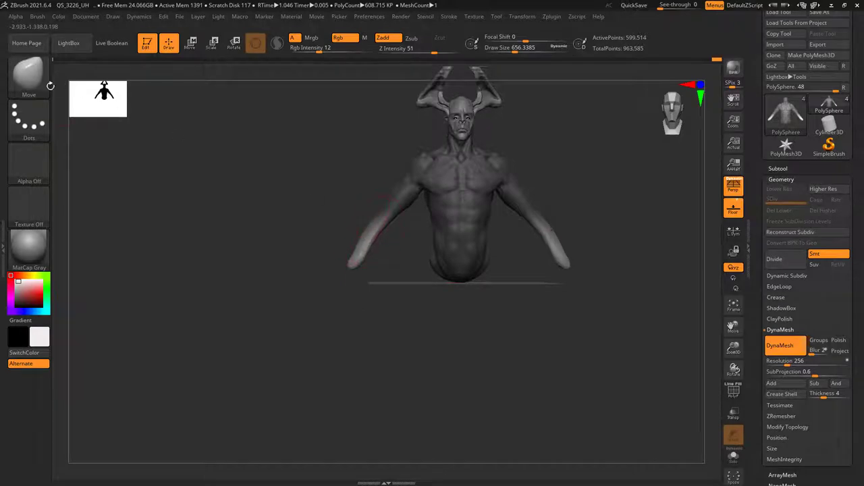
pyautogui.click(39, 89)
# Try the Inflat brush on the arm, then switch to the Move brush.
pyautogui.press('i')
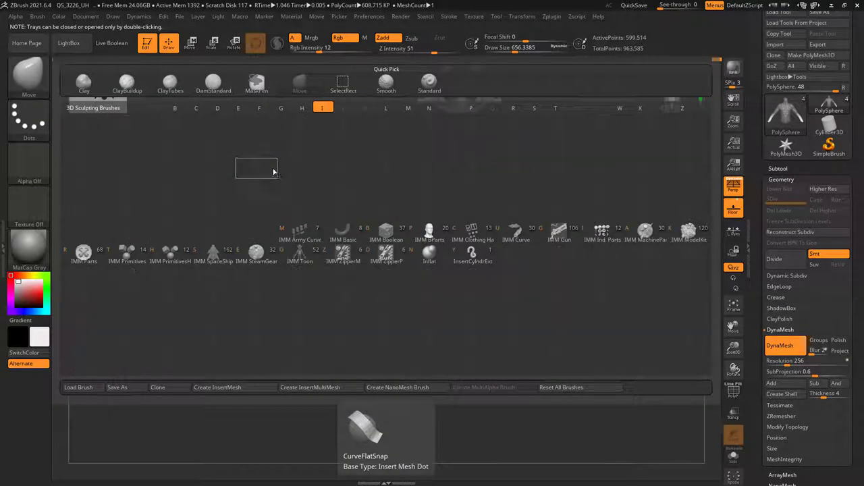
pyautogui.press('n')
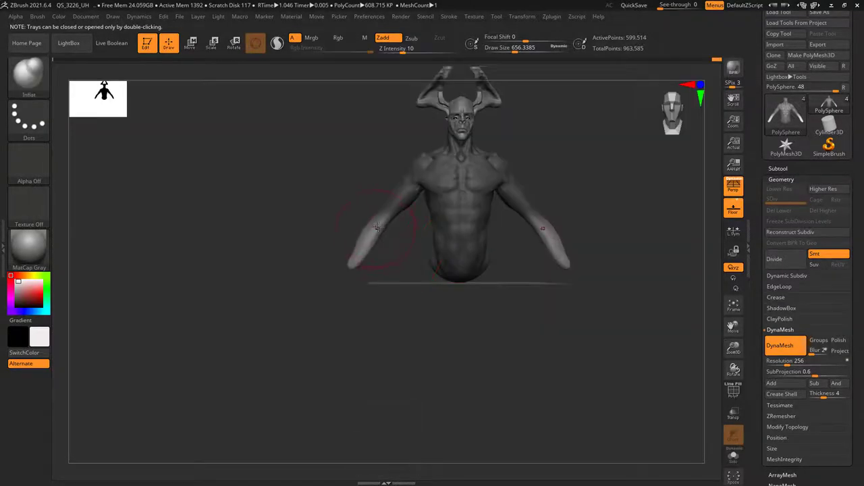
pyautogui.moveTo(377, 227)
pyautogui.mouseDown(button='right')
pyautogui.moveTo(361, 233)
pyautogui.moveTo(458, 155)
pyautogui.moveTo(406, 201)
pyautogui.moveTo(424, 201)
pyautogui.mouseUp(button='right')
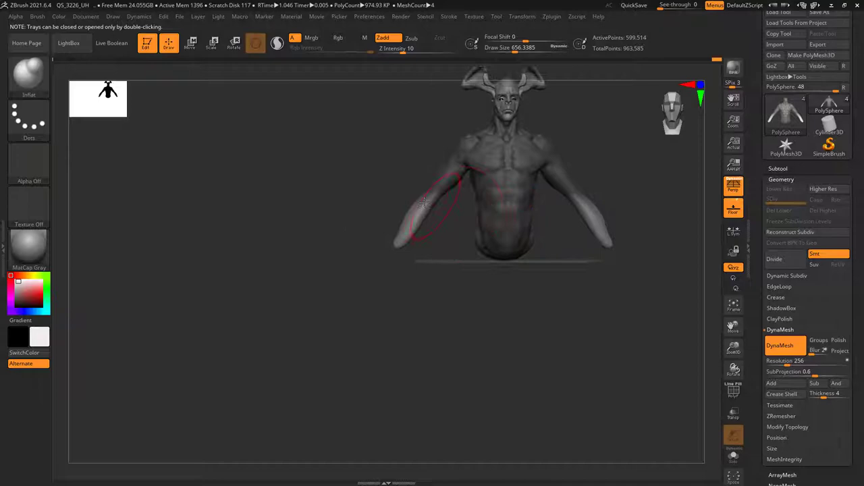
pyautogui.click(37, 85)
pyautogui.press('m')
pyautogui.press('v')
pyautogui.moveTo(389, 223)
pyautogui.keyDown('alt'); pyautogui.mouseDown(button='right')
pyautogui.moveTo(407, 224)
pyautogui.moveTo(365, 172)
pyautogui.mouseUp(button='right'); pyautogui.keyUp('alt')
# Lower the Move brush to about 615, then about 447, working the arm from several angles.
pyautogui.rightClick(365, 172)
pyautogui.moveTo(432, 169); pyautogui.dragTo(406, 169)
pyautogui.moveTo(405, 183); pyautogui.dragTo(432, 183)
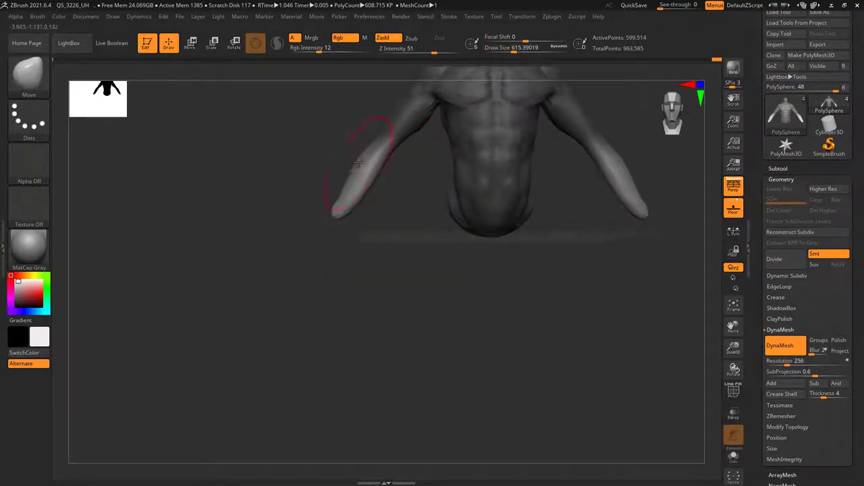
pyautogui.moveTo(411, 199)
pyautogui.keyDown('ctrl'); pyautogui.mouseDown(button='right')
pyautogui.moveTo(401, 208)
pyautogui.moveTo(439, 236)
pyautogui.mouseUp(button='right'); pyautogui.keyUp('ctrl')
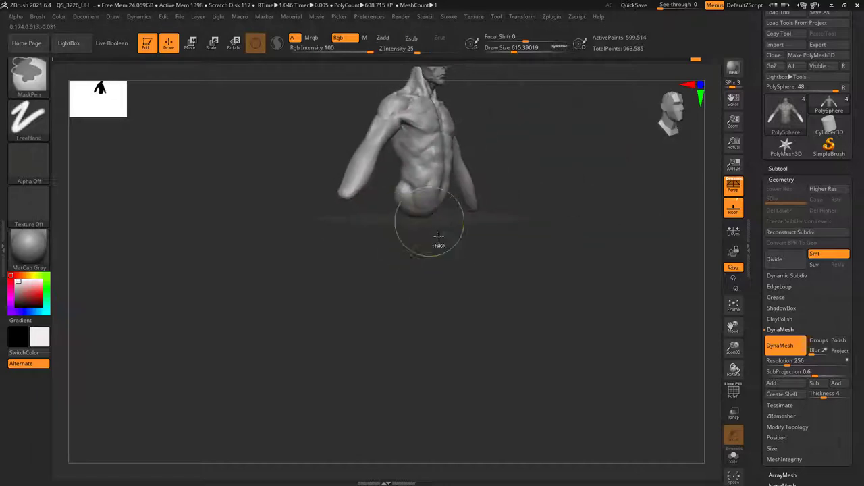
pyautogui.moveTo(497, 289)
pyautogui.keyDown('ctrl'); pyautogui.mouseDown(button='right')
pyautogui.moveTo(380, 198)
pyautogui.moveTo(369, 218)
pyautogui.mouseUp(button='right'); pyautogui.keyUp('ctrl')
pyautogui.rightClick(374, 213)
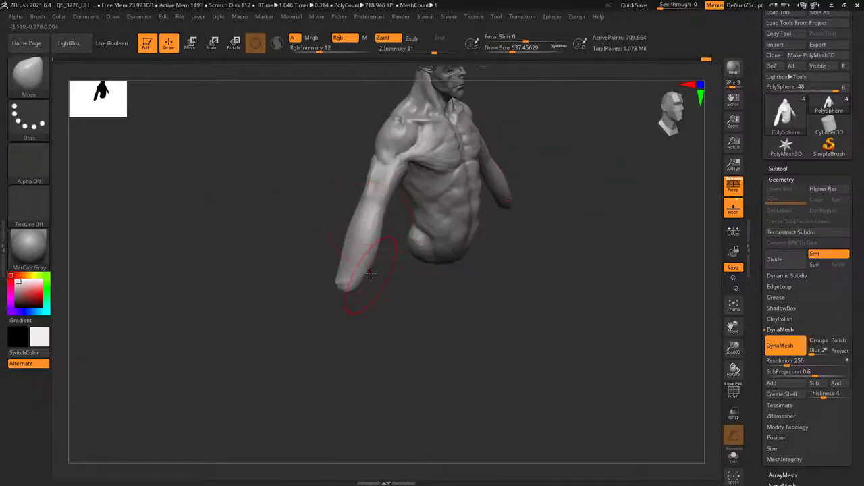
pyautogui.moveTo(365, 256)
pyautogui.mouseDown(button='right')
pyautogui.moveTo(378, 227)
pyautogui.moveTo(372, 324)
pyautogui.moveTo(338, 243)
pyautogui.mouseUp(button='right')
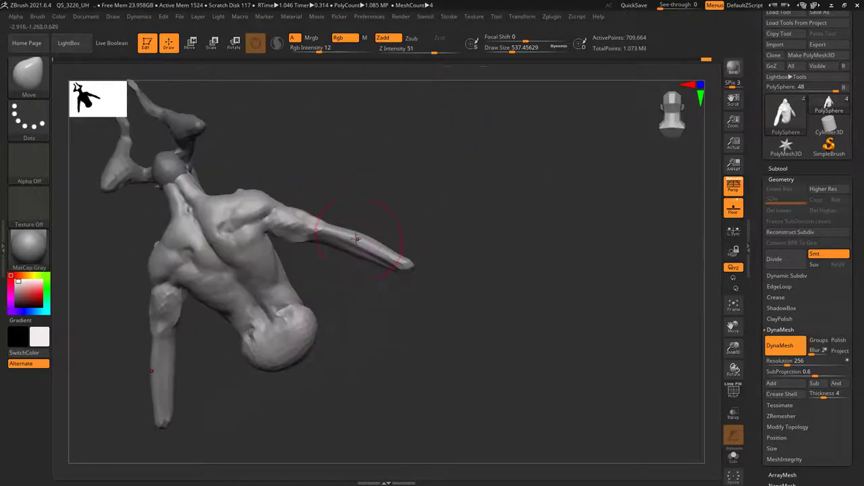
pyautogui.rightClick(338, 243)
pyautogui.moveTo(358, 246); pyautogui.dragTo(324, 252)
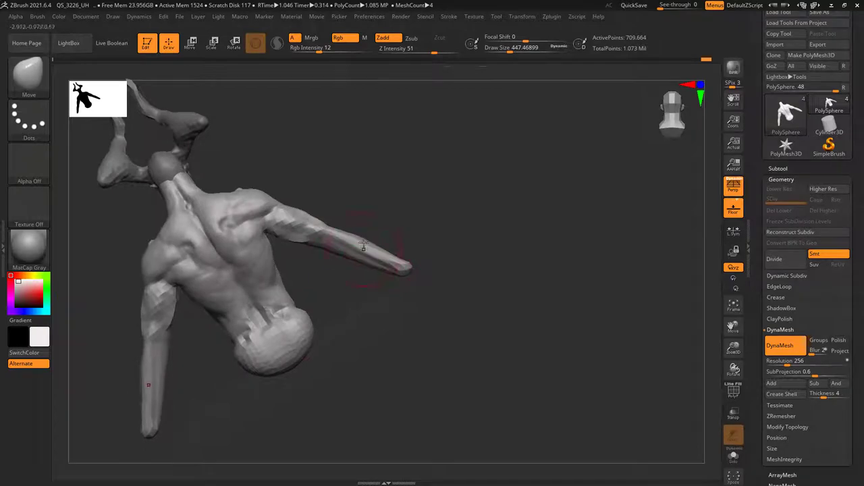
# Switch to ClayBuildup at a size of about 74 and build volume along the forearm.
pyautogui.click(33, 82)
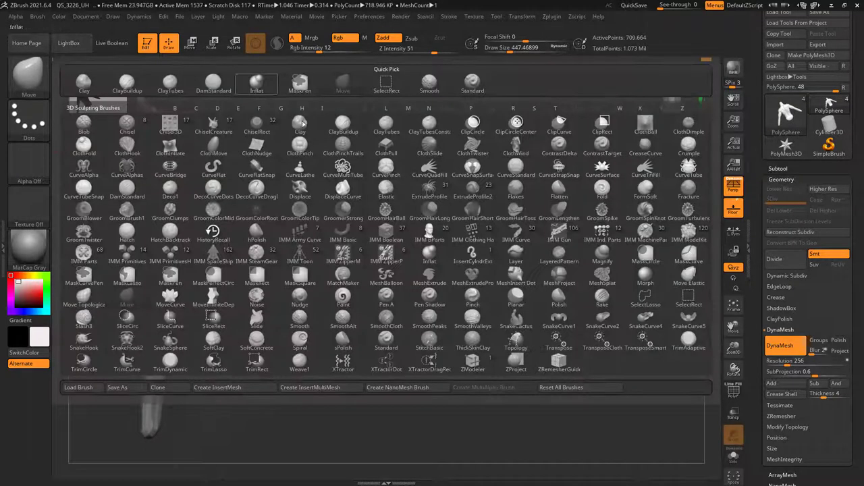
pyautogui.click(345, 123)
pyautogui.rightClick(361, 212)
pyautogui.moveTo(361, 212)
pyautogui.mouseDown(button='right')
pyautogui.moveTo(324, 230)
pyautogui.moveTo(349, 202)
pyautogui.moveTo(335, 237)
pyautogui.mouseUp(button='right')
pyautogui.rightClick(322, 231)
pyautogui.rightClick(328, 223)
pyautogui.rightClick(347, 208)
pyautogui.rightClick(343, 202)
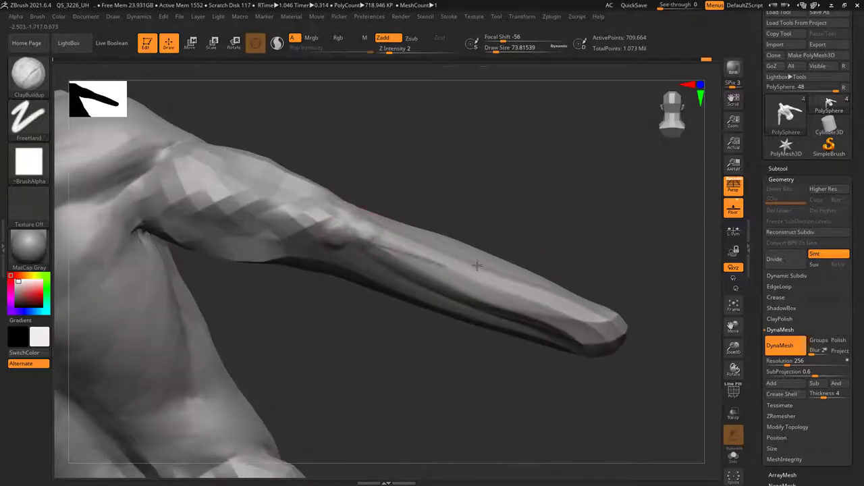
pyautogui.moveTo(586, 312)
pyautogui.mouseDown(button='right')
pyautogui.moveTo(544, 251)
pyautogui.moveTo(514, 248)
pyautogui.mouseUp(button='right')
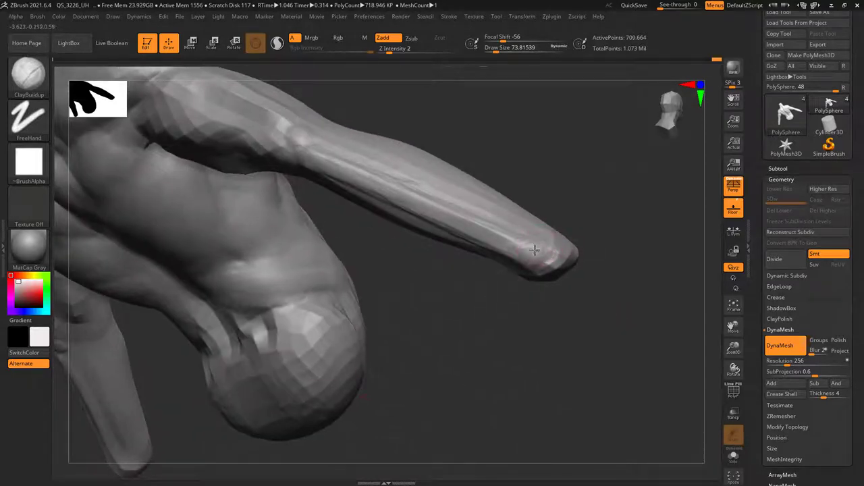
pyautogui.moveTo(534, 250)
pyautogui.mouseDown(button='right')
pyautogui.moveTo(463, 245)
pyautogui.moveTo(536, 284)
pyautogui.moveTo(543, 270)
pyautogui.moveTo(507, 229)
pyautogui.mouseUp(button='right')
# Return to the Move brush, sized between about 292 and 413, and stretch the arm longer.
pyautogui.press('space')
pyautogui.press('b')
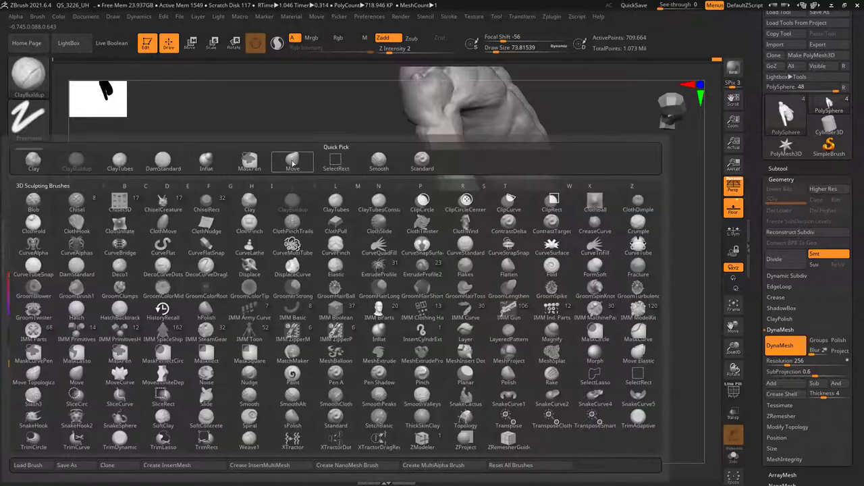
pyautogui.click(292, 160)
pyautogui.moveTo(292, 161)
pyautogui.mouseDown(button='right')
pyautogui.moveTo(411, 231)
pyautogui.moveTo(468, 123)
pyautogui.moveTo(524, 189)
pyautogui.moveTo(484, 217)
pyautogui.moveTo(482, 139)
pyautogui.moveTo(514, 239)
pyautogui.moveTo(482, 254)
pyautogui.moveTo(486, 235)
pyautogui.moveTo(466, 249)
pyautogui.mouseUp(button='right')
pyautogui.press('space')
pyautogui.keyDown('ctrl'); pyautogui.moveTo(418, 270); pyautogui.dragTo(440, 246, button='right'); pyautogui.keyUp('ctrl')
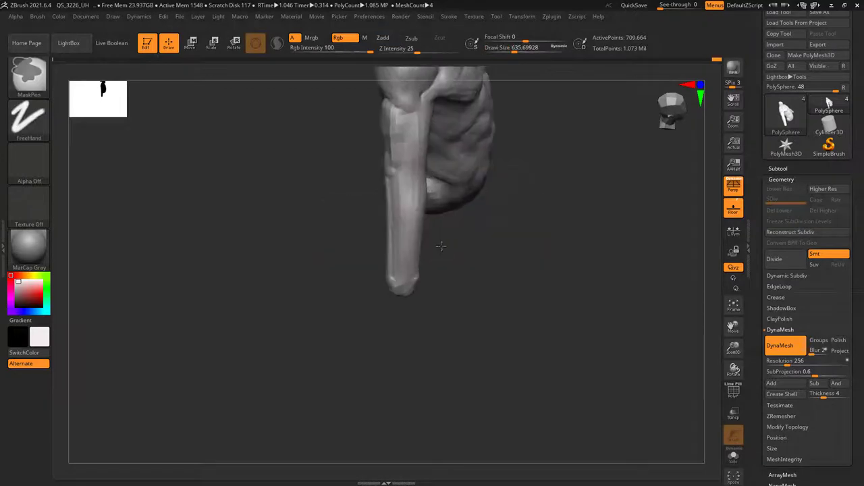
pyautogui.press('space')
pyautogui.moveTo(429, 216)
pyautogui.mouseDown(button='right')
pyautogui.moveTo(406, 237)
pyautogui.moveTo(439, 236)
pyautogui.moveTo(432, 230)
pyautogui.moveTo(444, 211)
pyautogui.moveTo(459, 230)
pyautogui.mouseUp(button='right')
pyautogui.press('space')
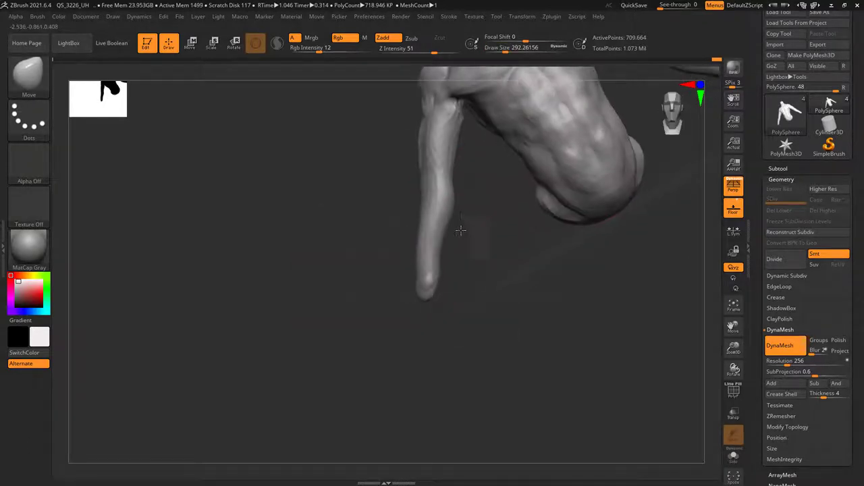
pyautogui.press('space')
# Mask part of the model with a rectangle, then clear the mask.
pyautogui.moveTo(424, 198)
pyautogui.mouseDown(button='right')
pyautogui.moveTo(533, 239)
pyautogui.moveTo(347, 328)
pyautogui.mouseUp(button='right')
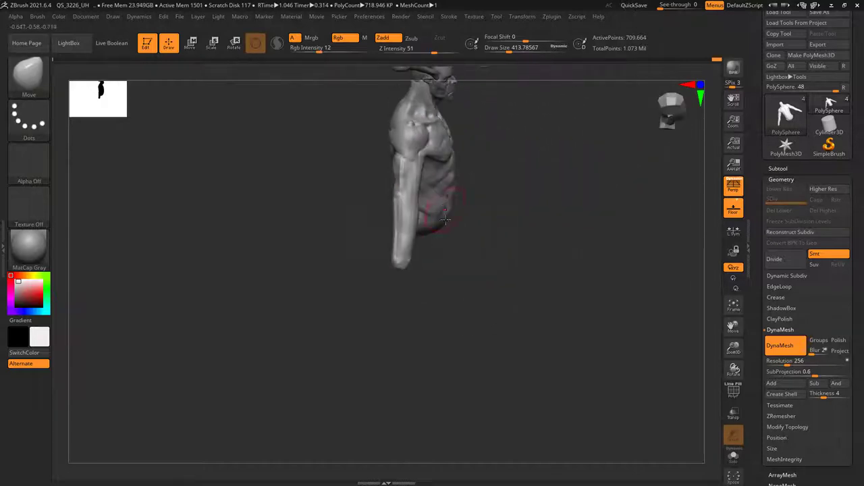
pyautogui.keyDown('ctrl'); pyautogui.moveTo(341, 331); pyautogui.dragTo(453, 193); pyautogui.keyUp('ctrl')
pyautogui.moveTo(453, 193); pyautogui.dragTo(383, 249, button='right')
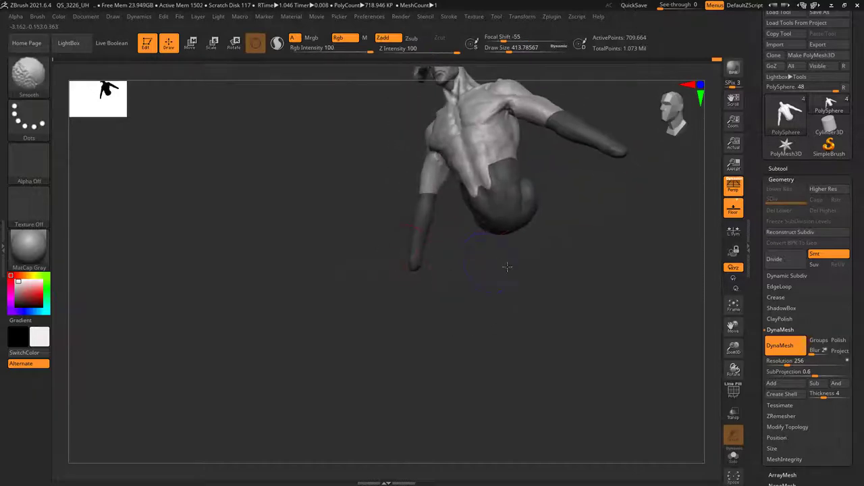
pyautogui.moveTo(506, 266)
pyautogui.mouseDown(button='right')
pyautogui.moveTo(475, 263)
pyautogui.moveTo(495, 243)
pyautogui.moveTo(564, 273)
pyautogui.mouseUp(button='right')
pyautogui.keyDown('ctrl'); pyautogui.moveTo(564, 273); pyautogui.dragTo(553, 287); pyautogui.keyUp('ctrl')
pyautogui.moveTo(553, 286); pyautogui.dragTo(540, 300, button='right')
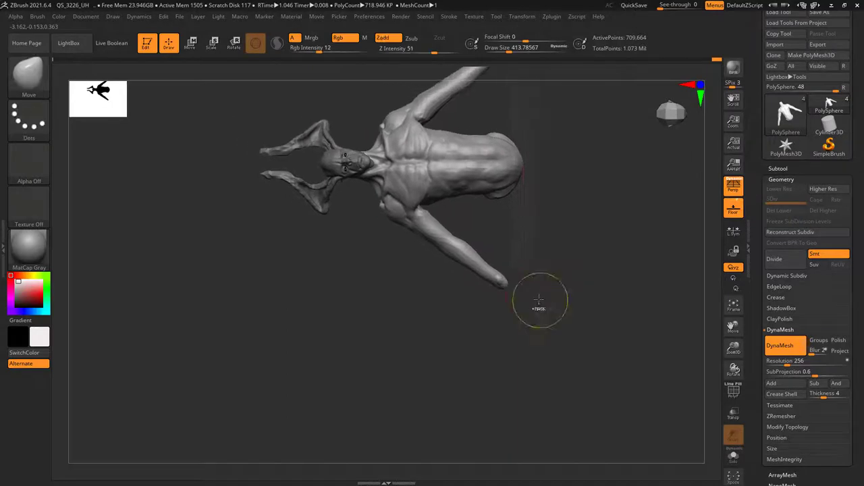
# Lasso-mask the left forearm and invert the mask so only the forearm is free.
pyautogui.click(29, 79)
pyautogui.write('M')
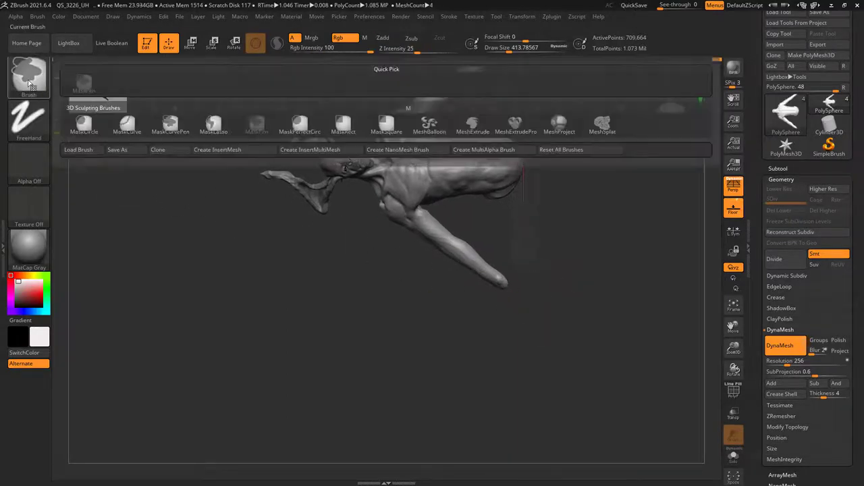
pyautogui.click(219, 125)
pyautogui.moveTo(360, 227)
pyautogui.mouseDown(button='right')
pyautogui.moveTo(403, 179)
pyautogui.moveTo(503, 236)
pyautogui.mouseUp(button='right')
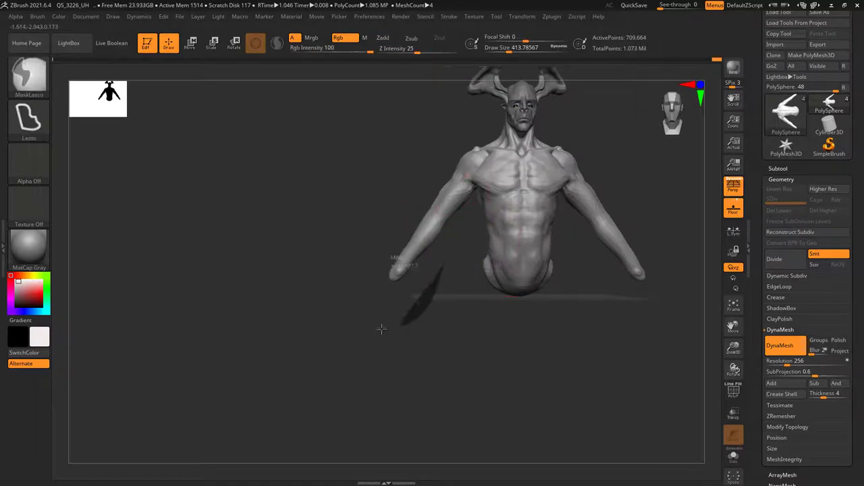
pyautogui.moveTo(382, 329)
pyautogui.keyDown('ctrl'); pyautogui.mouseDown()
pyautogui.moveTo(331, 216)
pyautogui.moveTo(429, 206)
pyautogui.mouseUp(); pyautogui.keyUp('ctrl')
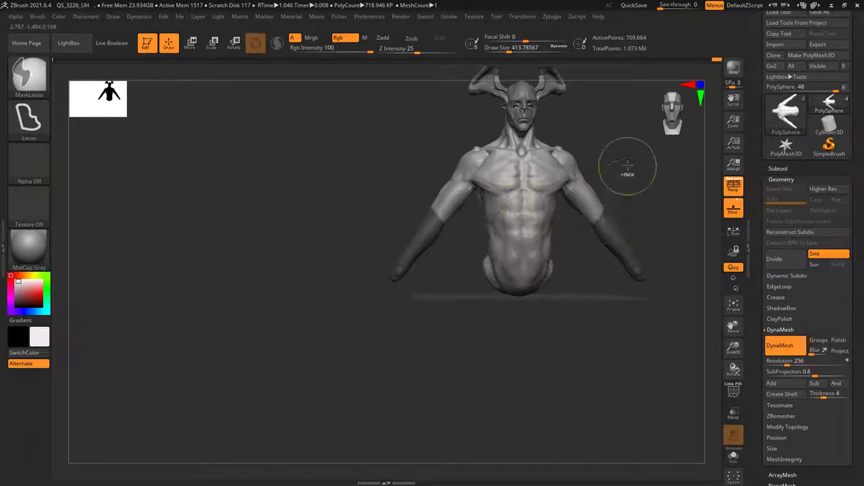
pyautogui.keyDown('ctrl'); pyautogui.click(628, 169); pyautogui.keyUp('ctrl')
pyautogui.moveTo(453, 194); pyautogui.dragTo(358, 147)
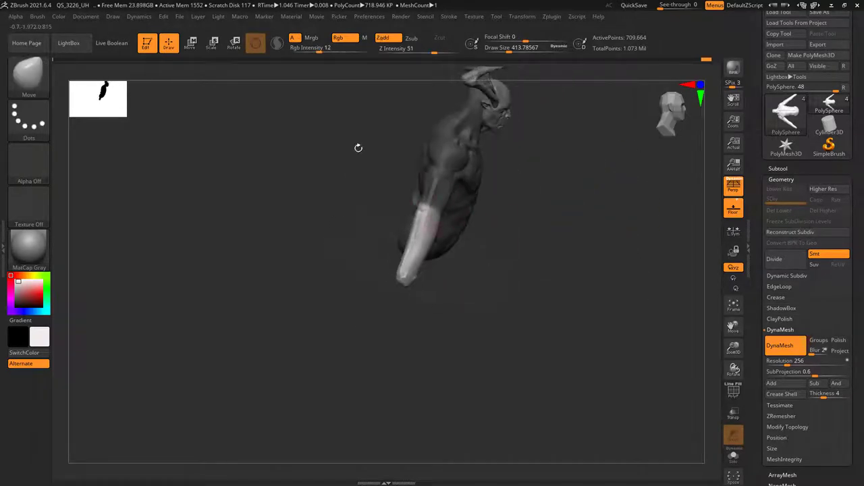
# Rotate the forearm around the elbow with a Transpose line, then return to sculpting.
pyautogui.click(235, 43)
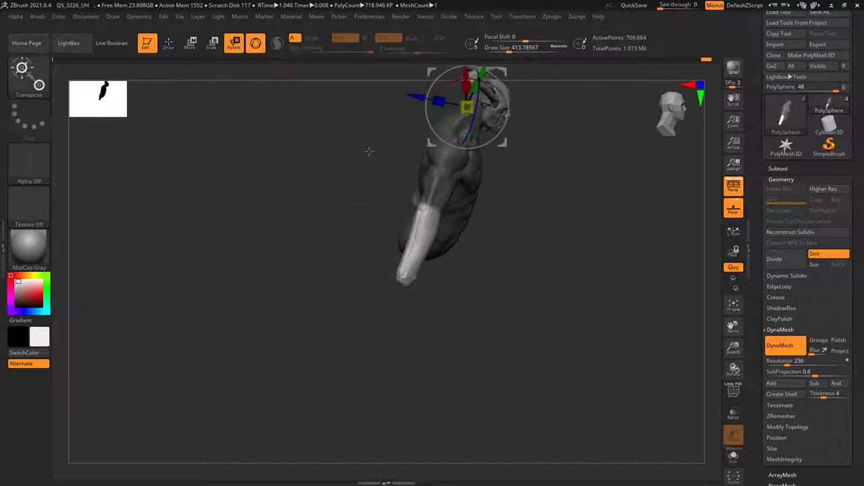
pyautogui.click(255, 42)
pyautogui.moveTo(425, 156); pyautogui.dragTo(408, 184)
pyautogui.moveTo(422, 135); pyautogui.dragTo(421, 157)
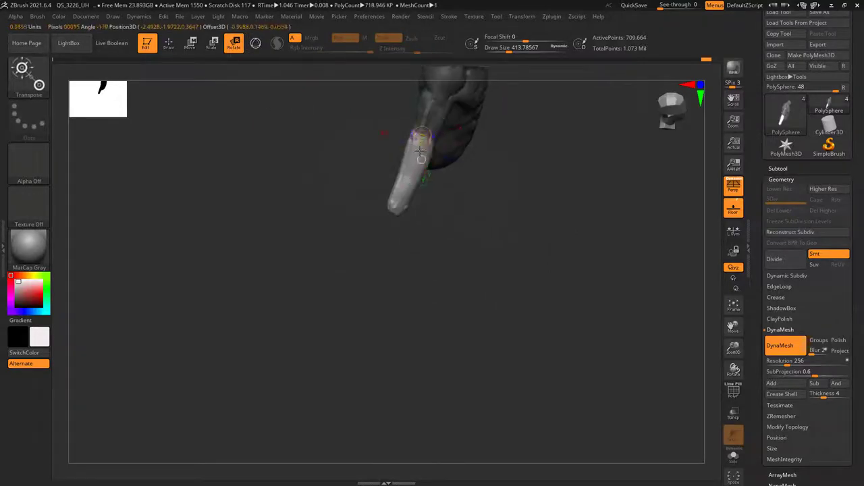
pyautogui.moveTo(384, 228)
pyautogui.mouseDown()
pyautogui.moveTo(409, 220)
pyautogui.moveTo(450, 246)
pyautogui.mouseUp()
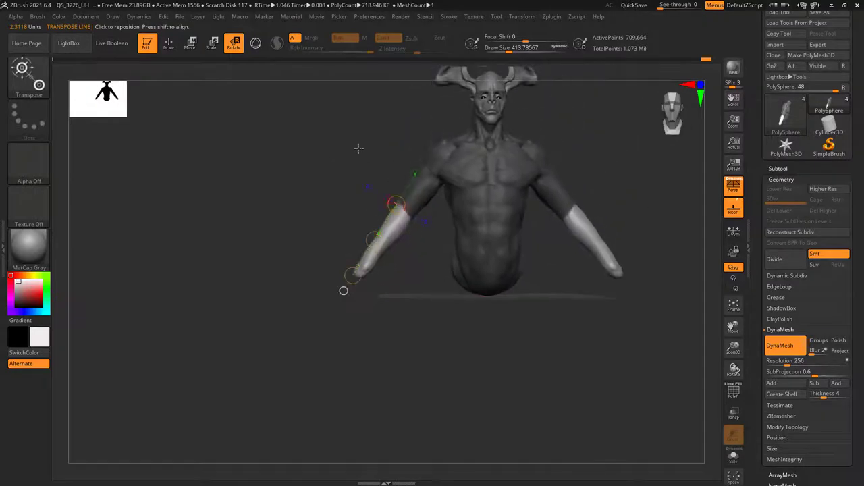
pyautogui.press('q')
pyautogui.moveTo(206, 145)
pyautogui.keyDown('shift'); pyautogui.mouseDown()
pyautogui.moveTo(320, 166)
pyautogui.moveTo(276, 166)
pyautogui.mouseUp(); pyautogui.keyUp('shift')
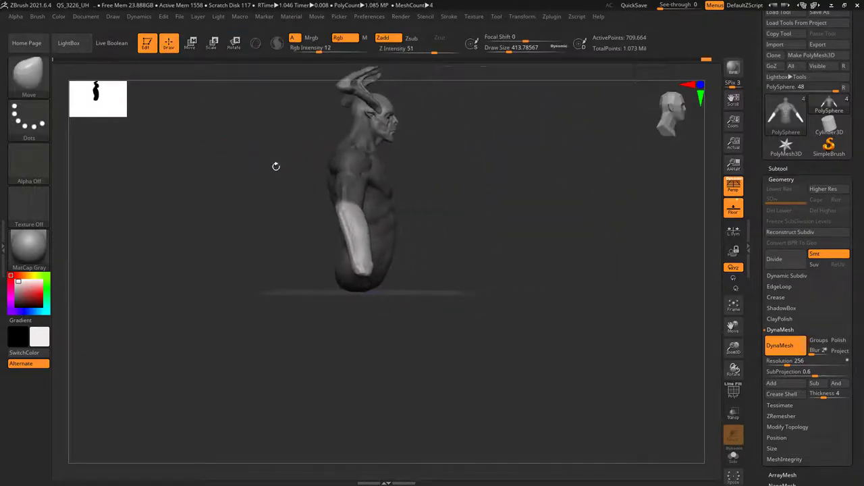
# Turn the bust to face front and pick the Standard brush at a draw size of about 60.
pyautogui.moveTo(429, 193)
pyautogui.mouseDown()
pyautogui.moveTo(440, 243)
pyautogui.moveTo(340, 157)
pyautogui.mouseUp()
pyautogui.press('space')
pyautogui.press('space')
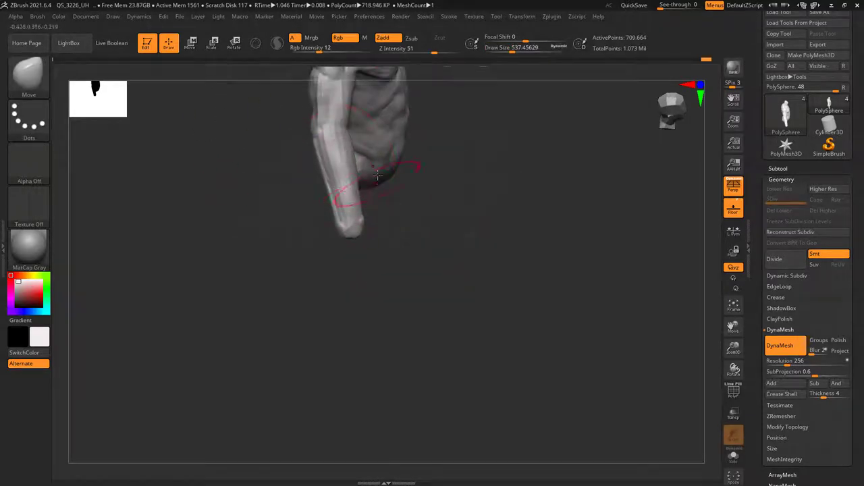
pyautogui.press('space')
pyautogui.moveTo(377, 175); pyautogui.dragTo(395, 272)
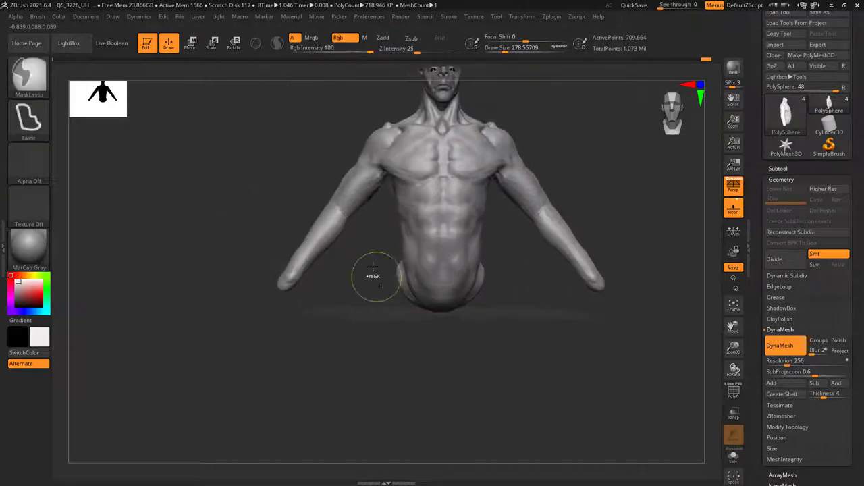
pyautogui.press('space')
pyautogui.press('b')
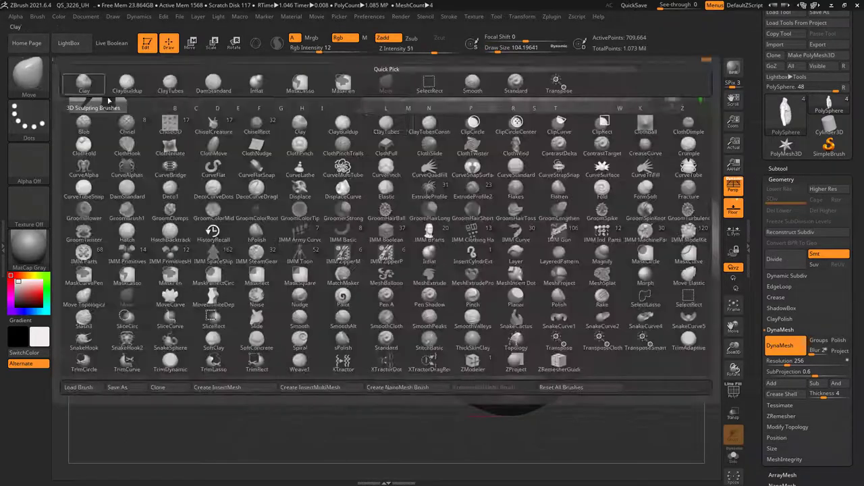
pyautogui.click(516, 84)
pyautogui.press('space')
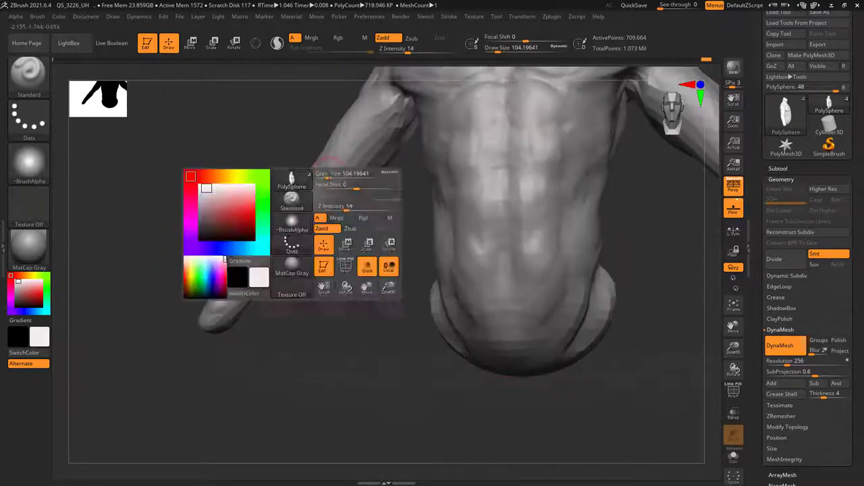
pyautogui.moveTo(329, 172); pyautogui.dragTo(321, 169)
# Sculpt the chest and smooth its surface with Shift.
pyautogui.moveTo(323, 179); pyautogui.dragTo(316, 178, button='right')
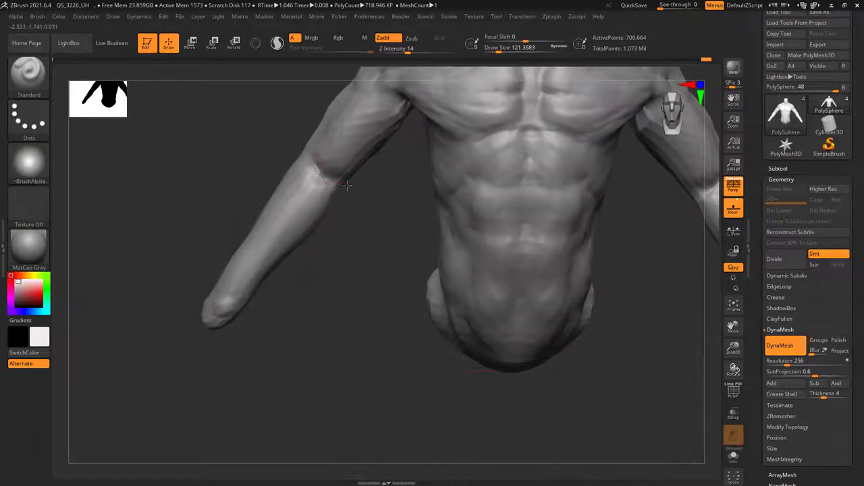
pyautogui.press('space')
pyautogui.moveTo(346, 183)
pyautogui.mouseDown(button='right')
pyautogui.moveTo(310, 172)
pyautogui.moveTo(328, 171)
pyautogui.moveTo(286, 202)
pyautogui.mouseUp(button='right')
pyautogui.press('shift')
pyautogui.press('space')
pyautogui.press('space')
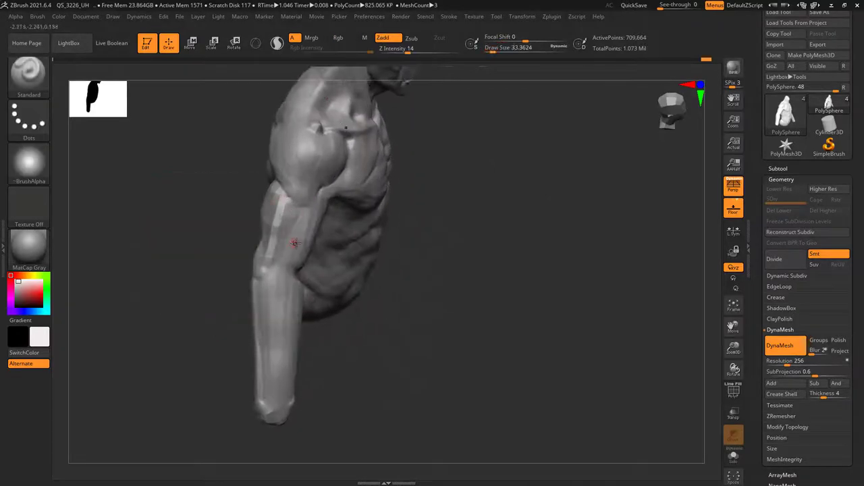
pyautogui.click(41, 80)
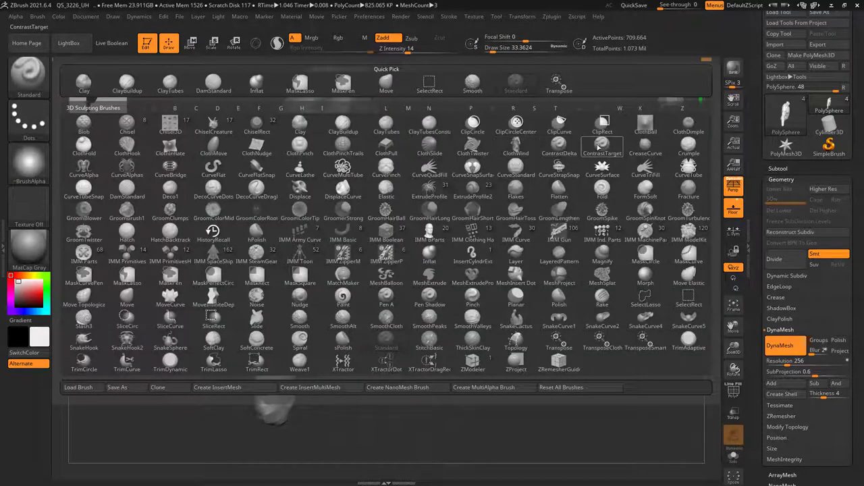
# Try the ContrastTarget and ContrastDelta brushes, then settle on DamStandard.
pyautogui.click(598, 147)
pyautogui.click(28, 73)
pyautogui.click(558, 143)
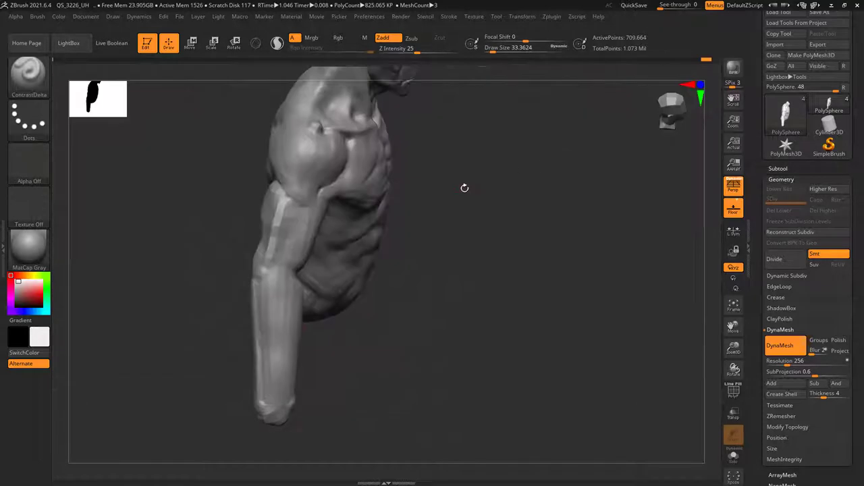
pyautogui.click(45, 84)
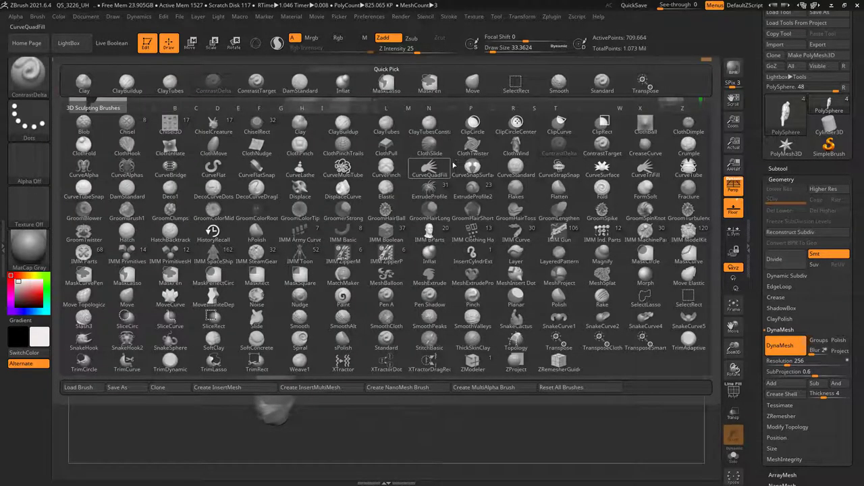
pyautogui.press('d')
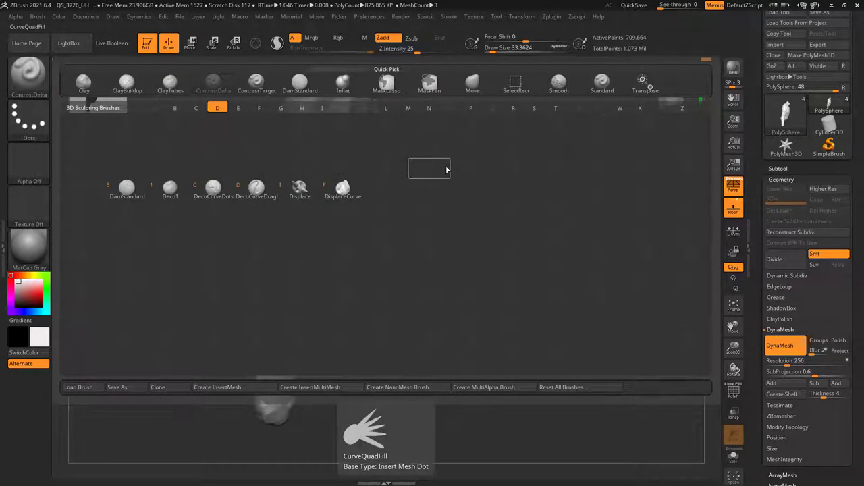
pyautogui.press('s')
# Carve muscle grooves down the upper arm and lower Z Intensity to 12.
pyautogui.moveTo(445, 165)
pyautogui.mouseDown()
pyautogui.moveTo(344, 154)
pyautogui.moveTo(354, 145)
pyautogui.mouseUp()
pyautogui.press('space')
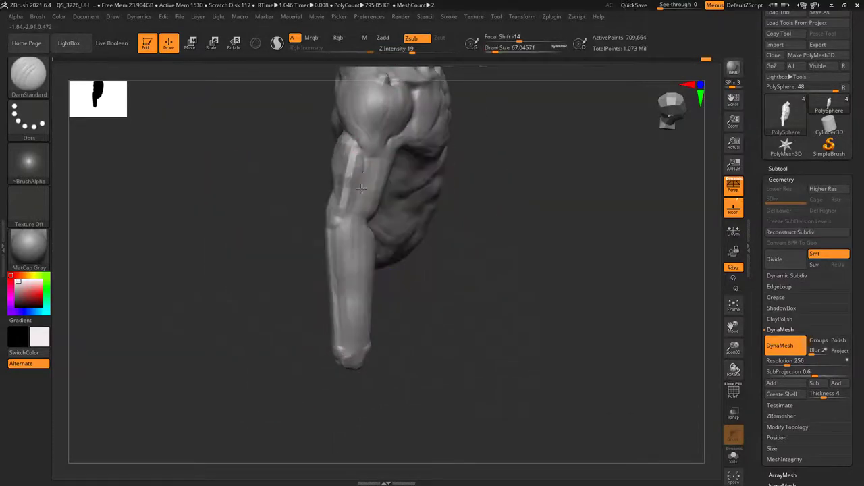
pyautogui.moveTo(361, 189); pyautogui.dragTo(367, 164)
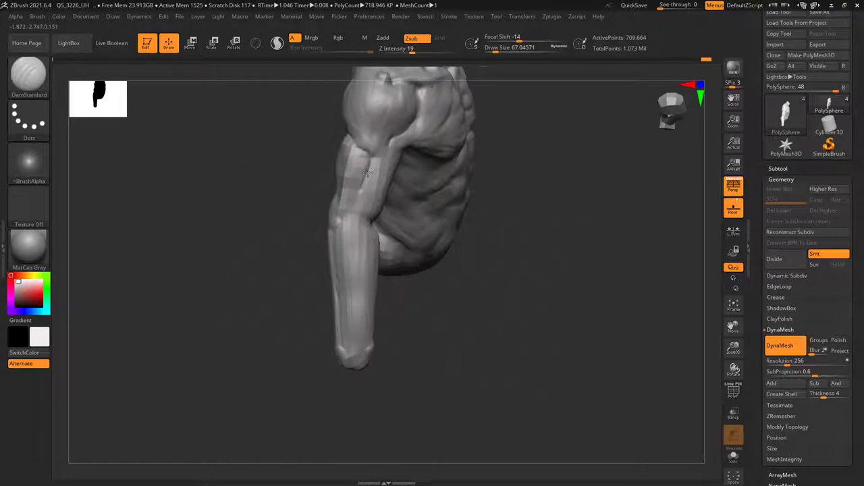
pyautogui.moveTo(371, 223); pyautogui.dragTo(379, 158)
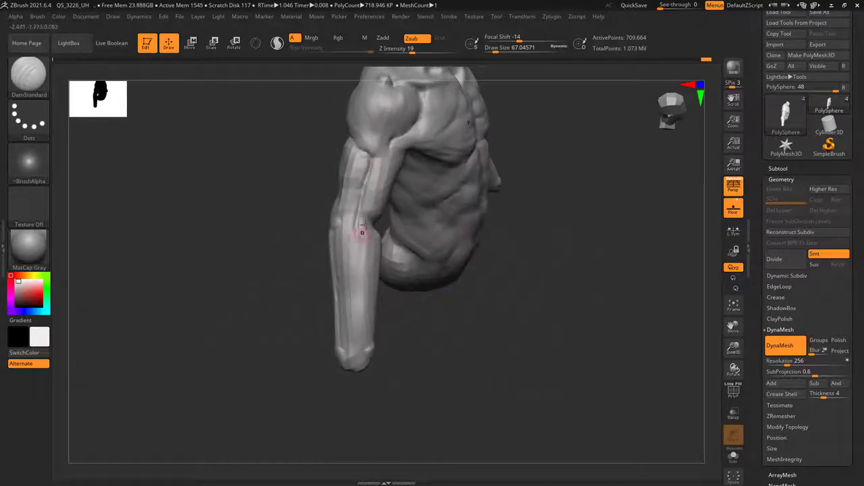
pyautogui.moveTo(362, 233)
pyautogui.mouseDown()
pyautogui.moveTo(371, 172)
pyautogui.moveTo(377, 196)
pyautogui.moveTo(364, 200)
pyautogui.moveTo(364, 189)
pyautogui.mouseUp()
pyautogui.press('space')
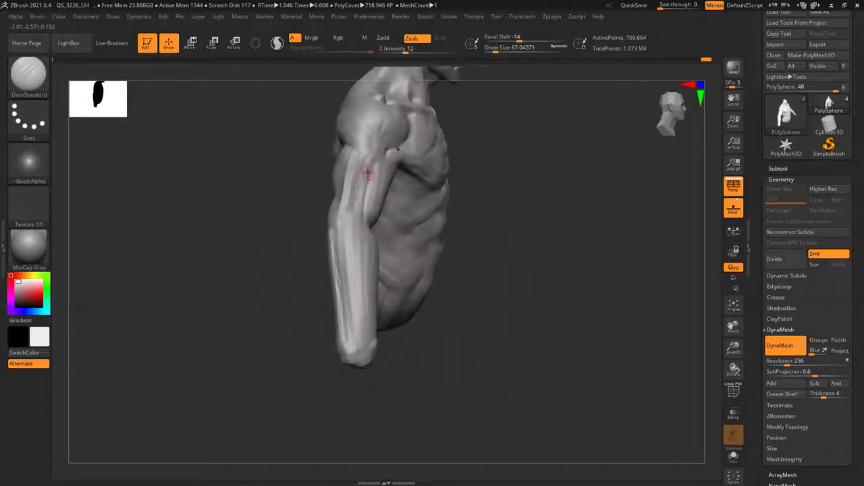
# Set the brush size to about 104 and carve a groove along the forearm.
pyautogui.moveTo(357, 231)
pyautogui.mouseDown(button='right')
pyautogui.moveTo(357, 213)
pyautogui.moveTo(405, 196)
pyautogui.moveTo(385, 193)
pyautogui.moveTo(365, 169)
pyautogui.moveTo(425, 178)
pyautogui.moveTo(411, 181)
pyautogui.mouseUp(button='right')
pyautogui.rightClick(366, 169)
pyautogui.rightClick(365, 167)
pyautogui.rightClick(375, 170)
pyautogui.moveTo(354, 183); pyautogui.dragTo(370, 156, button='right')
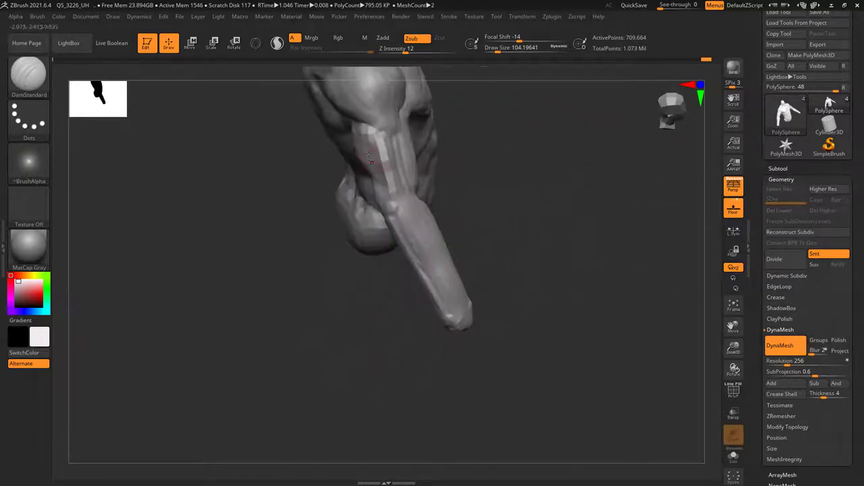
pyautogui.keyDown('ctrl'); pyautogui.moveTo(381, 173); pyautogui.dragTo(365, 143); pyautogui.keyUp('ctrl')
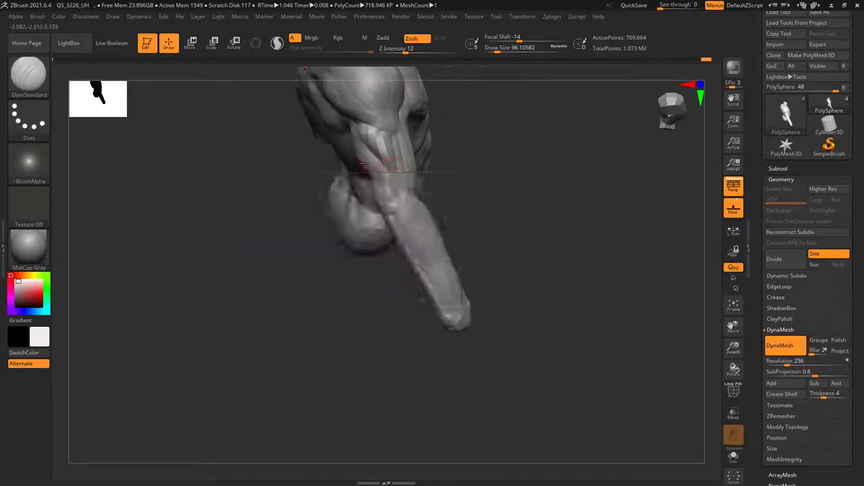
# Cut another groove along the forearm from a new angle.
pyautogui.moveTo(394, 183)
pyautogui.mouseDown(button='right')
pyautogui.moveTo(361, 152)
pyautogui.moveTo(364, 131)
pyautogui.moveTo(361, 180)
pyautogui.moveTo(367, 172)
pyautogui.moveTo(334, 143)
pyautogui.moveTo(372, 178)
pyautogui.mouseUp(button='right')
pyautogui.moveTo(376, 216)
pyautogui.mouseDown(button='right')
pyautogui.moveTo(386, 198)
pyautogui.moveTo(401, 201)
pyautogui.moveTo(382, 187)
pyautogui.moveTo(375, 165)
pyautogui.mouseUp(button='right')
pyautogui.press('space')
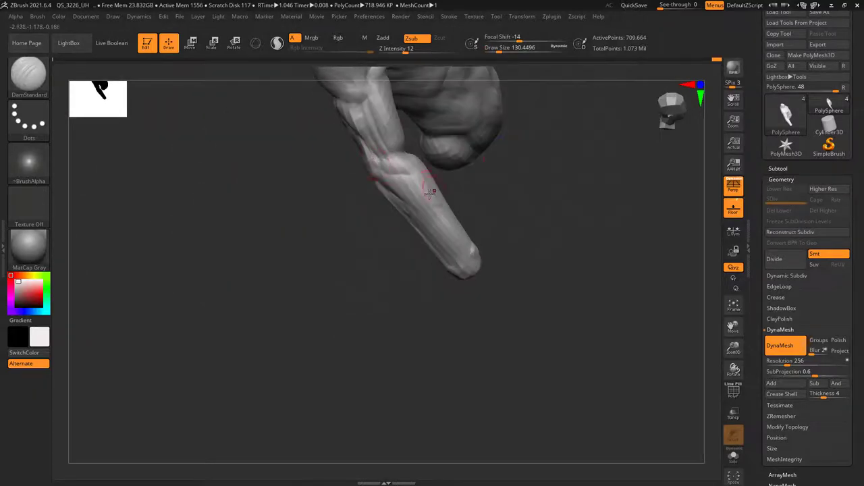
pyautogui.moveTo(453, 209); pyautogui.dragTo(425, 196, button='right')
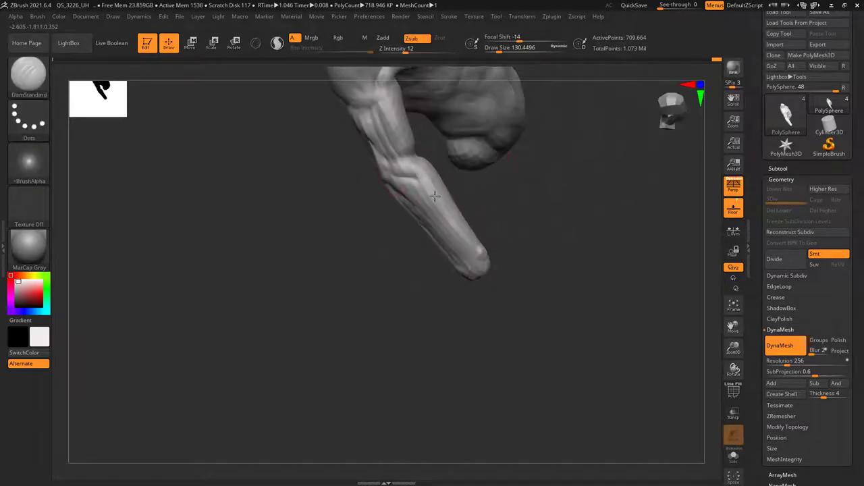
pyautogui.moveTo(418, 165)
pyautogui.mouseDown(button='right')
pyautogui.moveTo(433, 204)
pyautogui.moveTo(486, 217)
pyautogui.moveTo(525, 209)
pyautogui.moveTo(448, 216)
pyautogui.moveTo(444, 180)
pyautogui.moveTo(376, 193)
pyautogui.moveTo(405, 202)
pyautogui.mouseUp(button='right')
# Switch to the Move brush with draw size about 447, framing the whole arm.
pyautogui.press('b')
pyautogui.press('m')
pyautogui.press('v')
pyautogui.press('space')
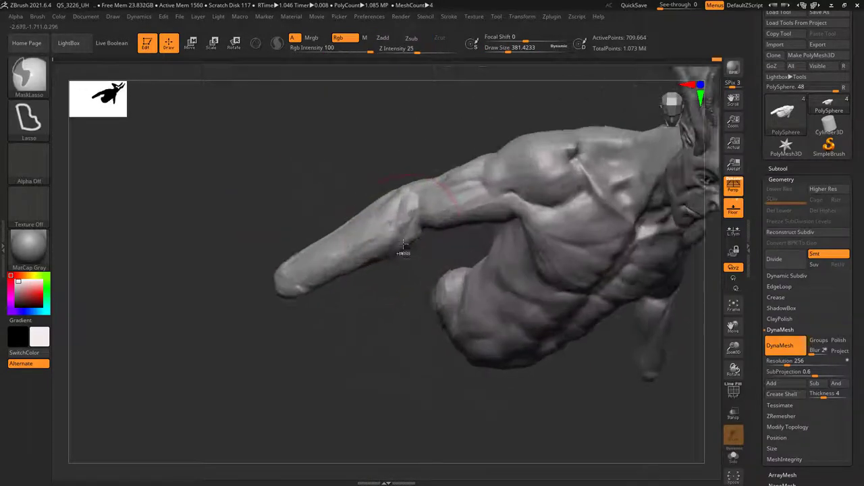
pyautogui.press('space')
pyautogui.moveTo(378, 229); pyautogui.dragTo(392, 229)
pyautogui.moveTo(393, 230); pyautogui.dragTo(393, 236, button='right')
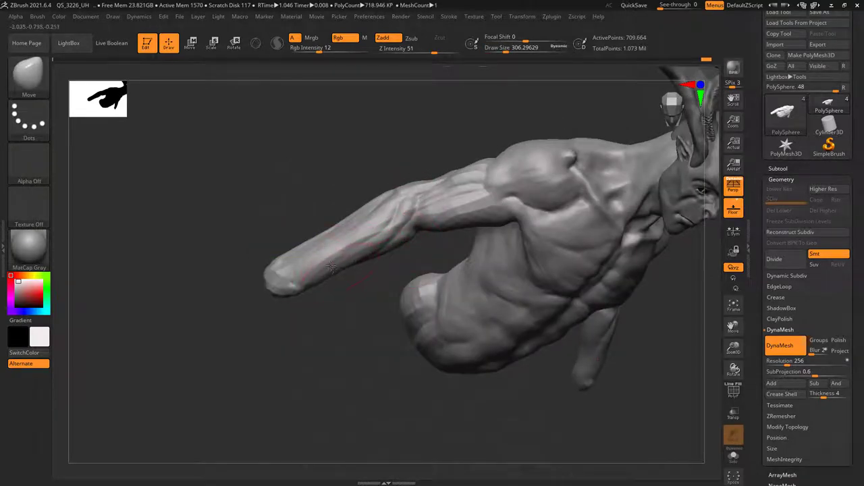
# Raise the Move brush size to about 465 and pull the arm in front view.
pyautogui.moveTo(324, 250)
pyautogui.mouseDown(button='right')
pyautogui.moveTo(315, 226)
pyautogui.moveTo(307, 238)
pyautogui.moveTo(317, 241)
pyautogui.moveTo(324, 266)
pyautogui.mouseUp(button='right')
pyautogui.press('space')
pyautogui.moveTo(324, 274); pyautogui.dragTo(351, 273)
pyautogui.moveTo(352, 273)
pyautogui.mouseDown(button='right')
pyautogui.moveTo(386, 183)
pyautogui.moveTo(358, 270)
pyautogui.moveTo(422, 234)
pyautogui.moveTo(430, 216)
pyautogui.mouseUp(button='right')
pyautogui.press('space')
# Turn the figure nearly horizontal and switch to lasso masking.
pyautogui.moveTo(451, 243)
pyautogui.keyDown('alt'); pyautogui.mouseDown(button='right')
pyautogui.moveTo(412, 284)
pyautogui.moveTo(492, 174)
pyautogui.moveTo(463, 243)
pyautogui.moveTo(497, 185)
pyautogui.mouseUp(button='right'); pyautogui.keyUp('alt')
pyautogui.press('space')
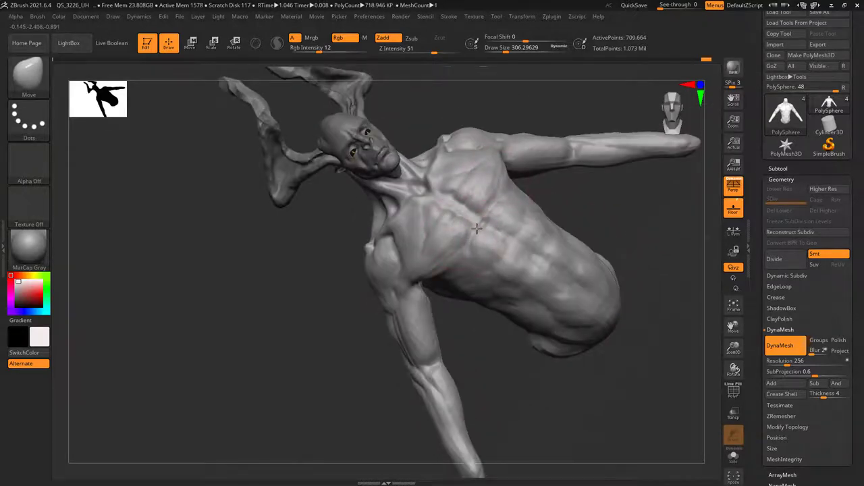
pyautogui.moveTo(476, 229)
pyautogui.mouseDown(button='right')
pyautogui.moveTo(463, 203)
pyautogui.moveTo(452, 262)
pyautogui.moveTo(454, 210)
pyautogui.moveTo(434, 266)
pyautogui.moveTo(422, 206)
pyautogui.mouseUp(button='right')
pyautogui.press('space')
pyautogui.press('space')
# Select the Standard brush and zoom out to a front view of the torso.
pyautogui.press('b')
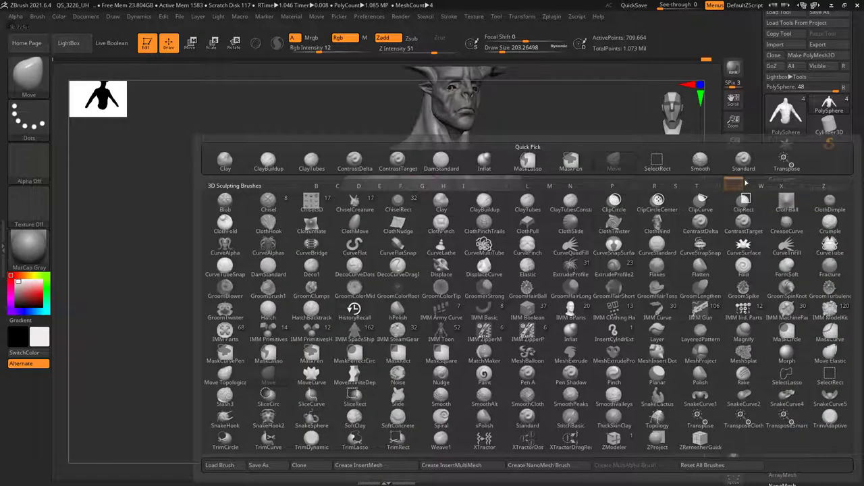
pyautogui.press('s')
pyautogui.press('t')
pyautogui.moveTo(476, 247)
pyautogui.mouseDown(button='right')
pyautogui.moveTo(421, 218)
pyautogui.moveTo(426, 241)
pyautogui.mouseUp(button='right')
pyautogui.press('space')
pyautogui.press('space')
pyautogui.press('space')
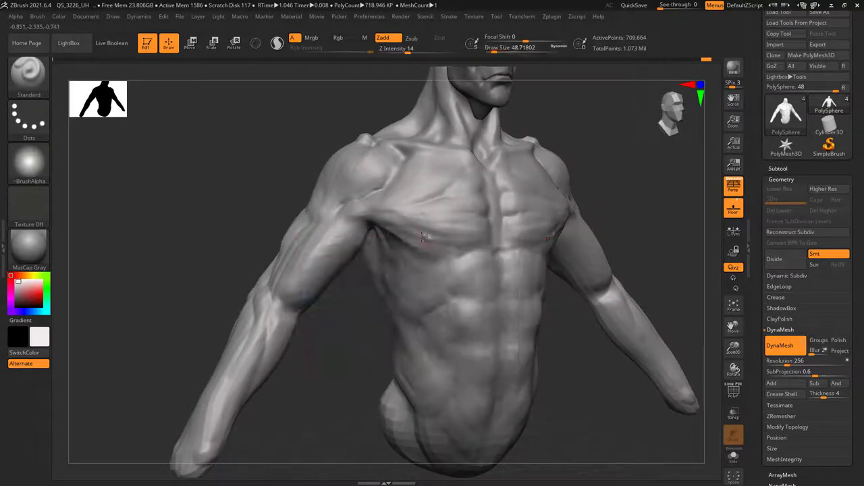
pyautogui.moveTo(432, 242)
pyautogui.mouseDown(button='right')
pyautogui.moveTo(488, 256)
pyautogui.moveTo(427, 204)
pyautogui.mouseUp(button='right')
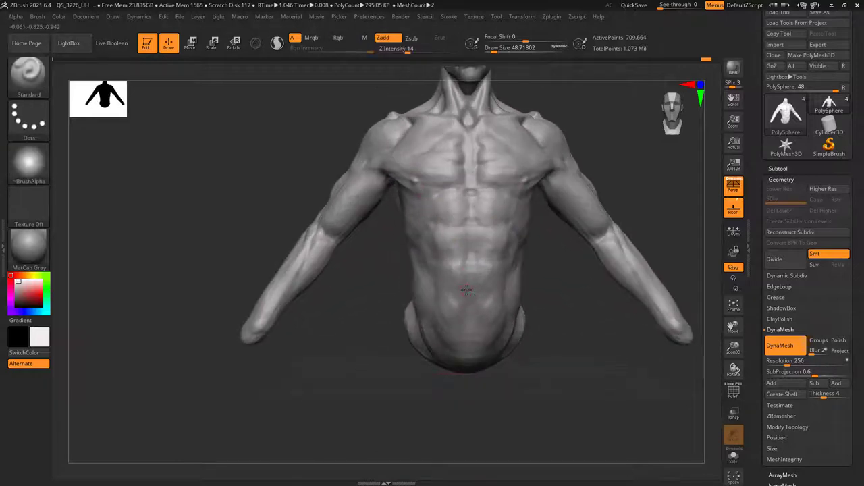
# Smooth the belly around the navel at about 60 draw size, then view the horns in three-quarter.
pyautogui.keyDown('shift'); pyautogui.moveTo(474, 302); pyautogui.dragTo(488, 298, button='right'); pyautogui.keyUp('shift')
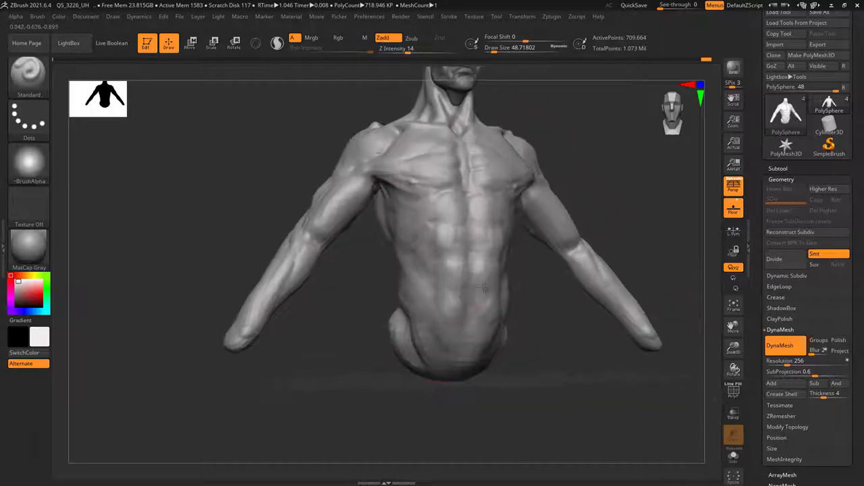
pyautogui.press('space')
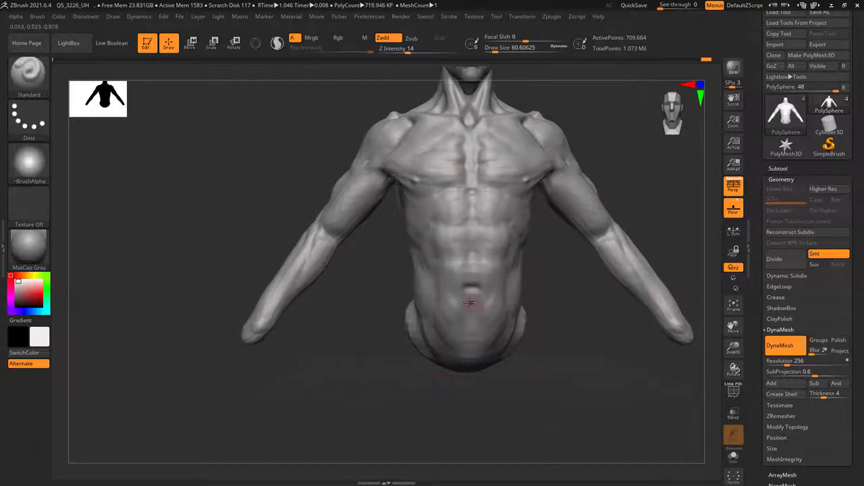
pyautogui.moveTo(468, 302)
pyautogui.mouseDown(button='right')
pyautogui.moveTo(448, 316)
pyautogui.moveTo(463, 292)
pyautogui.moveTo(476, 289)
pyautogui.mouseUp(button='right')
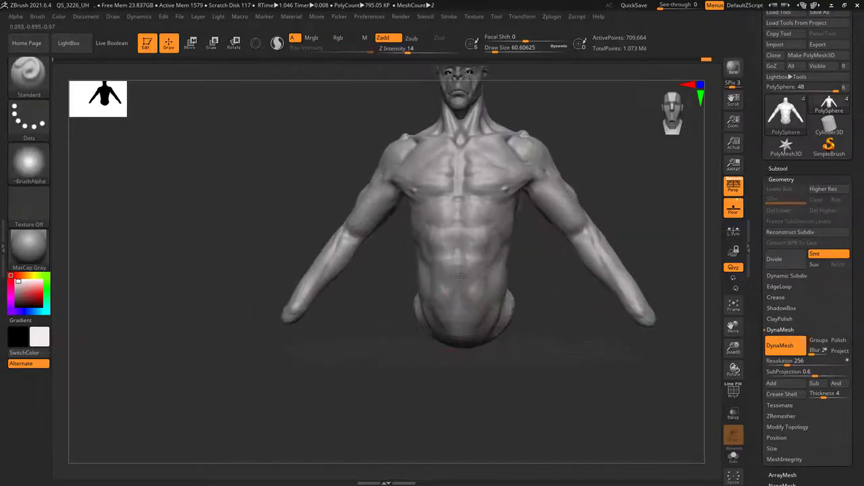
pyautogui.moveTo(478, 289)
pyautogui.mouseDown(button='right')
pyautogui.moveTo(517, 266)
pyautogui.moveTo(498, 295)
pyautogui.moveTo(570, 225)
pyautogui.moveTo(564, 235)
pyautogui.mouseUp(button='right')
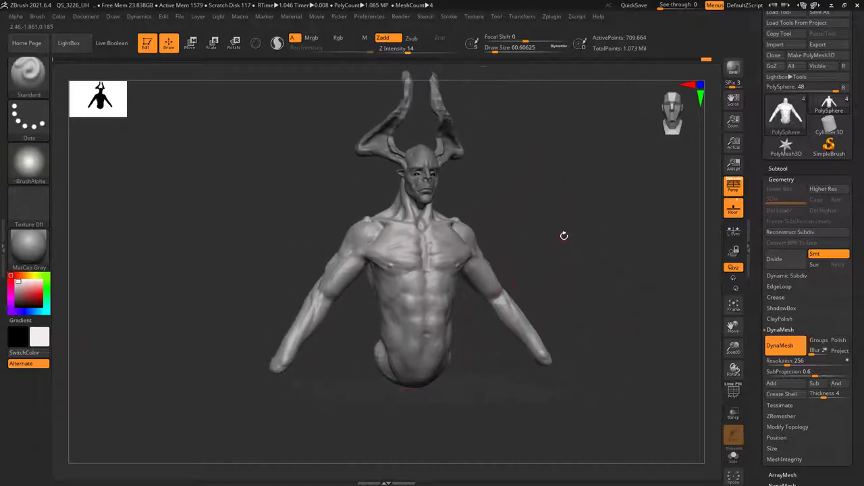